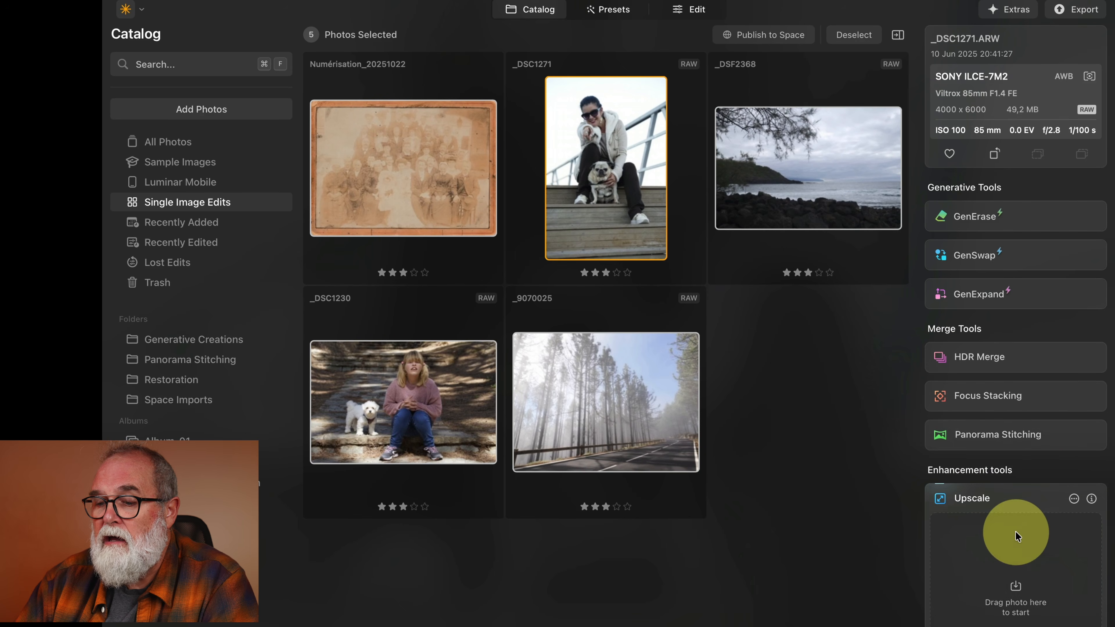
Open the old scanned group photo Numérisation_20251022 for a closer view and return to the catalog.
scroll(1012, 540, down, 5)
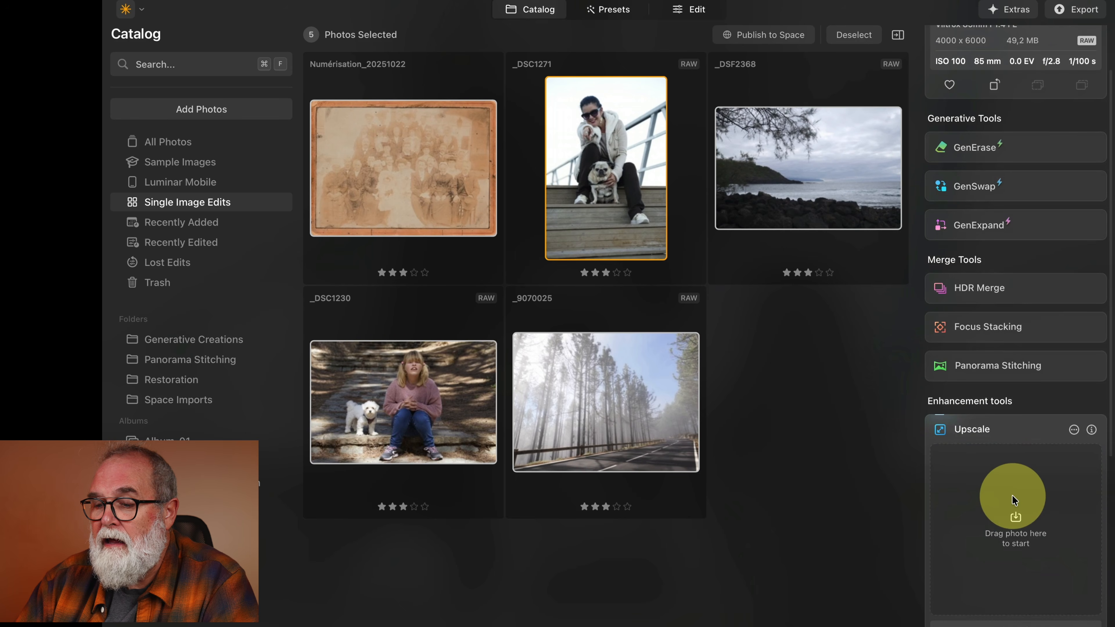
scroll(1013, 500, down, 10)
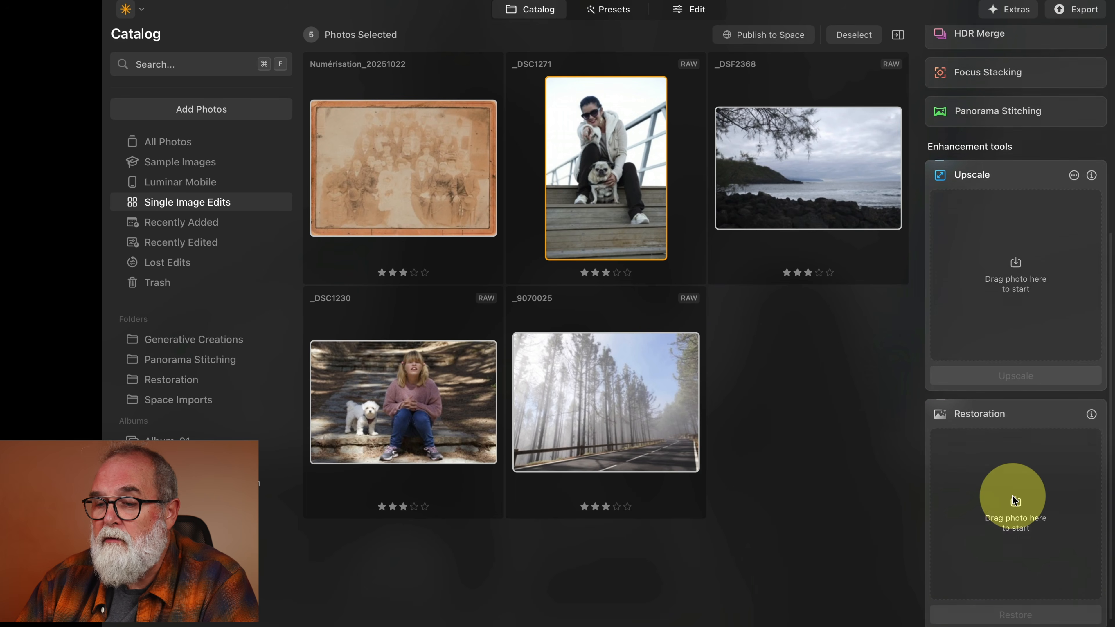
click(461, 193)
double_click(455, 167)
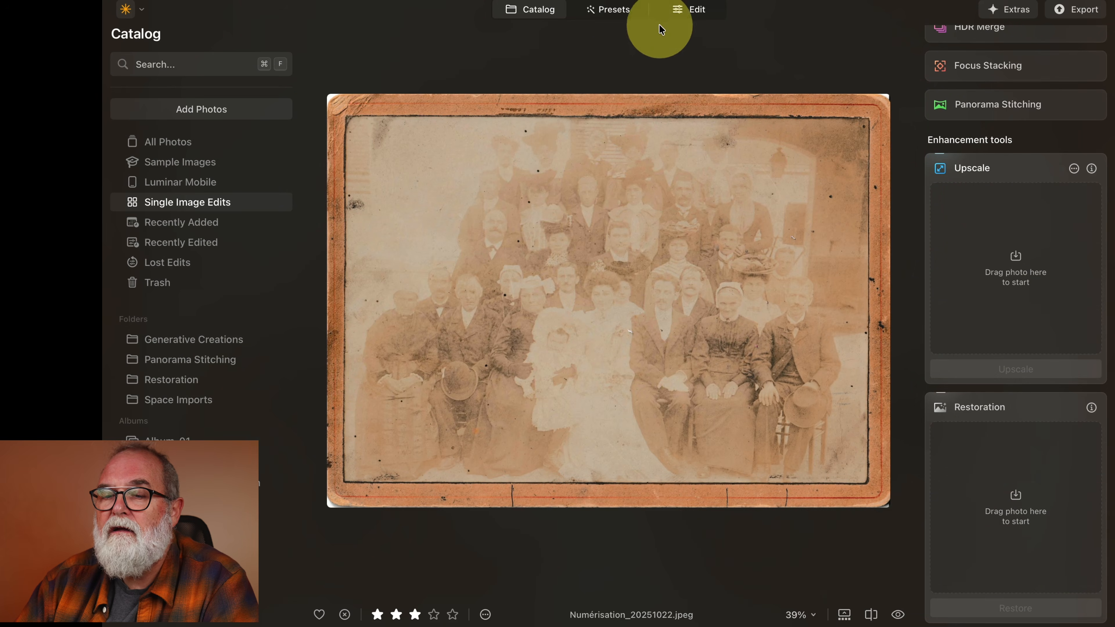
click(530, 13)
Drop the scanned photo Numérisation_20251022 into the Restoration tool, run Restore and open the restored copy.
key(super+a)
drag(398, 199, 351, 143)
click(784, 359)
click(431, 172)
drag(430, 171, 1063, 483)
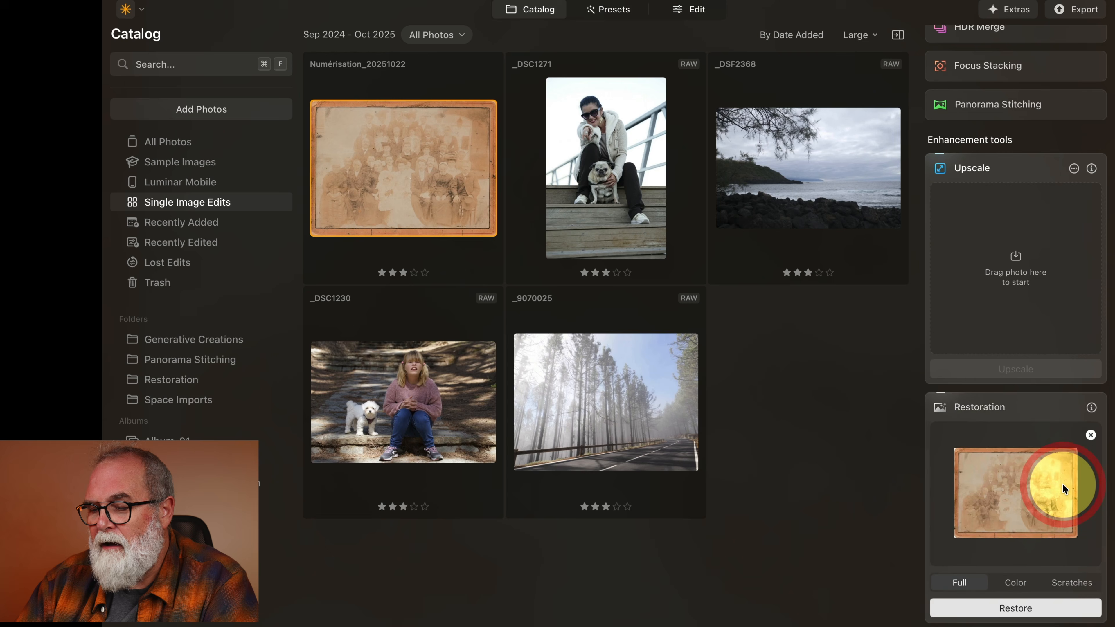
click(1020, 602)
click(395, 474)
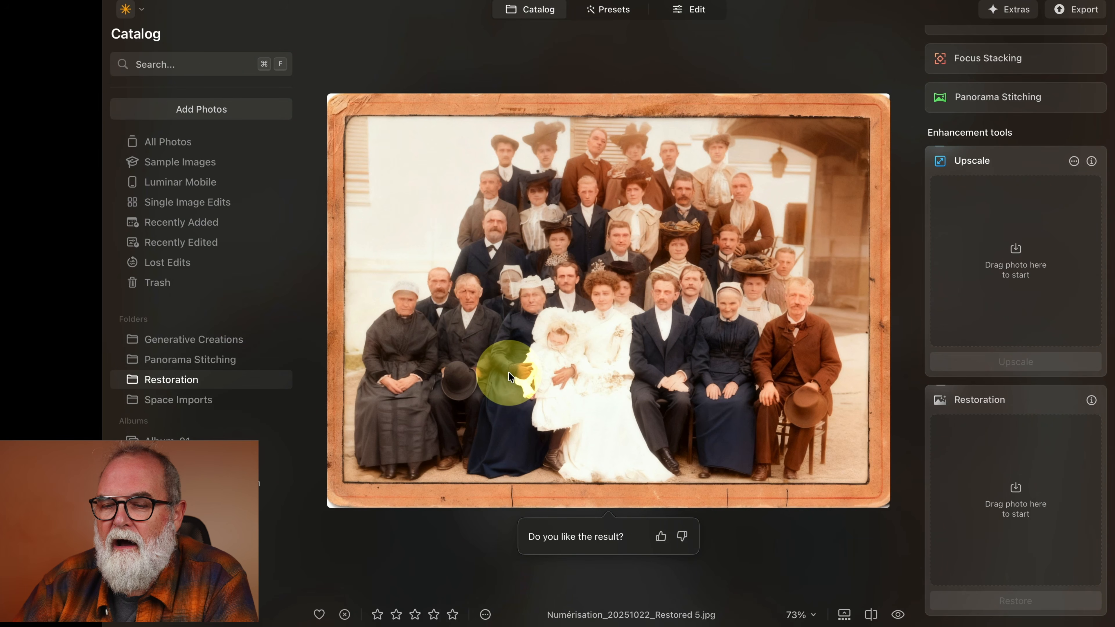
Browse the restored versions in the Restoration folder and compare them with the original scan in Single Image Edits.
click(539, 10)
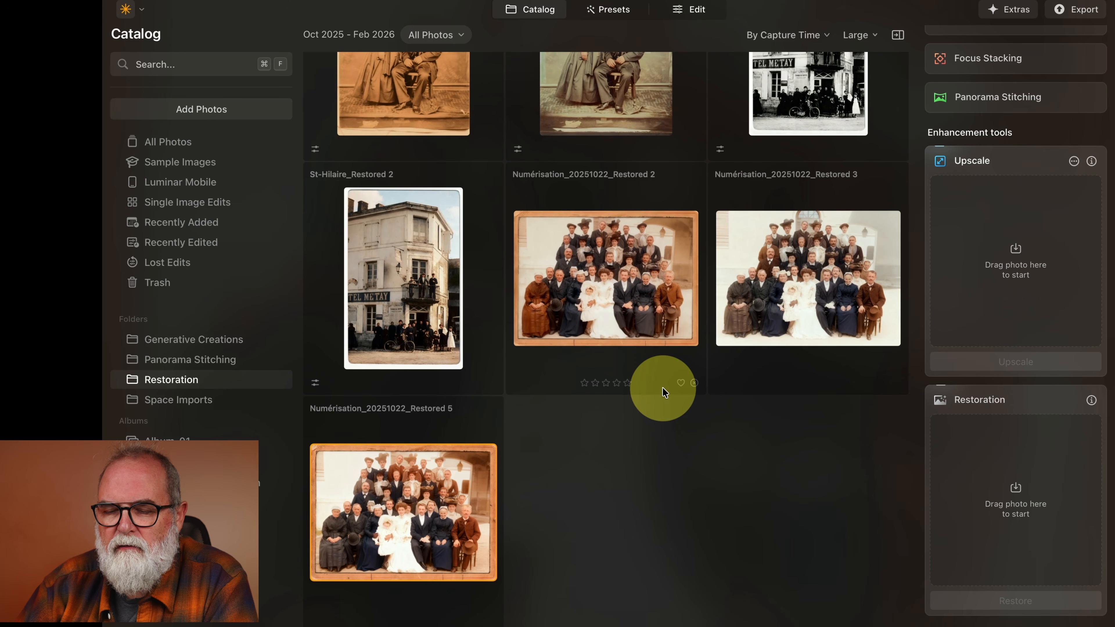
scroll(615, 347, up, 3)
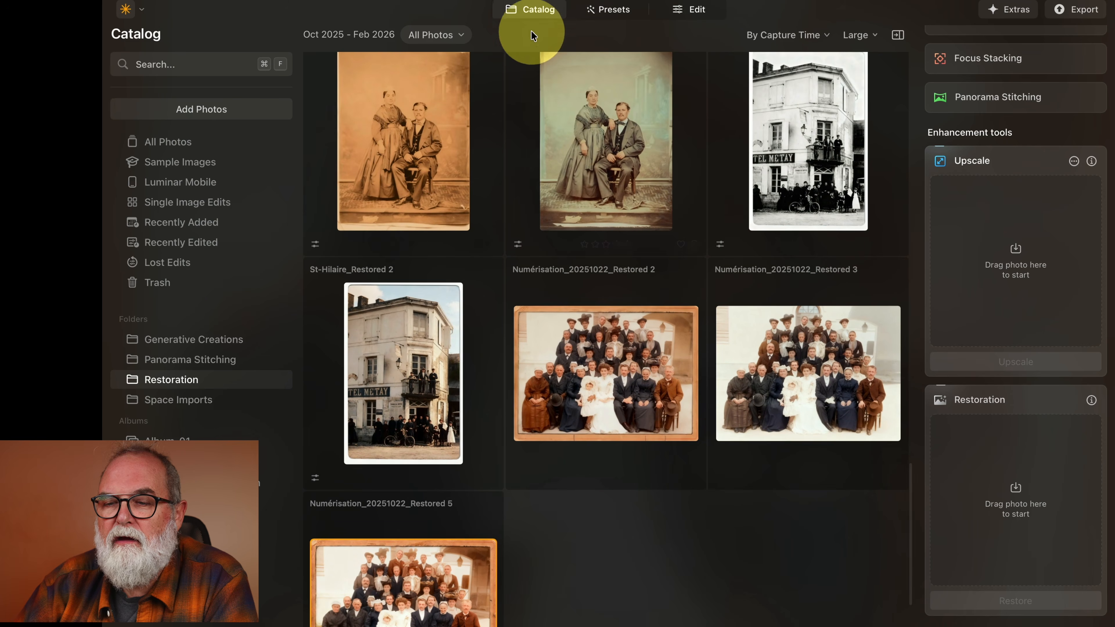
click(536, 11)
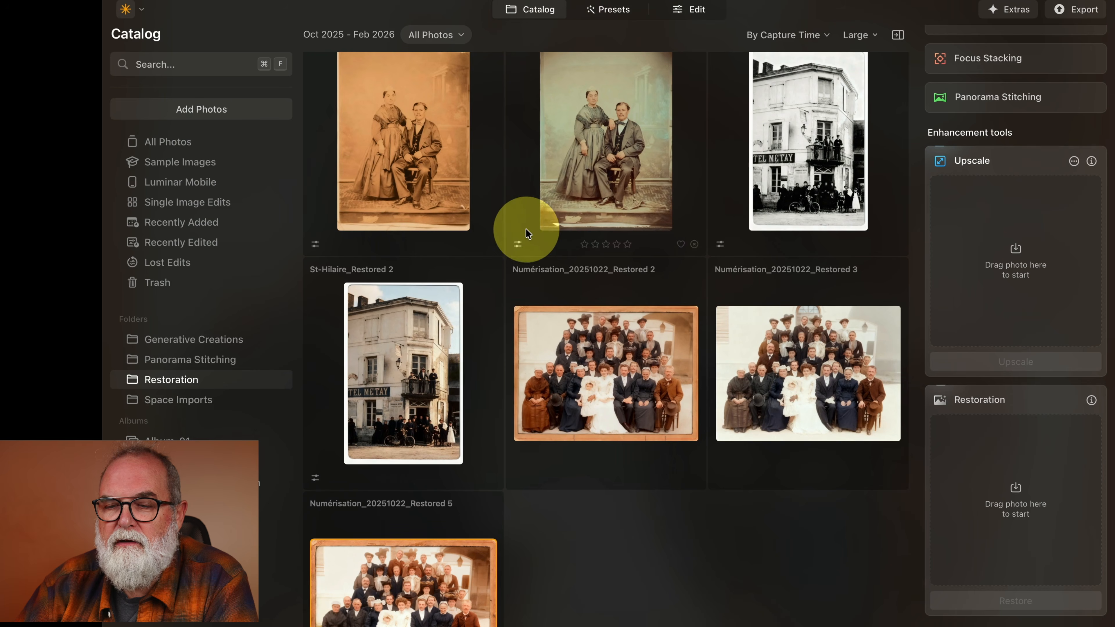
scroll(527, 233, up, 3)
click(243, 208)
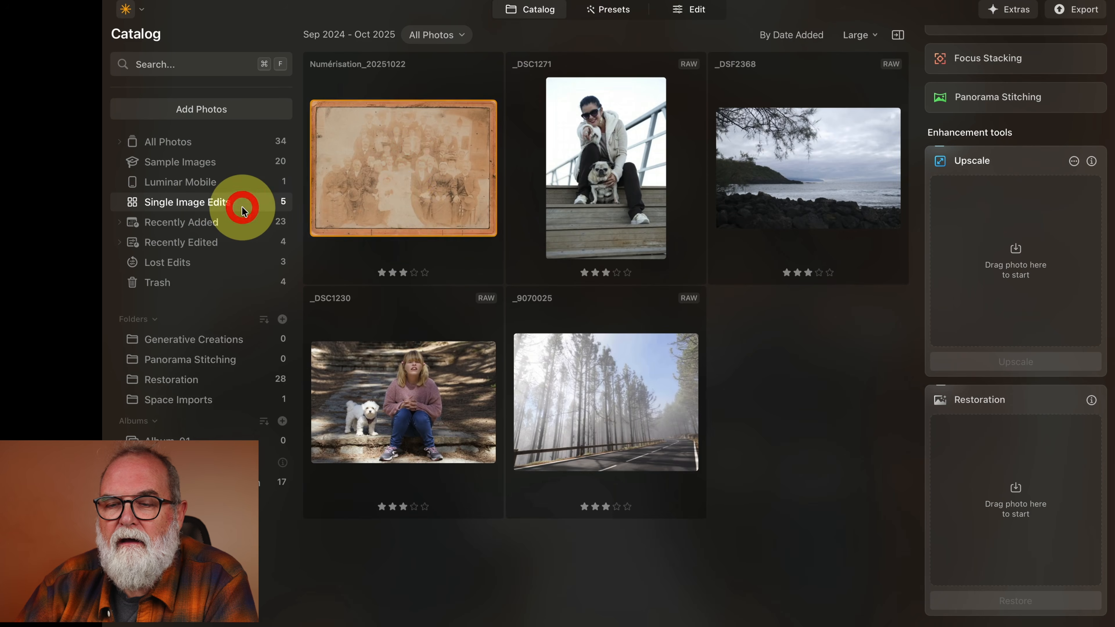
double_click(405, 169)
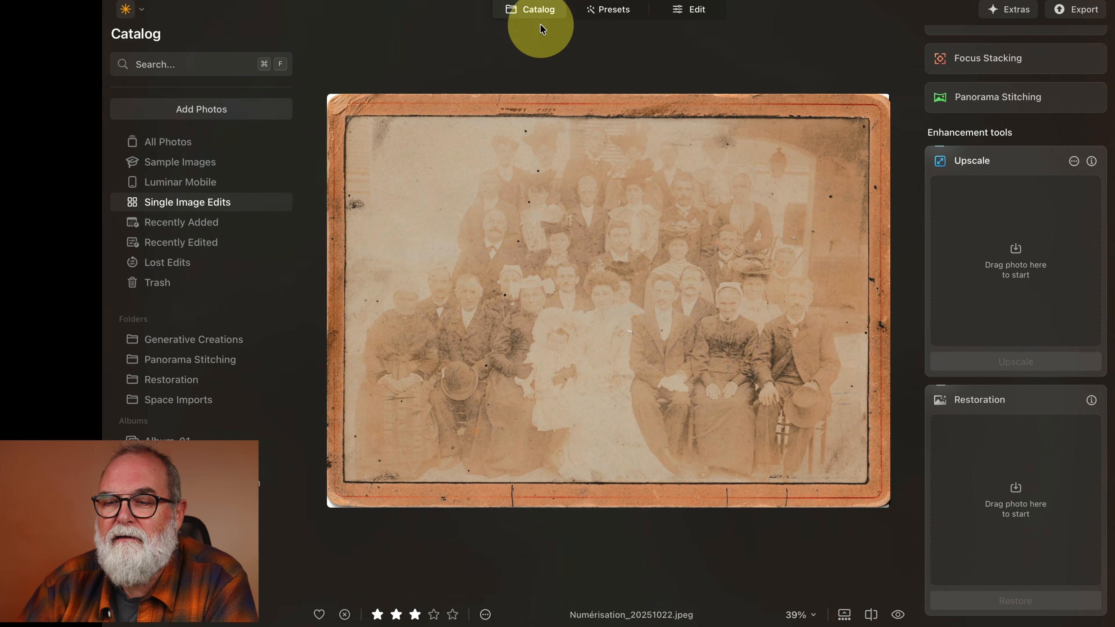
click(545, 10)
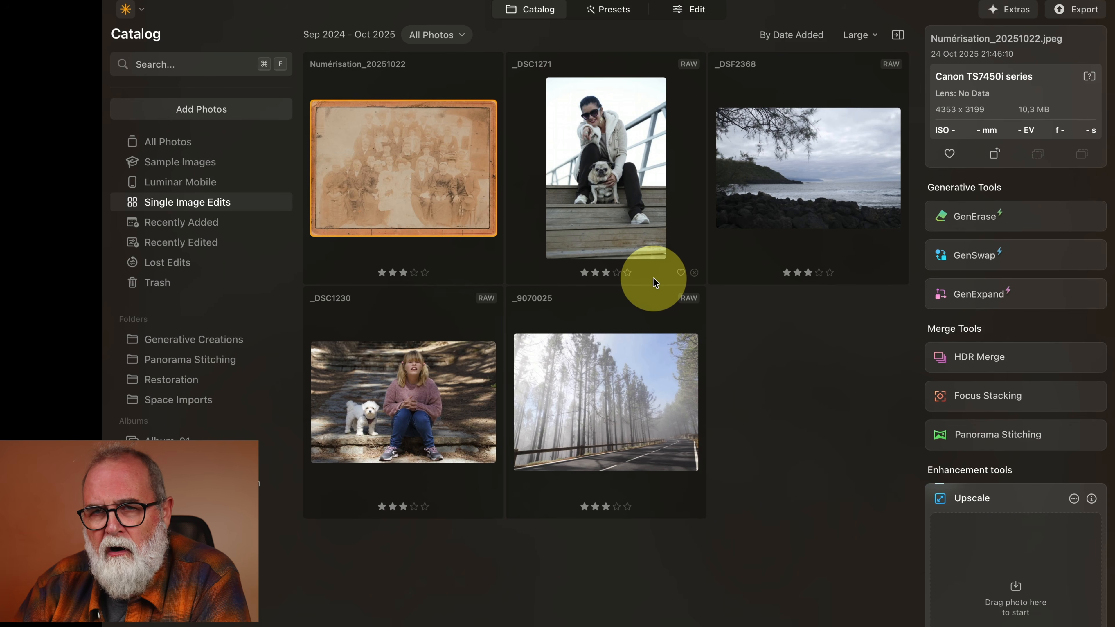
Apply the Scenery preset Pleasing Touch to the _DSF2368 seascape at 85 strength.
click(758, 184)
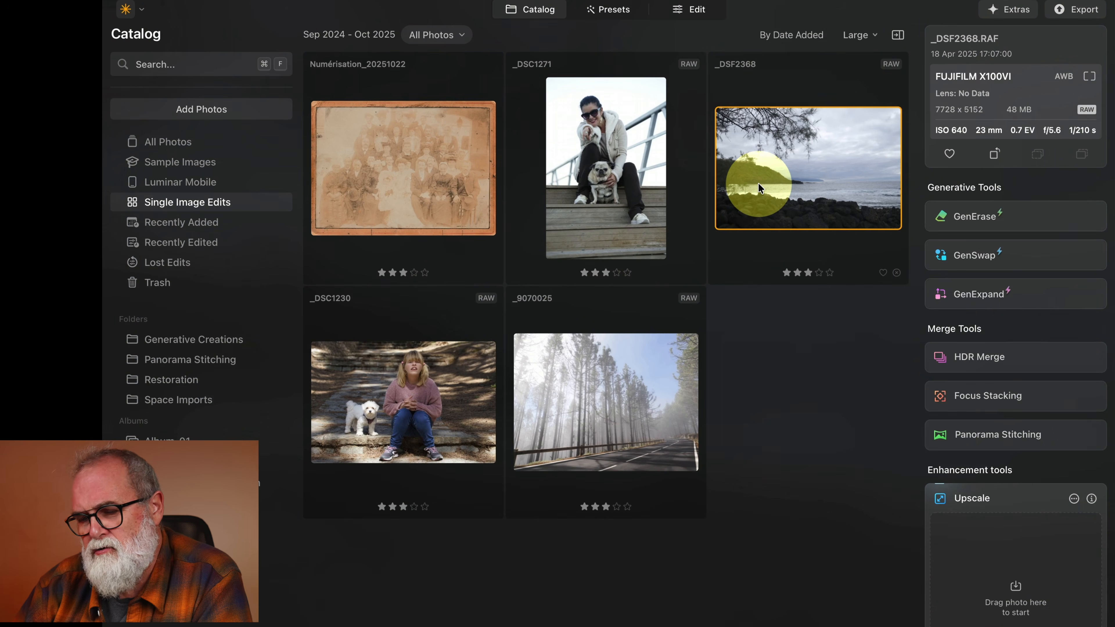
click(613, 12)
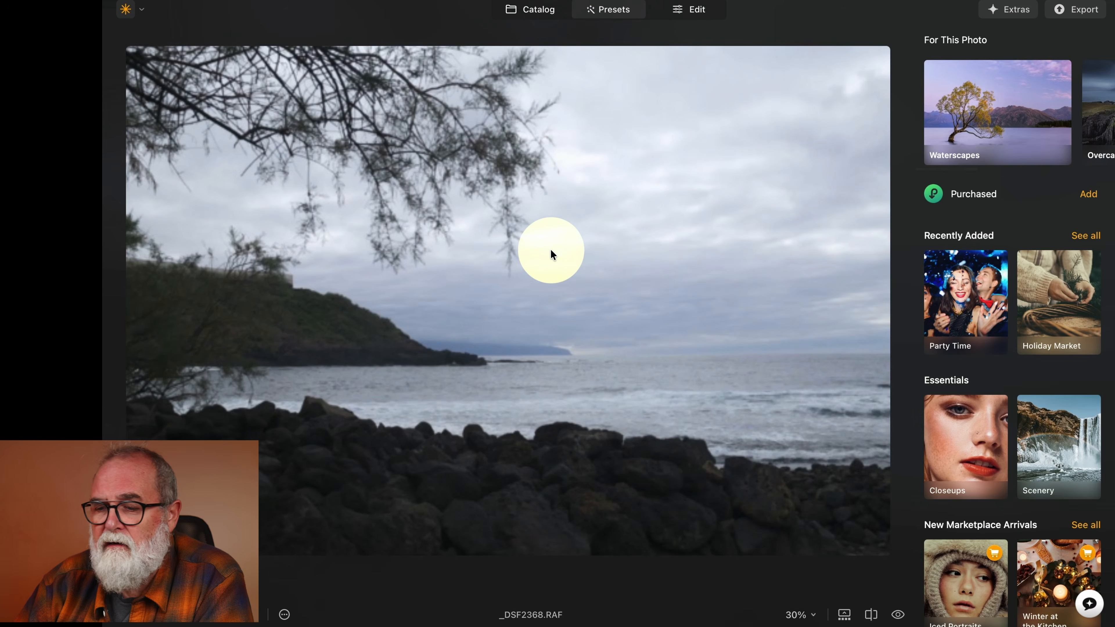
click(1062, 457)
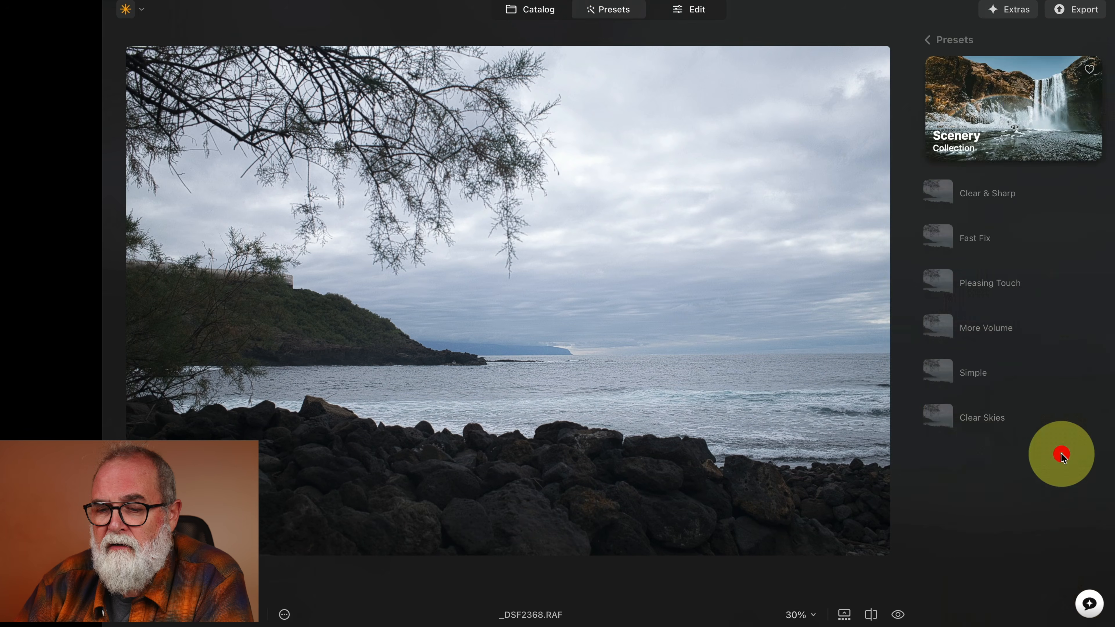
click(999, 286)
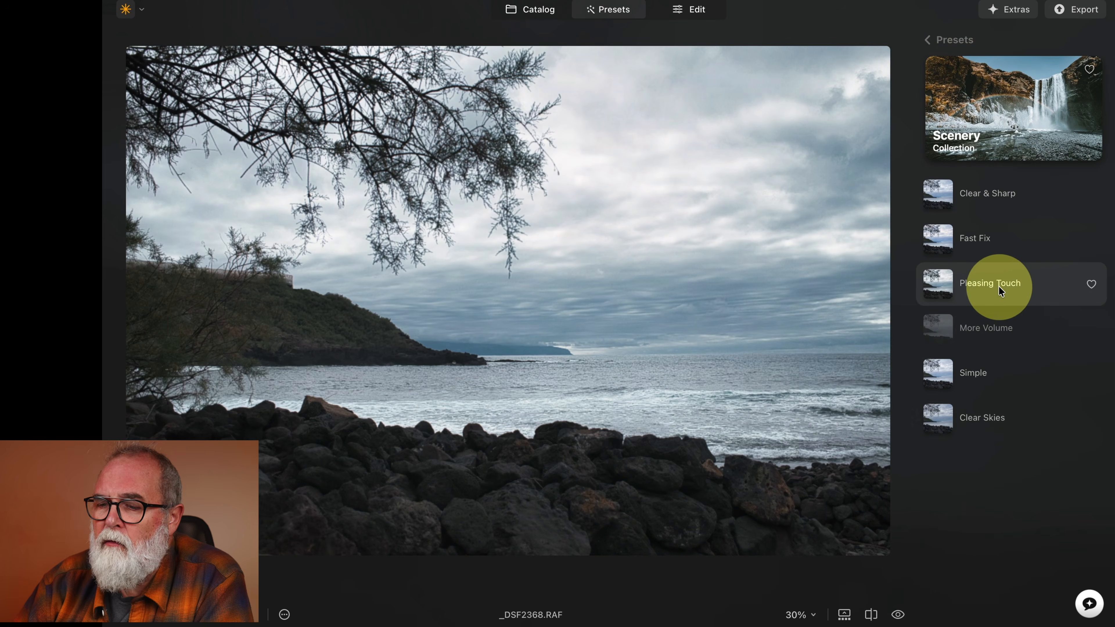
click(999, 287)
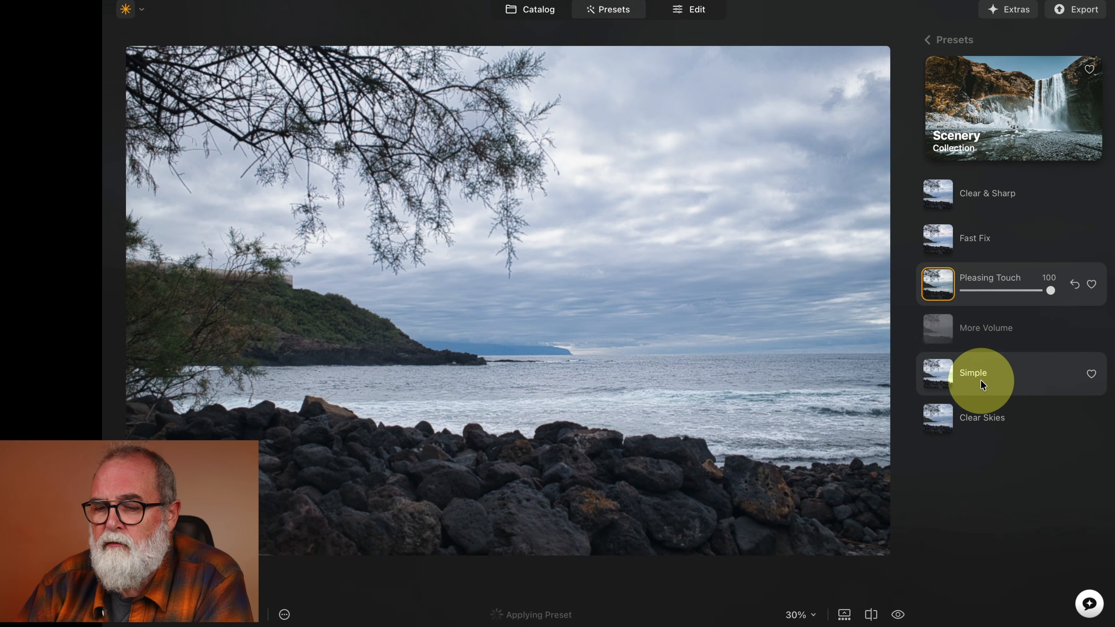
click(982, 381)
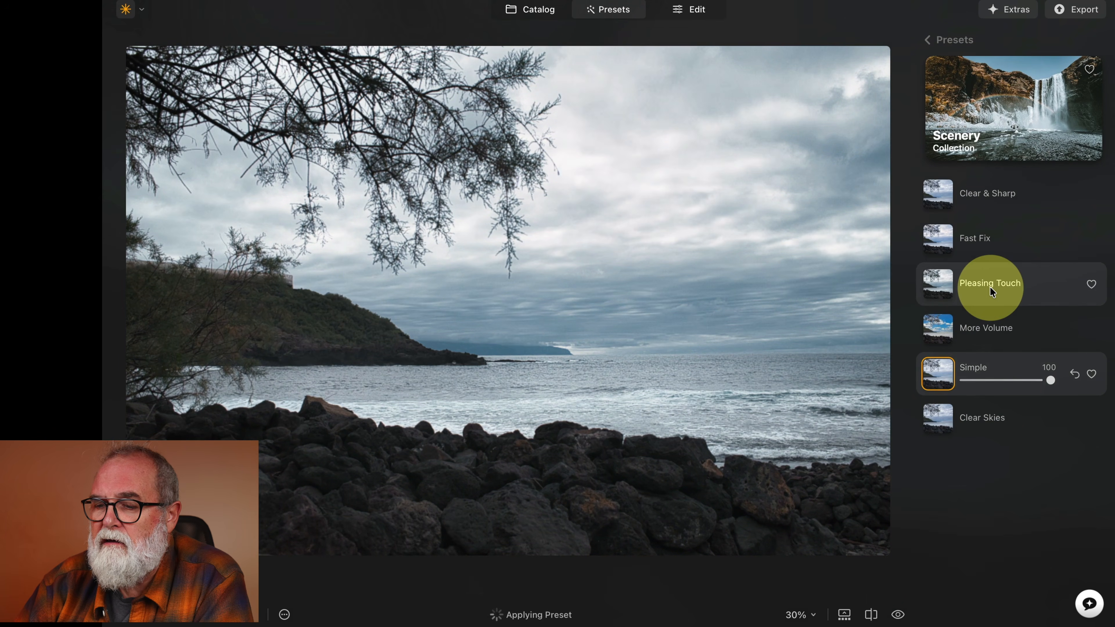
click(989, 287)
mouse_move(1054, 289)
mouse_down()
mouse_move(999, 293)
mouse_move(1041, 293)
mouse_up()
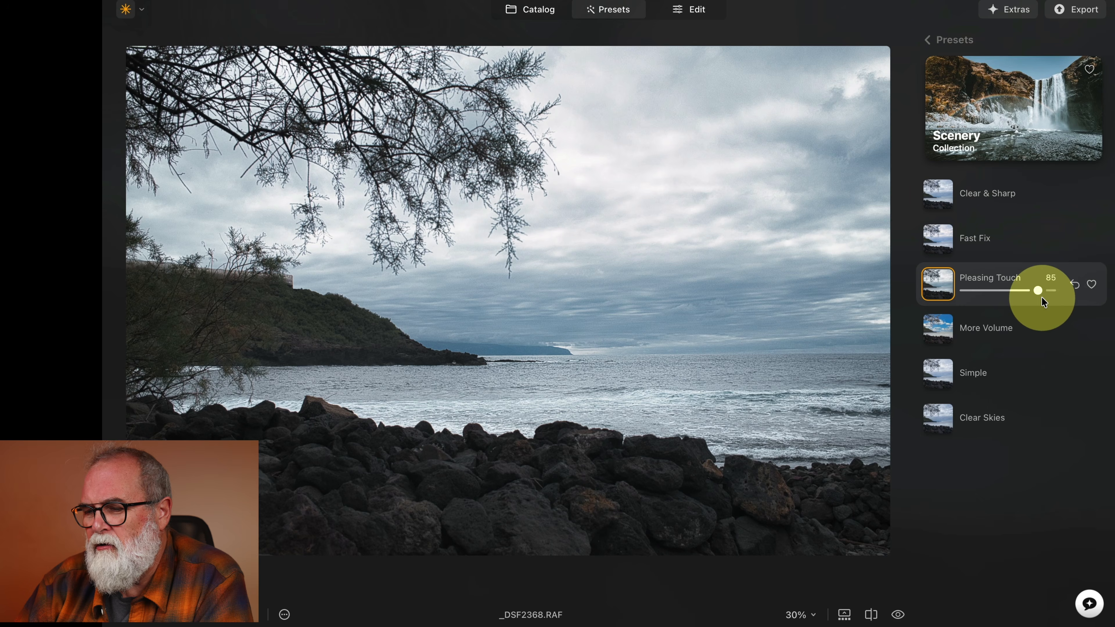
Reopen the Scenery collection and apply Clear & Sharp to the seascape at 61 strength.
click(927, 44)
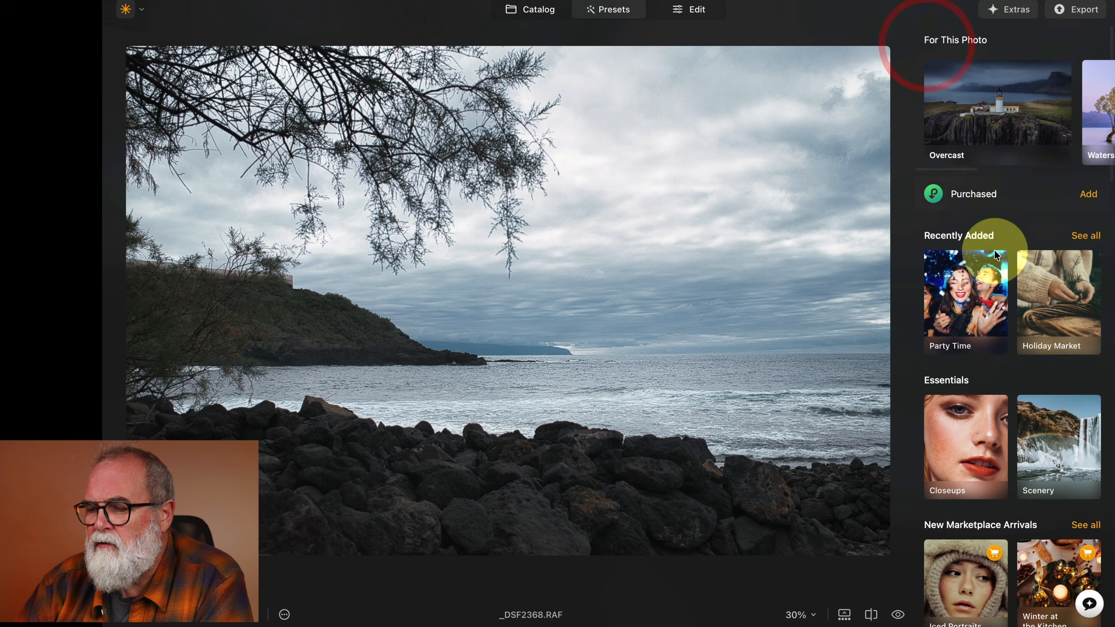
scroll(1058, 323, down, 3)
scroll(1058, 319, down, 2)
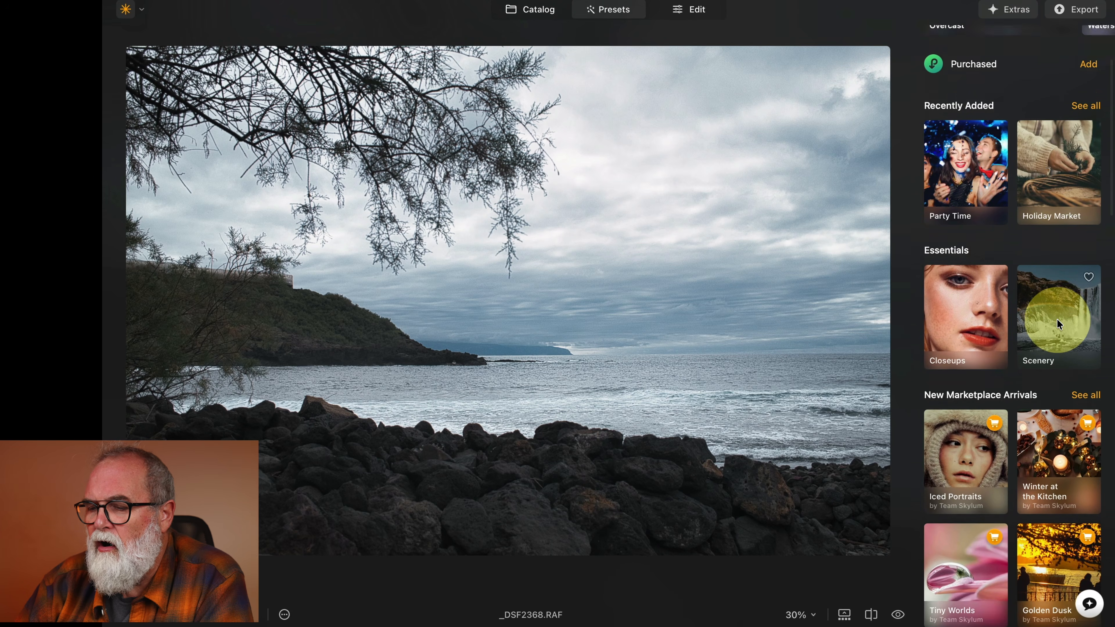
click(1057, 314)
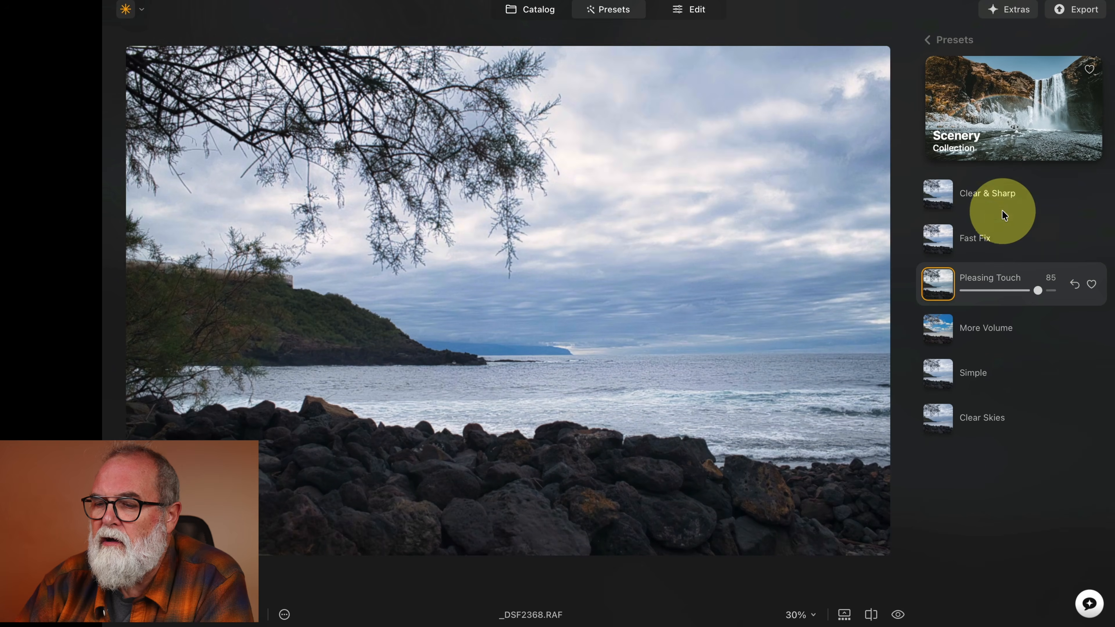
click(1001, 196)
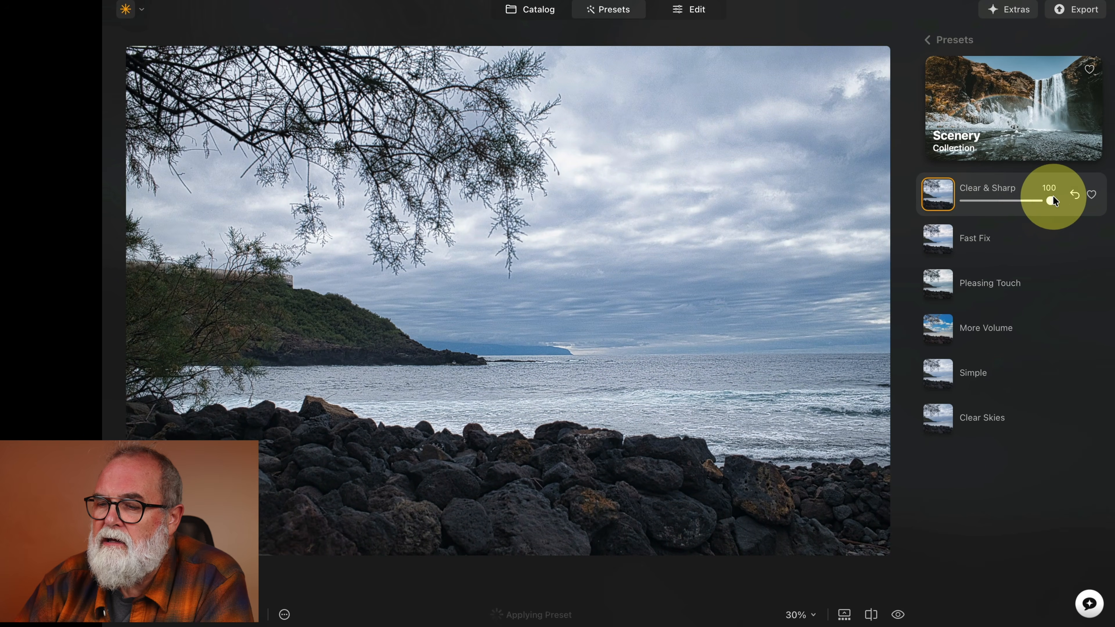
drag(1048, 196, 1016, 201)
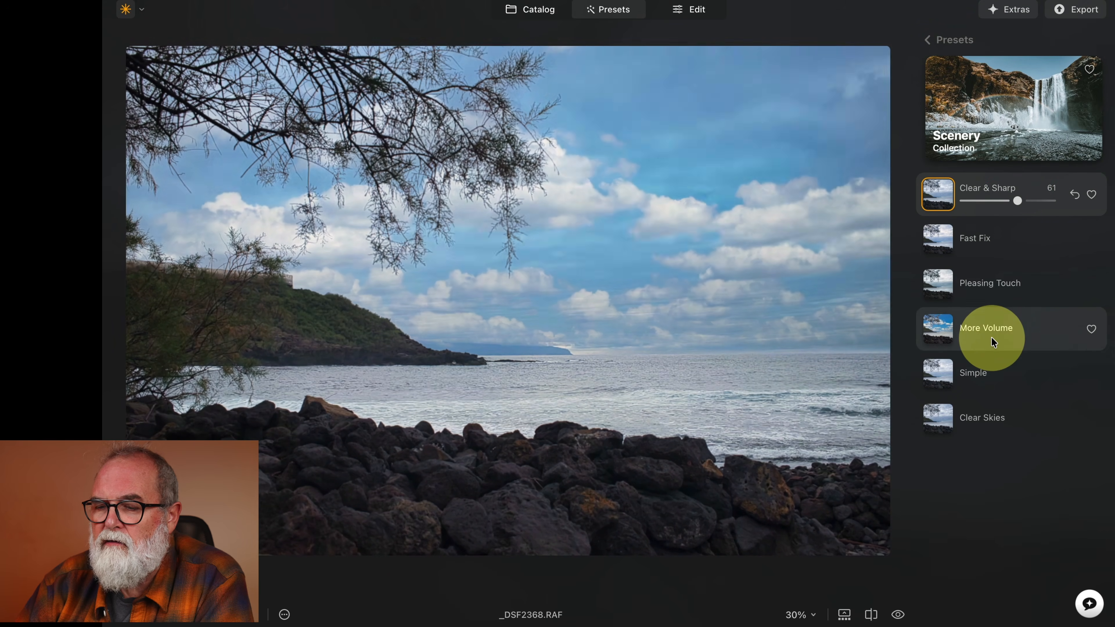
Preview the More Volume preset, then apply the Simple Scenery preset instead.
click(994, 339)
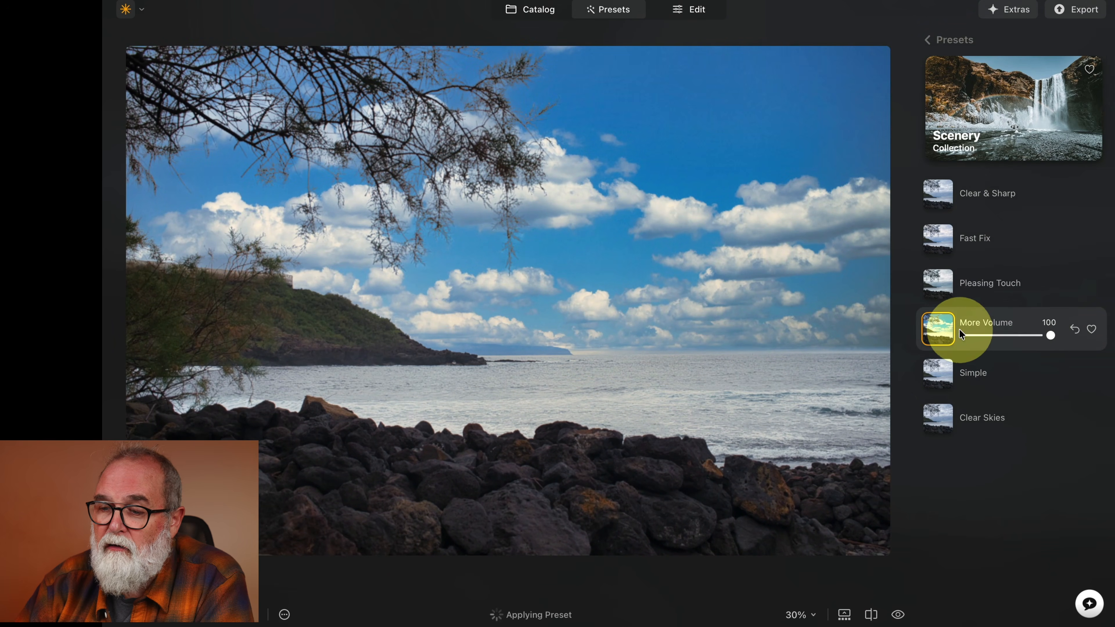
click(1004, 372)
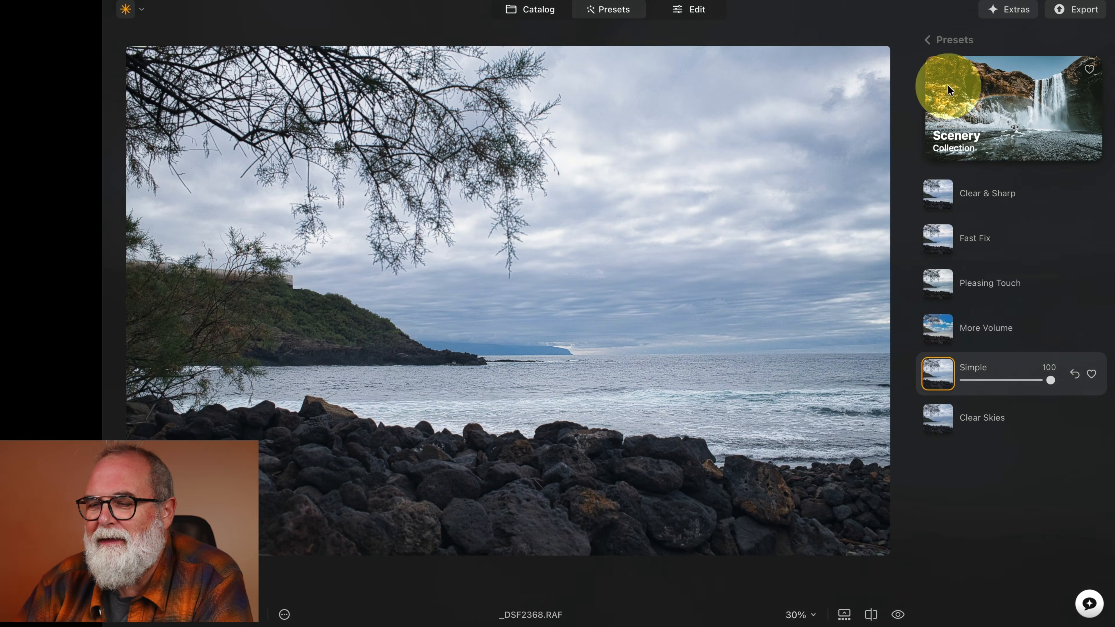
Apply the Sunsets collection preset Dream Film to the seascape at 75 strength.
click(926, 40)
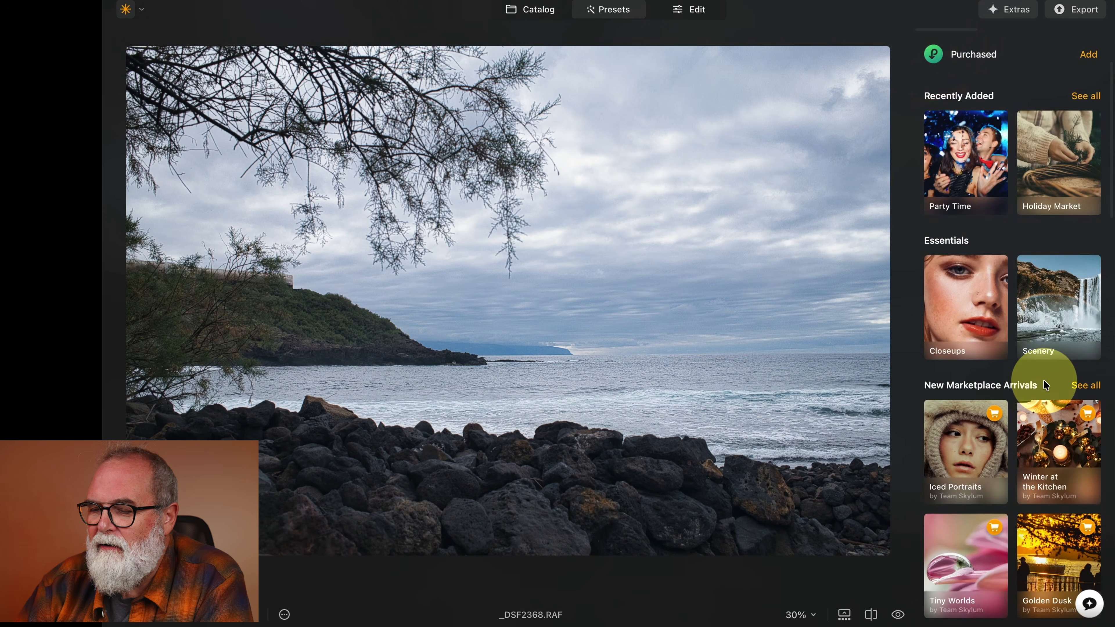
scroll(1044, 380, down, 3)
scroll(1045, 384, down, 2)
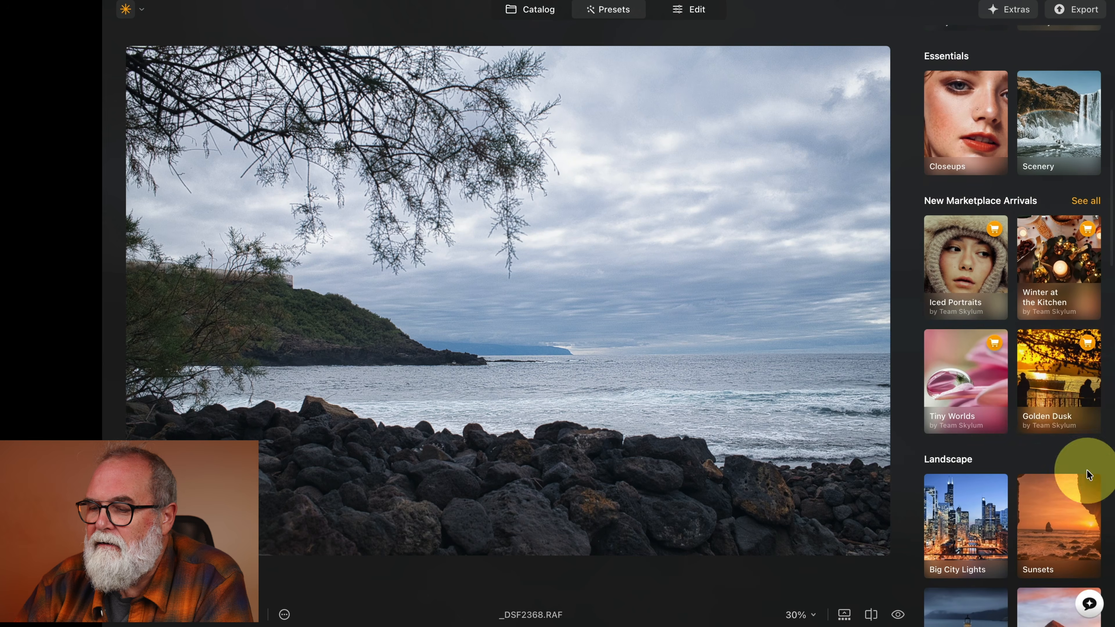
scroll(1085, 465, down, 3)
click(1065, 418)
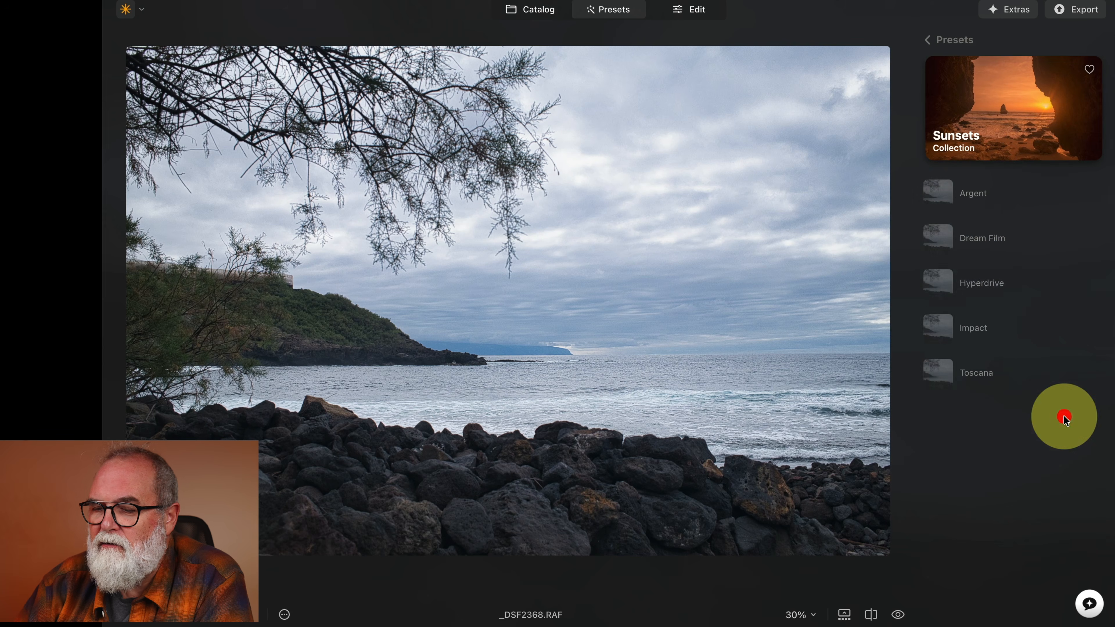
click(992, 243)
drag(1056, 250, 1035, 258)
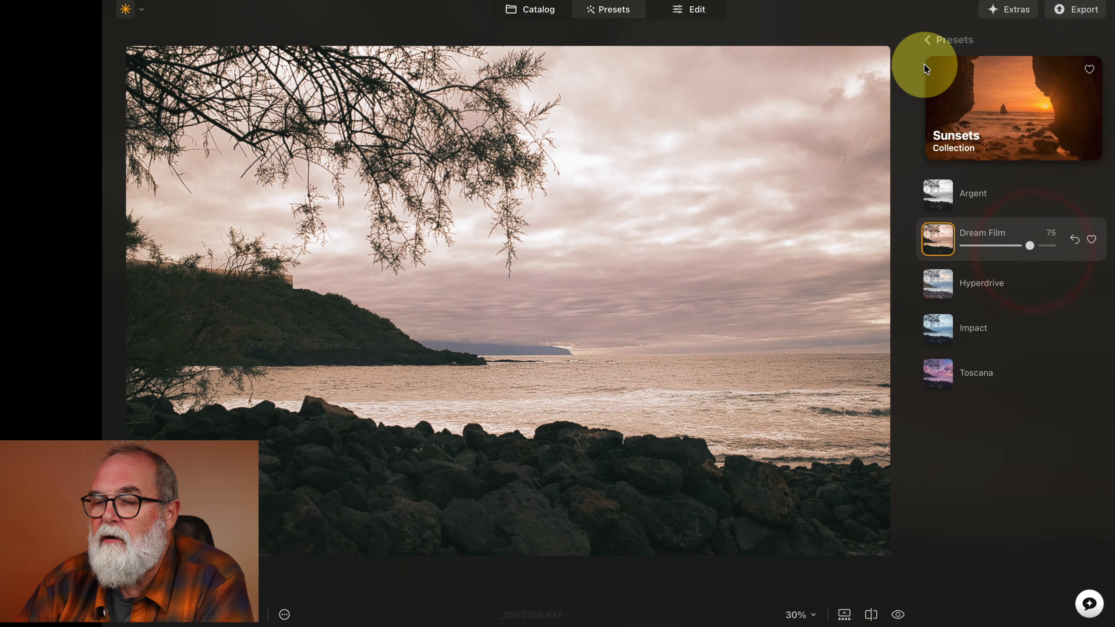
Return to the catalog and revert the _DSF2368 seascape to its original.
click(927, 40)
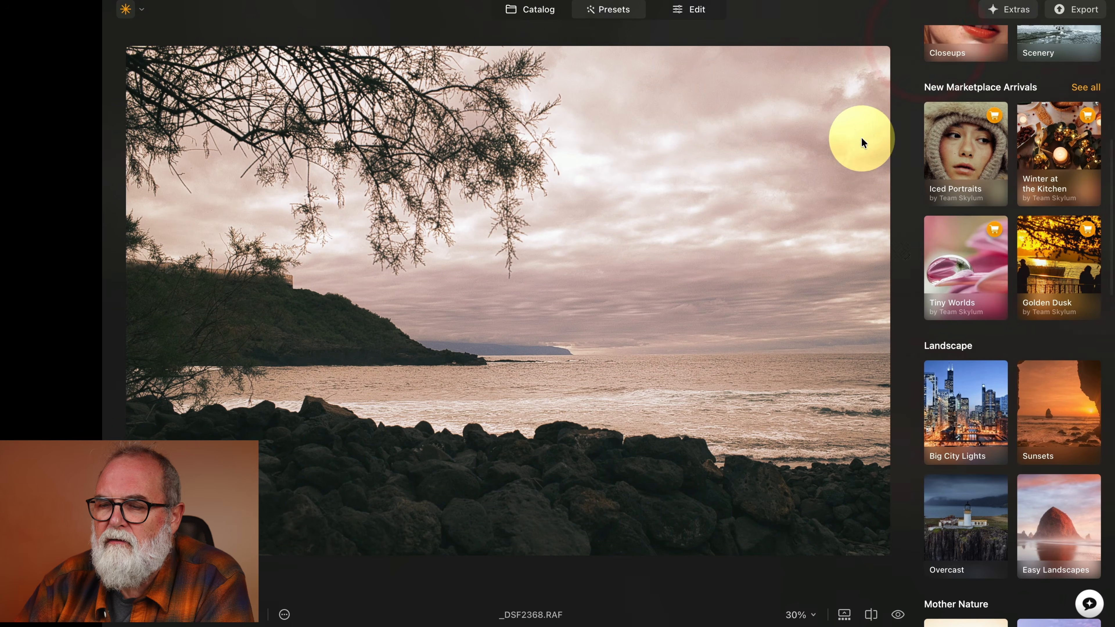
click(556, 21)
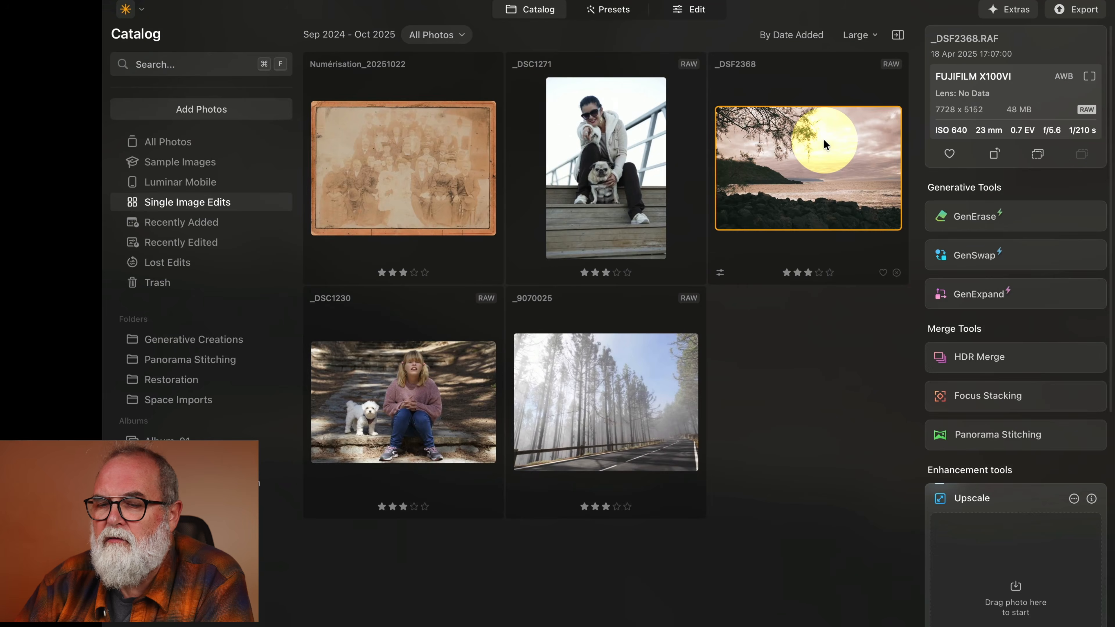
right_click(824, 140)
mouse_move(890, 254)
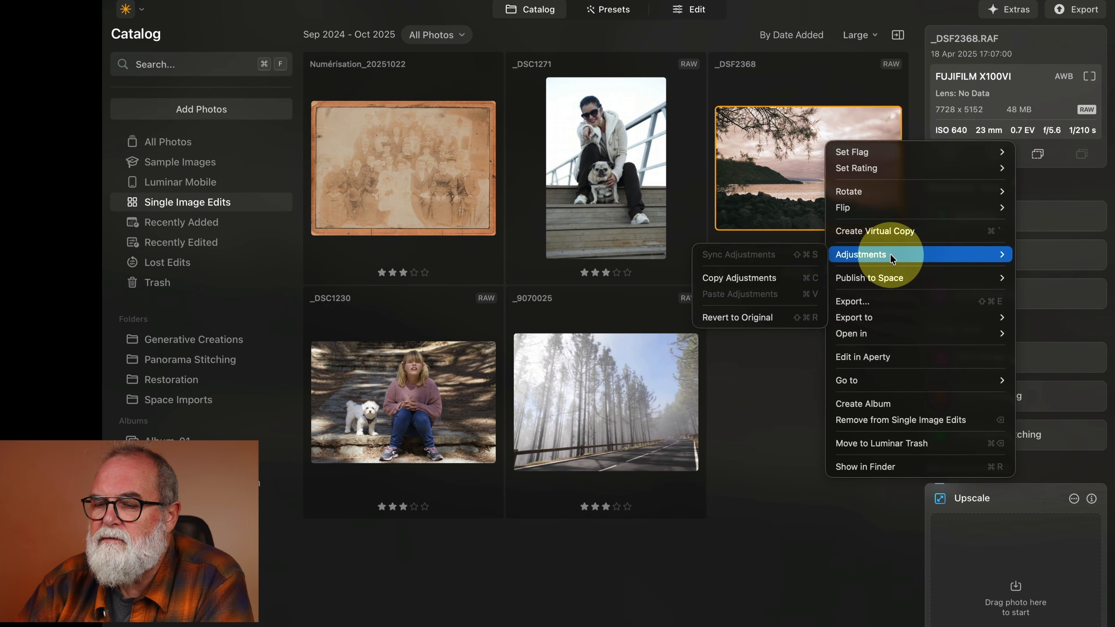
click(747, 317)
Open the _DSC1271 photo of the woman with the pug in Edit and expand the Develop tool.
click(639, 146)
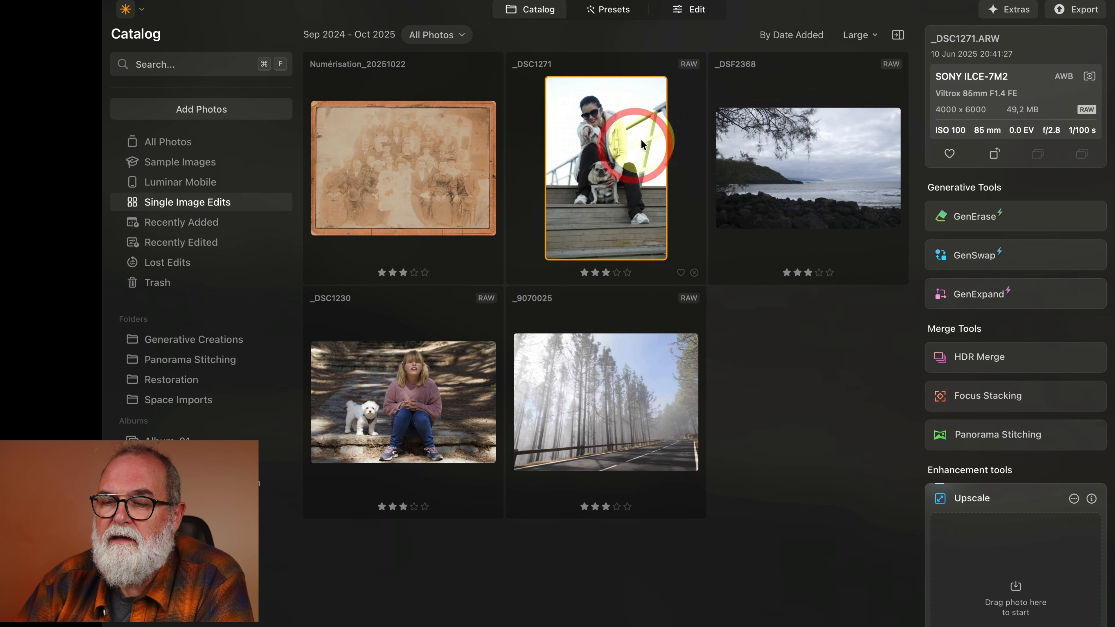
click(692, 10)
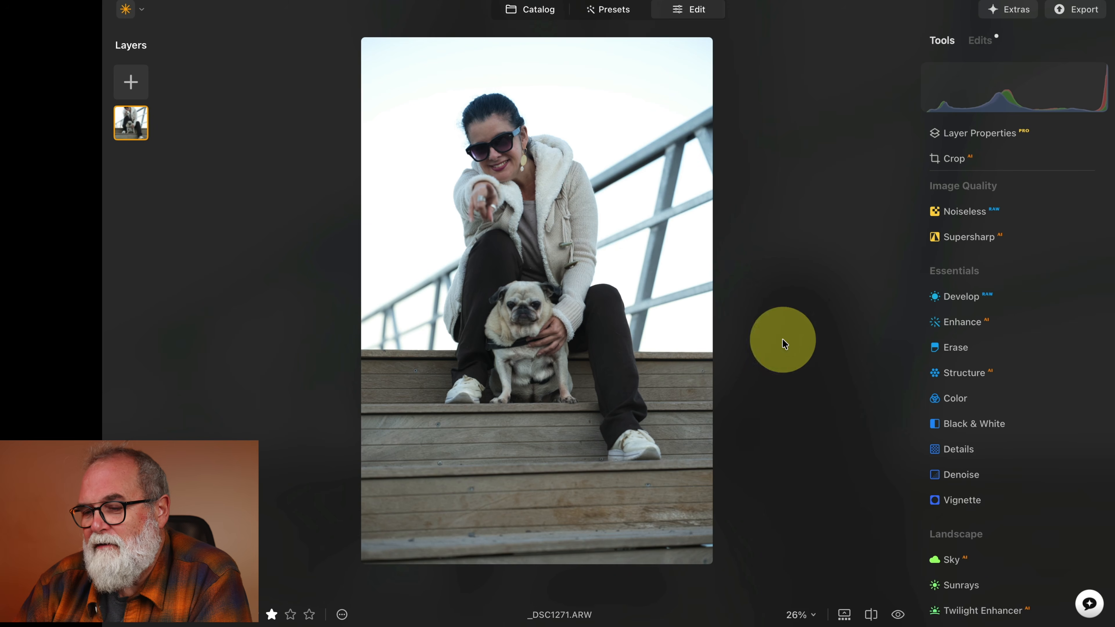
click(950, 303)
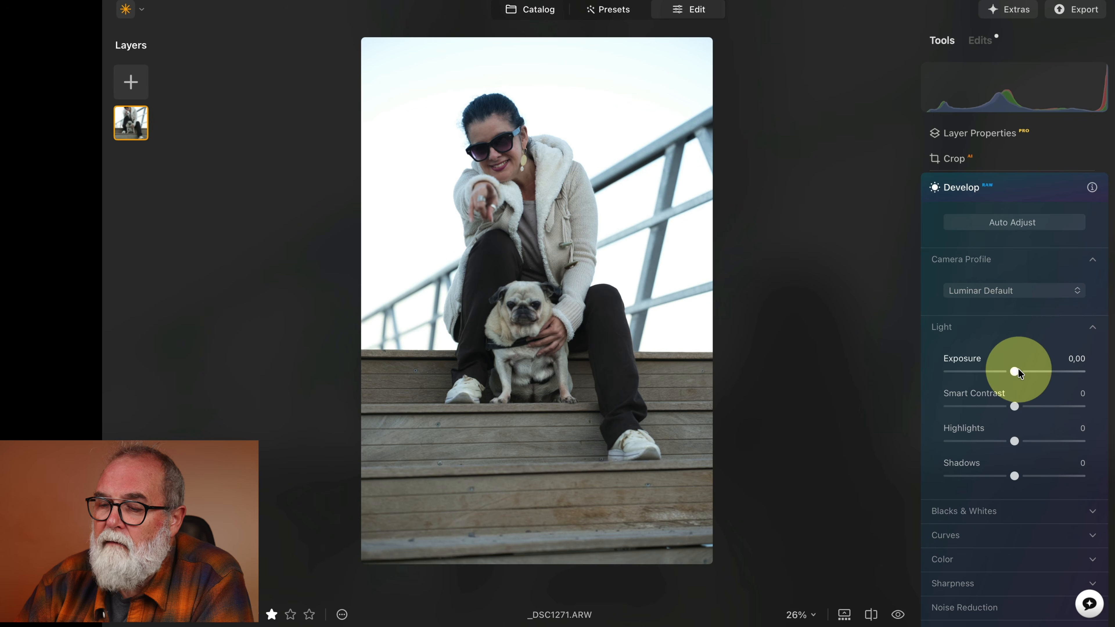
Adjust the Develop Light sliders to Exposure -0.83, Highlights -99 and Shadows 30.
drag(1021, 371, 1014, 373)
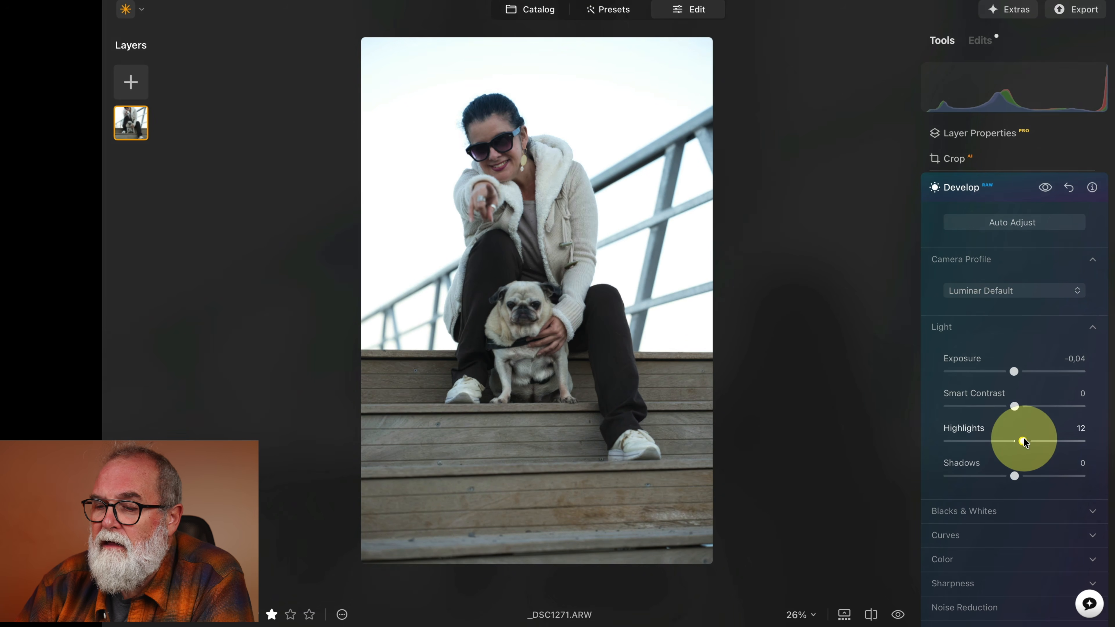
drag(1023, 442, 1024, 441)
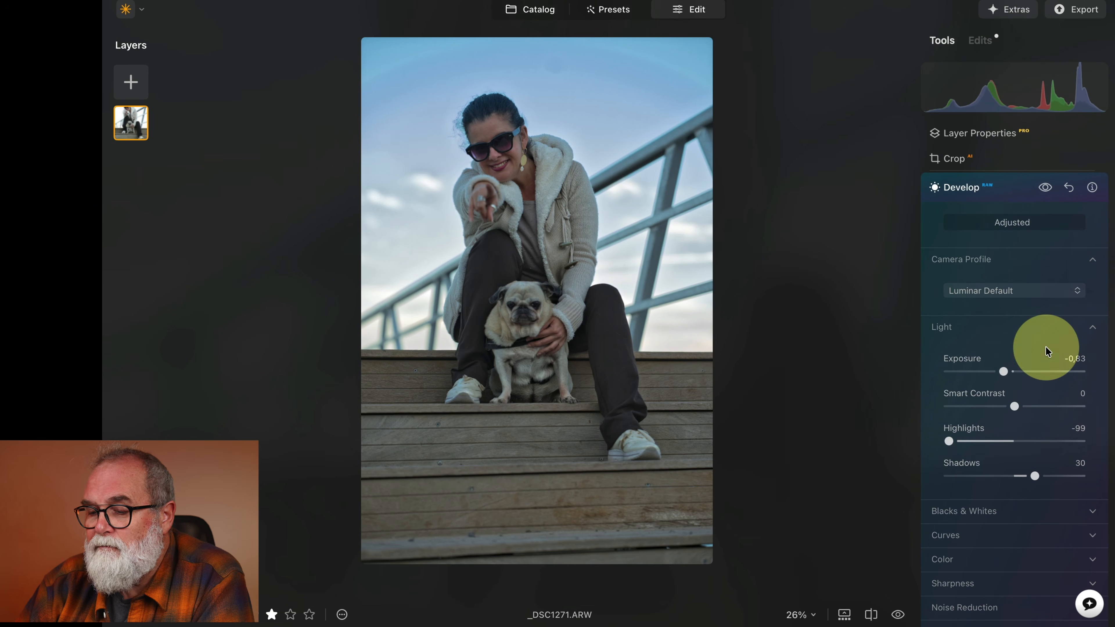
scroll(1046, 350, down, 10)
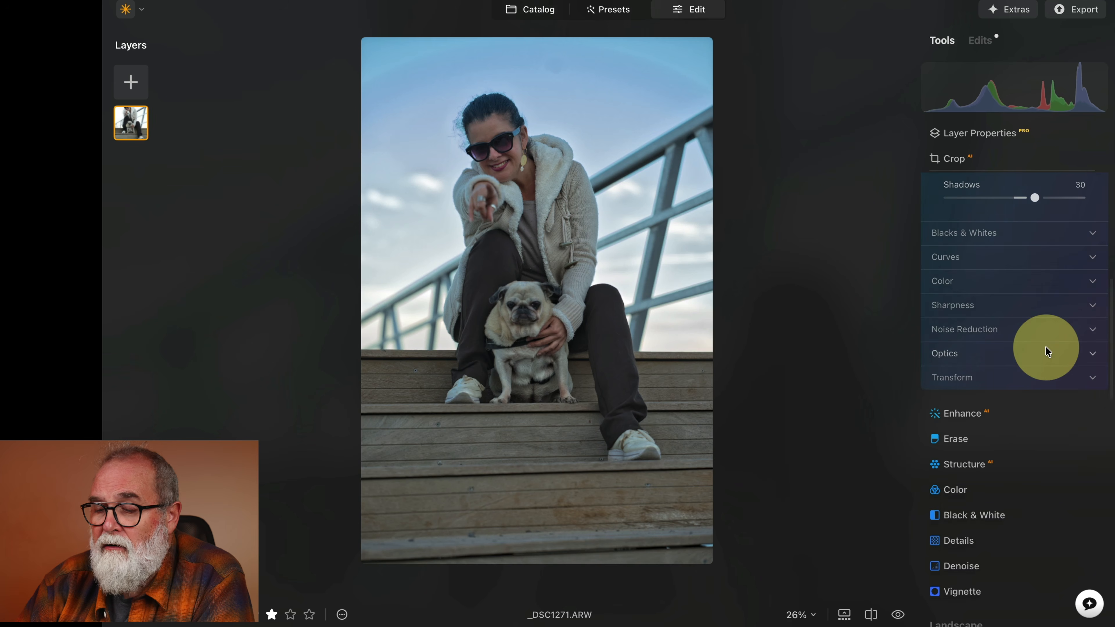
scroll(1050, 347, up, 10)
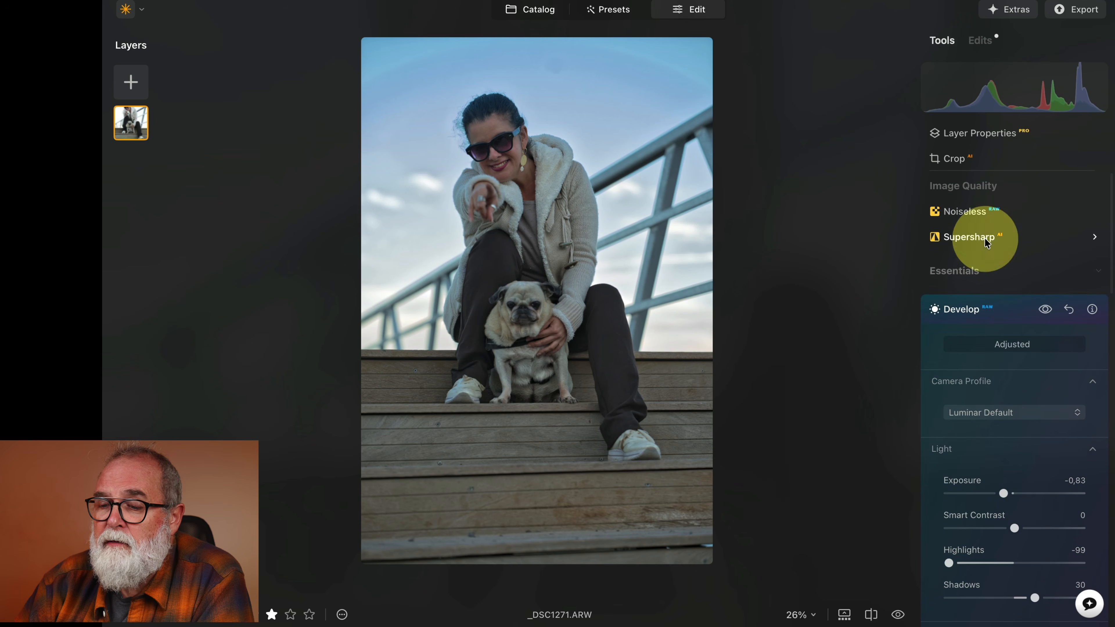
Zoom in to 100% to inspect the pug and the woman's face, then return to the fitted view.
click(528, 311)
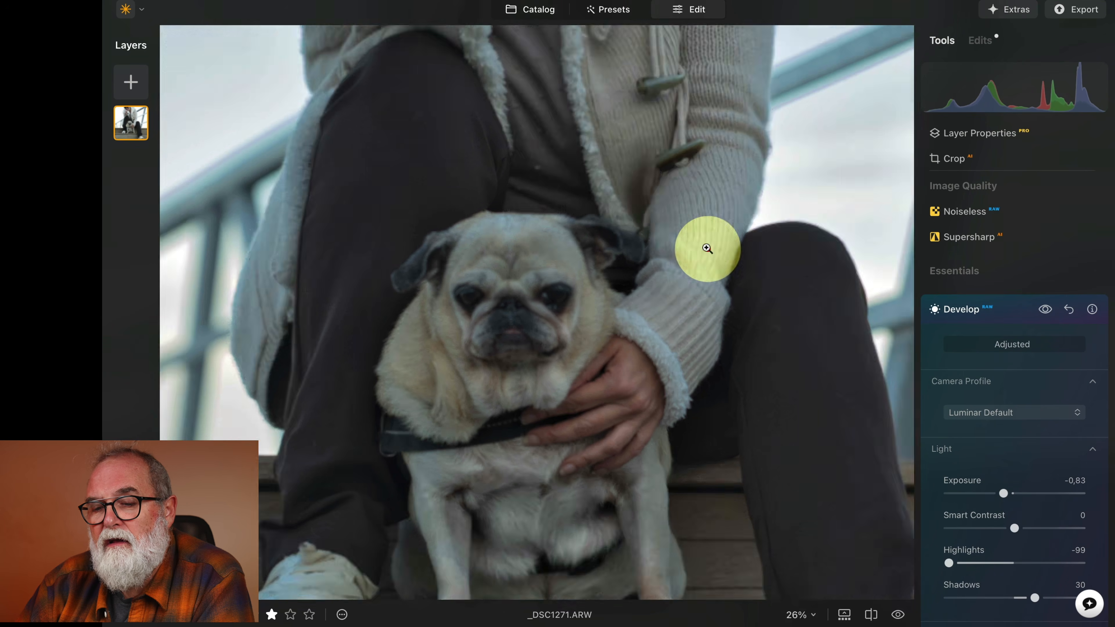
click(708, 249)
click(544, 167)
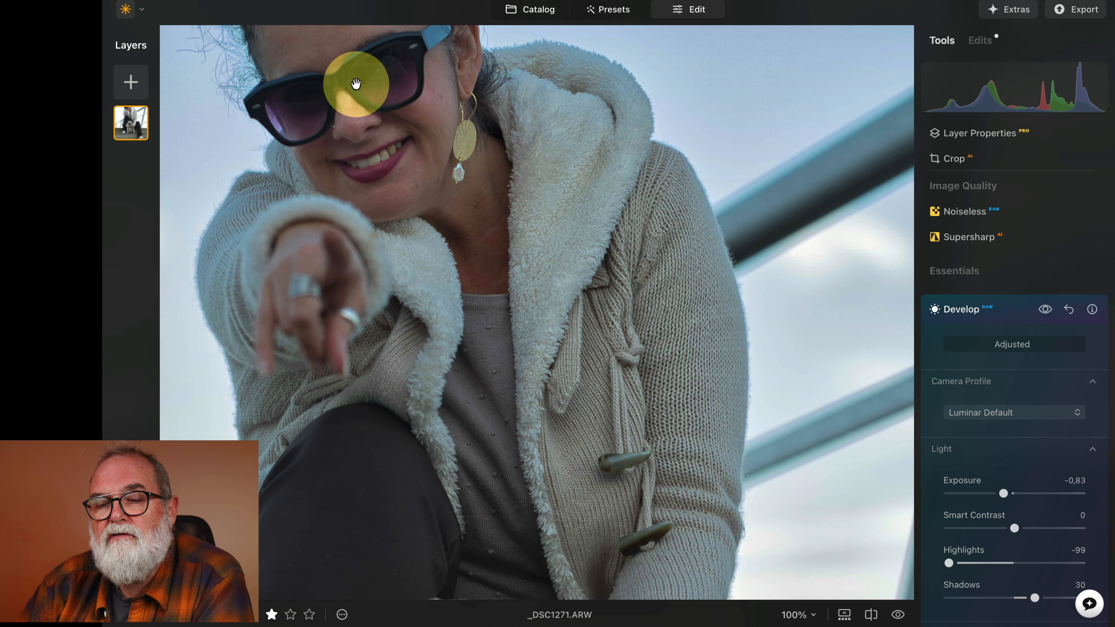
click(671, 338)
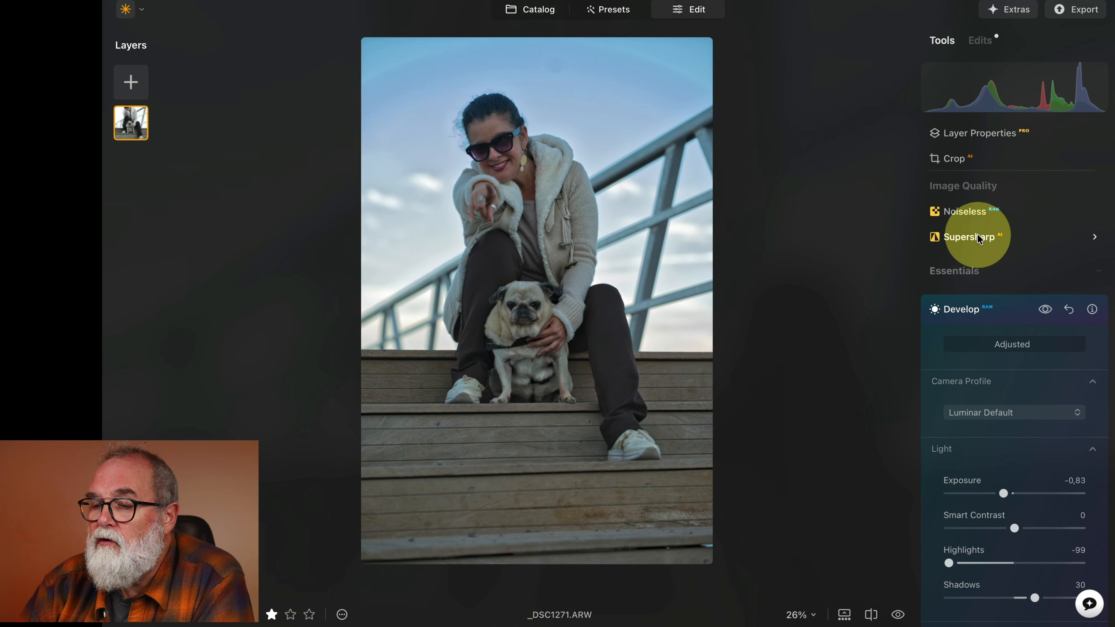
Open the Supersharp tool and browse its Masking options, including the Brush settings, before returning to Adjustments.
click(970, 237)
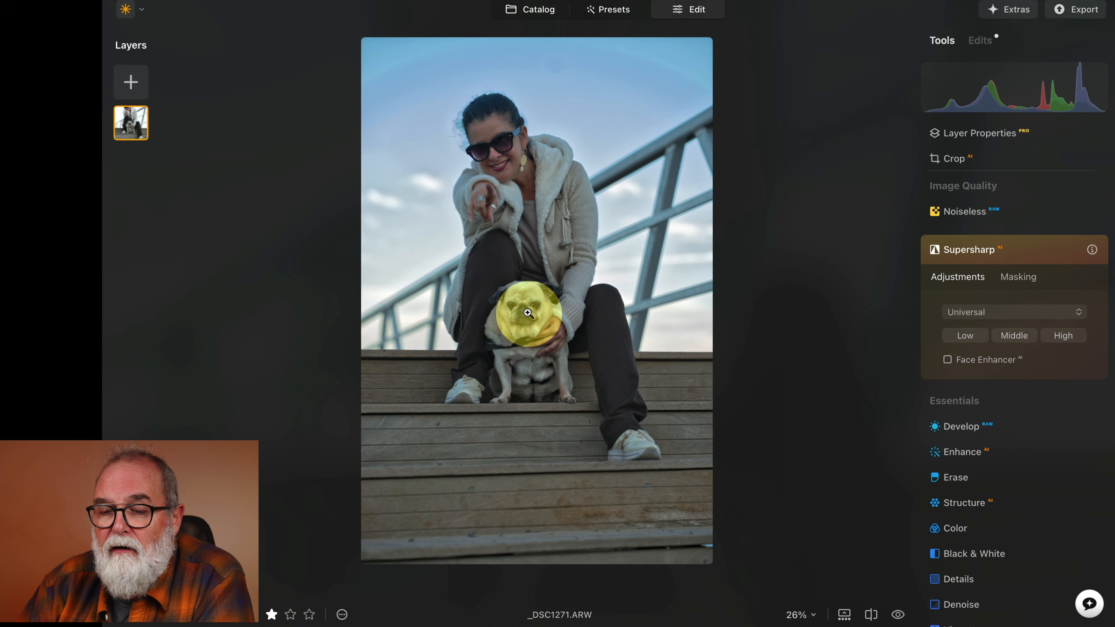
click(528, 312)
click(528, 313)
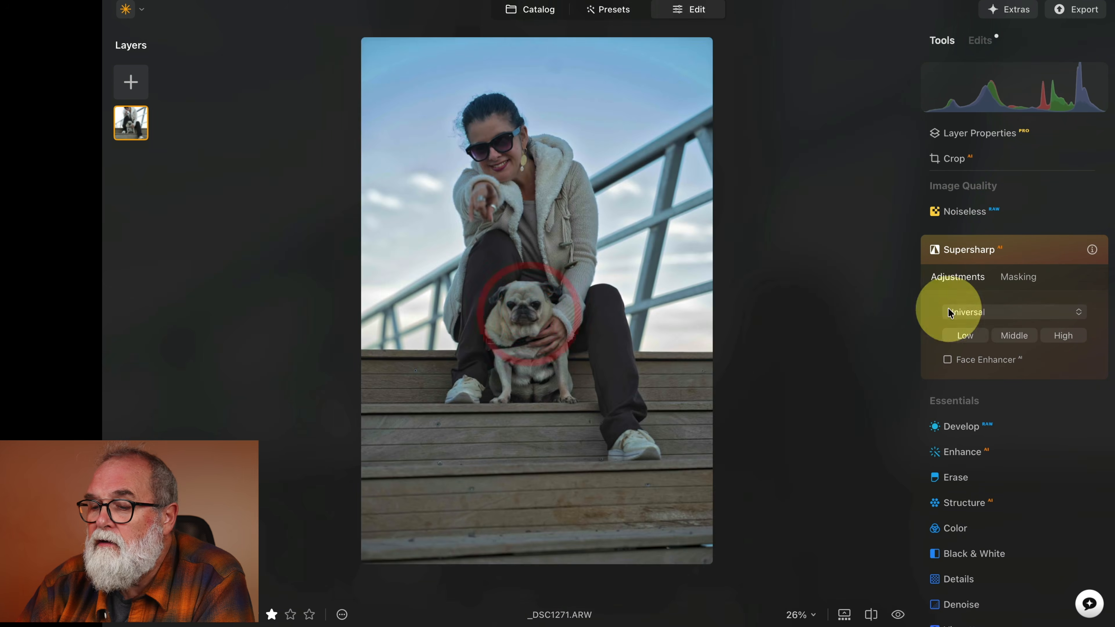
click(1021, 281)
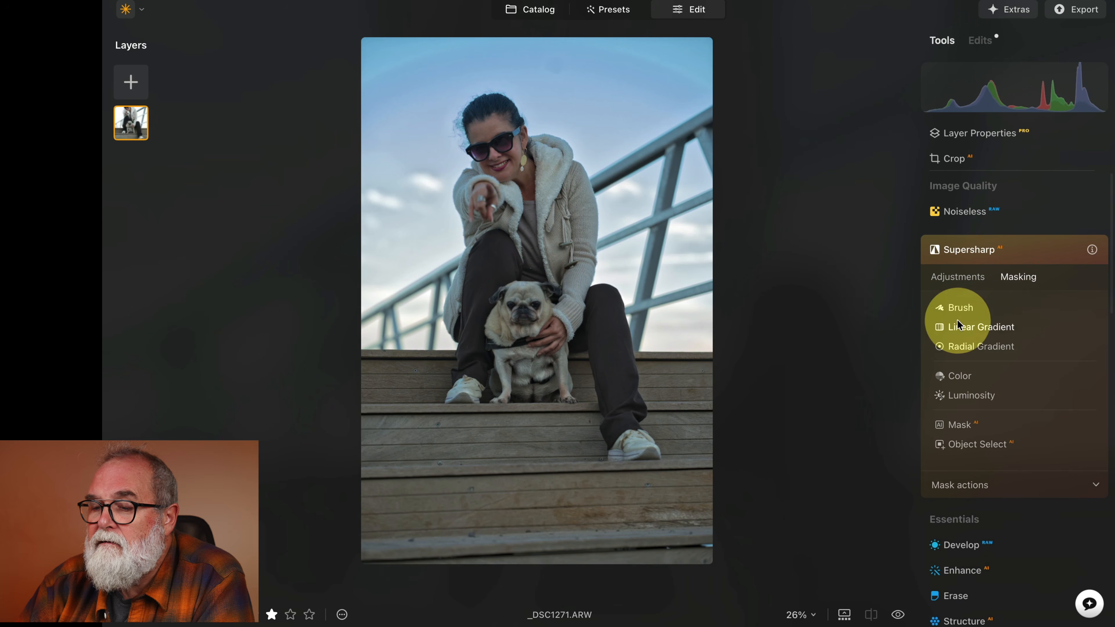
click(964, 312)
mouse_move(528, 312)
mouse_down()
mouse_move(527, 370)
mouse_move(544, 373)
mouse_move(532, 316)
mouse_move(516, 364)
mouse_move(548, 373)
mouse_up()
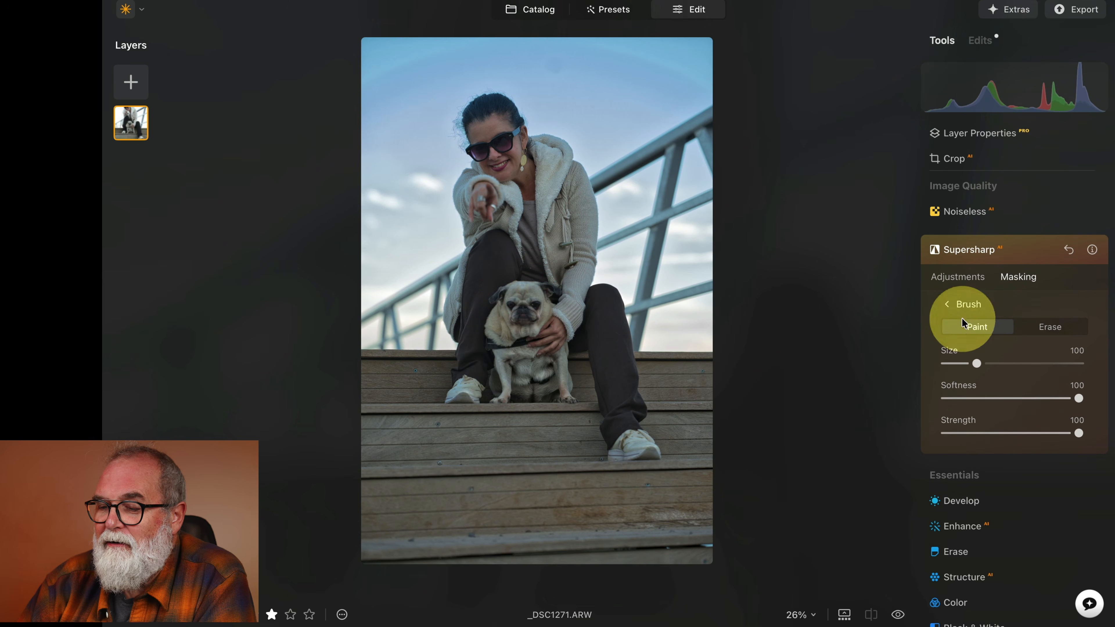
click(968, 277)
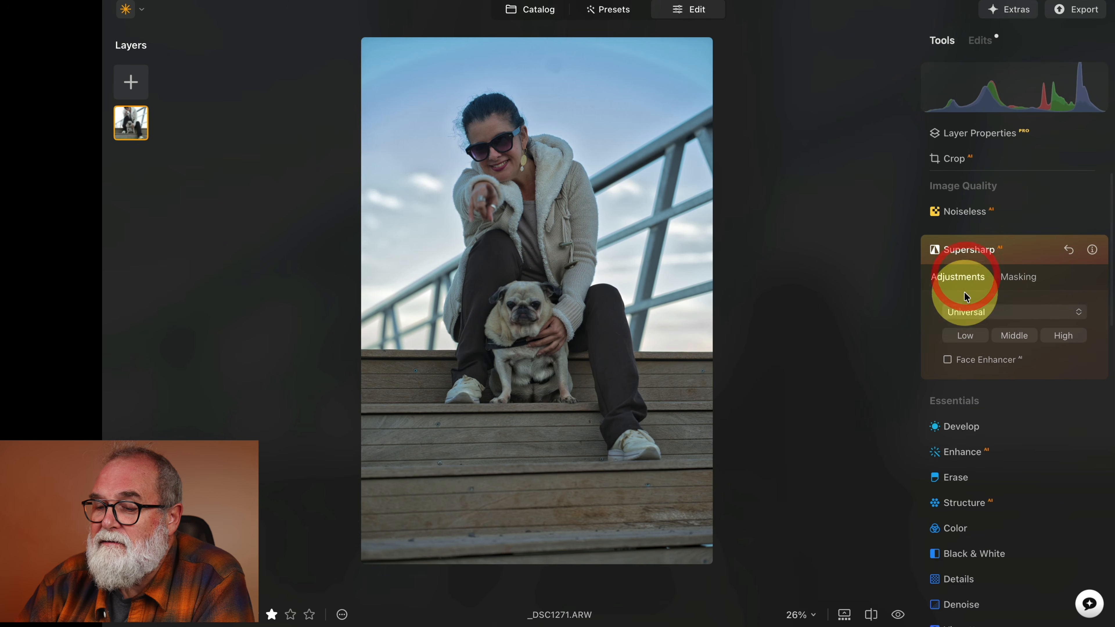
Apply Supersharp at the Low setting and zoom in on the pug to check the sharpening.
click(966, 336)
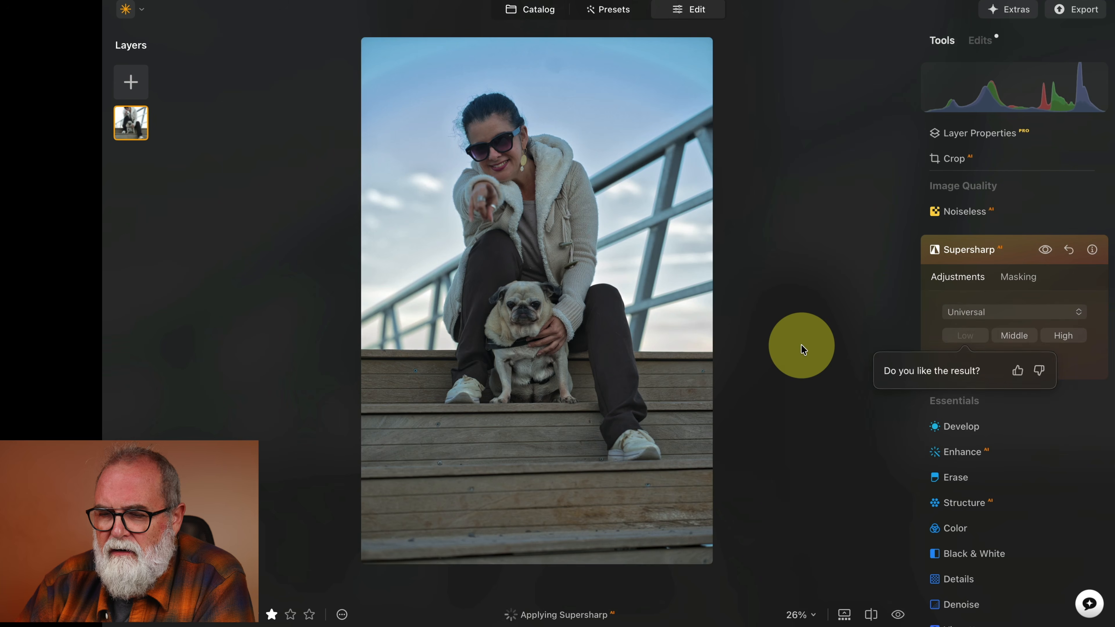
click(531, 311)
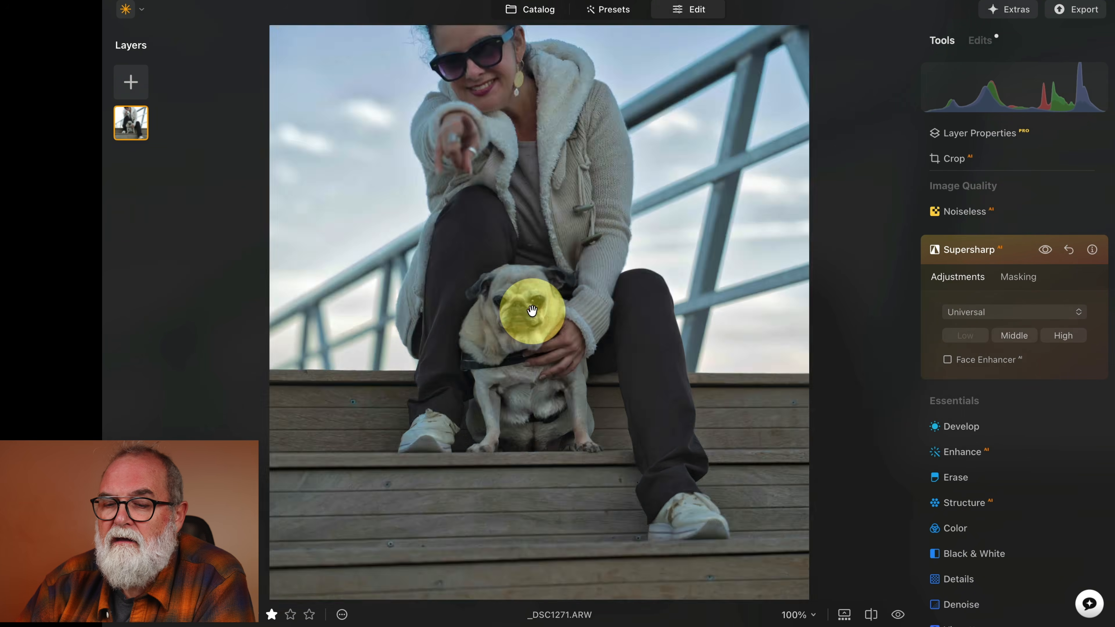
drag(558, 377, 553, 273)
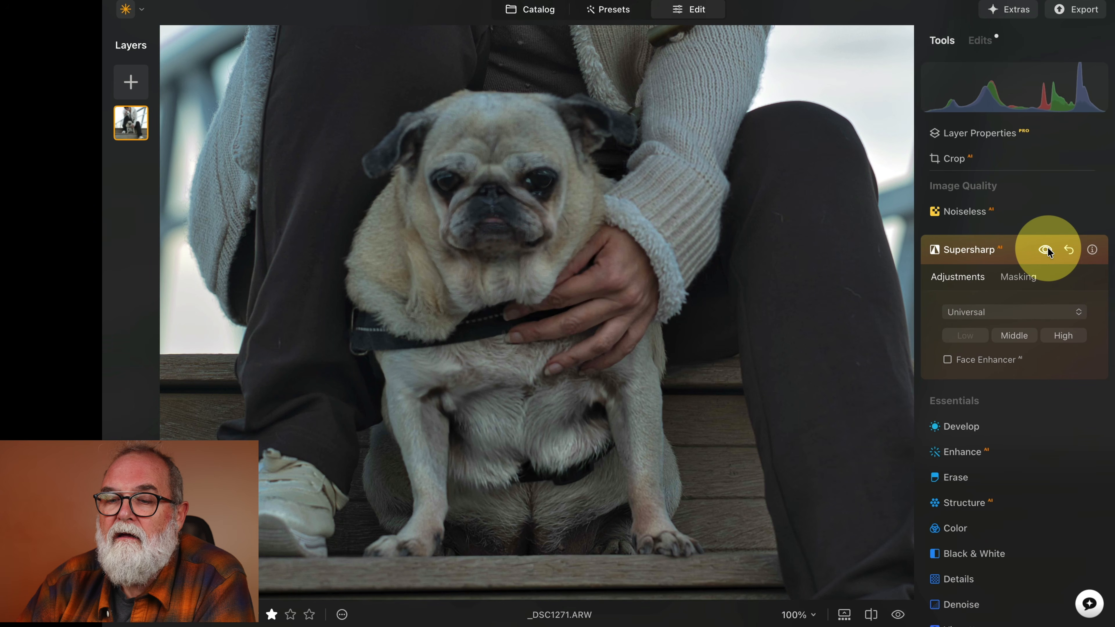
click(520, 299)
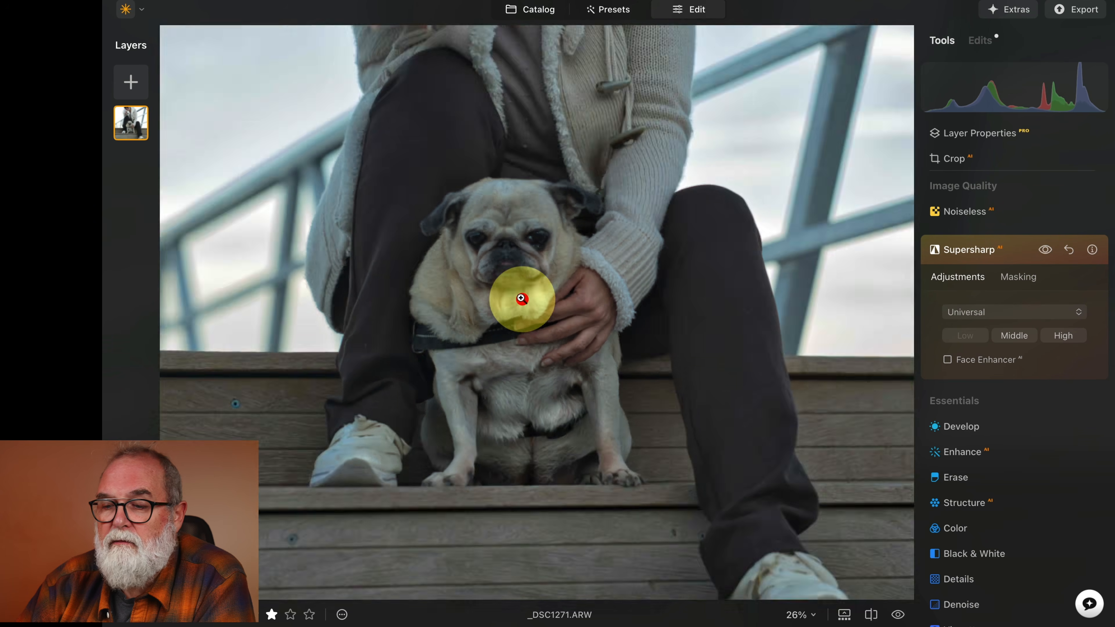
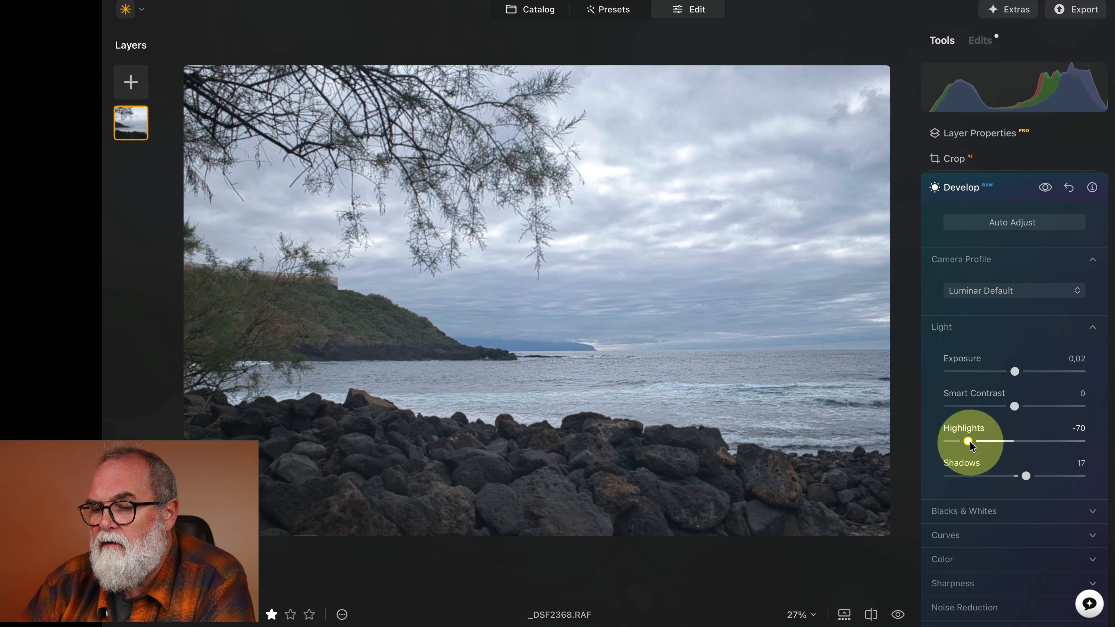
Lower the Develop Exposure to -0.33.
drag(1015, 371, 1012, 372)
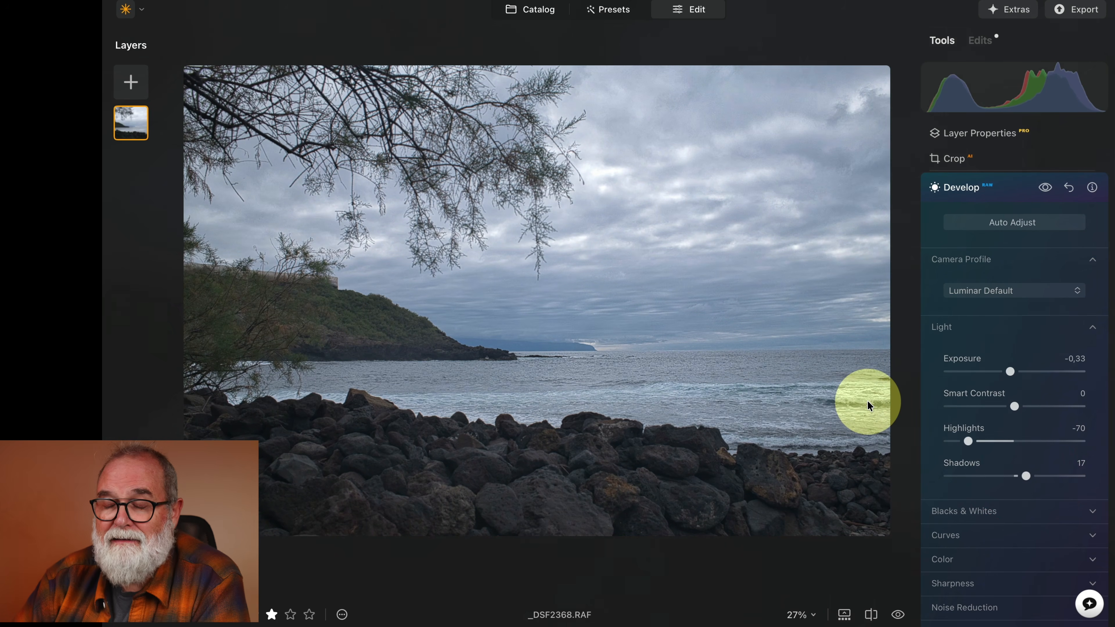
scroll(1043, 362, down, 6)
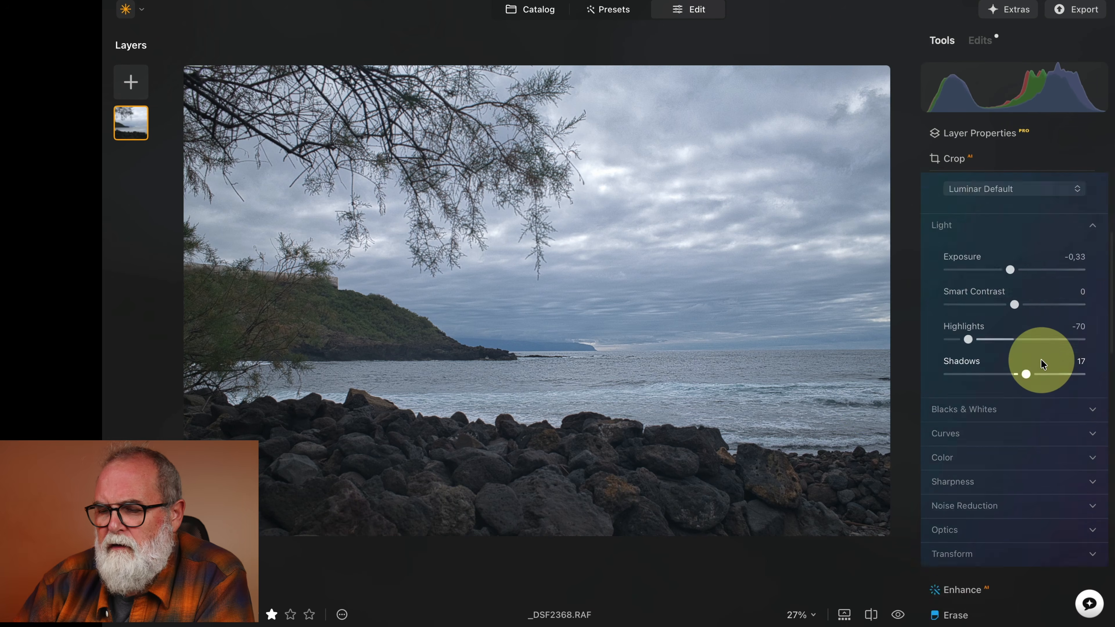
scroll(1045, 363, down, 4)
scroll(1044, 363, up, 4)
scroll(1043, 363, up, 6)
scroll(1020, 346, down, 3)
scroll(1020, 341, down, 4)
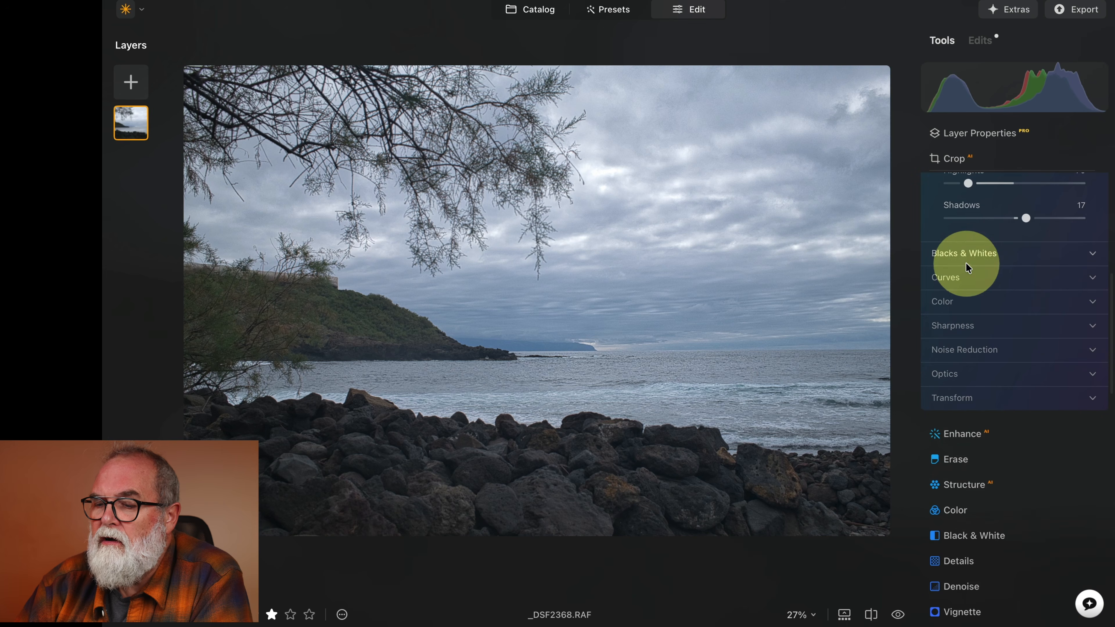
Open the Enhance tool and set Accent to 35 and Sky Enhancer to 29.
click(962, 434)
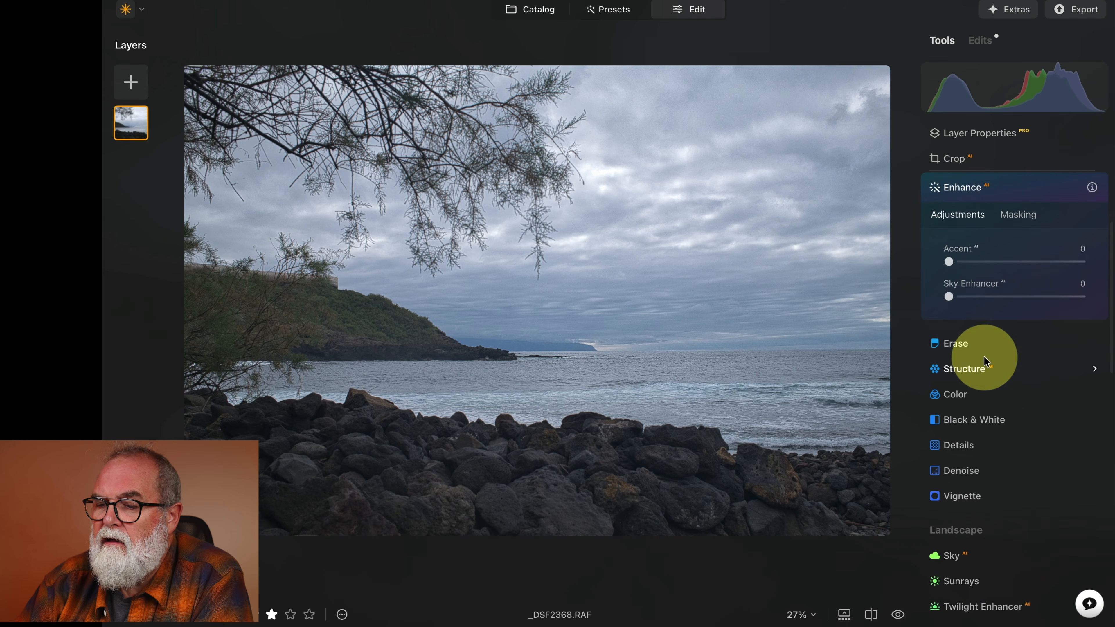
drag(949, 262, 997, 265)
drag(948, 296, 987, 299)
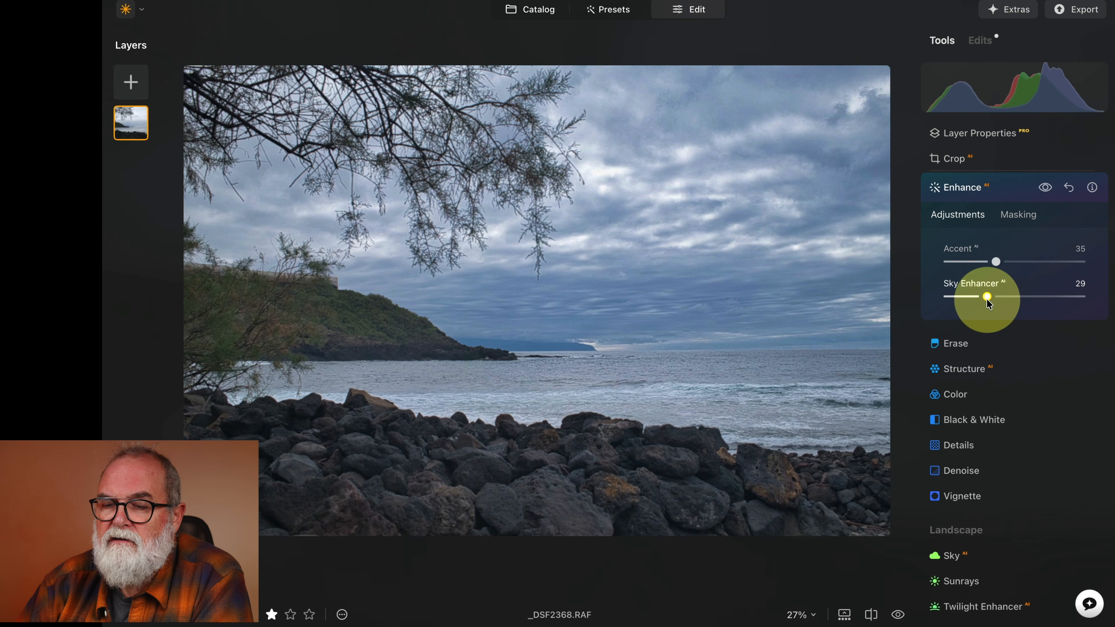
Open the Sky tool and replace the sky with the first Dramatic Sunset sky.
scroll(1019, 386, down, 2)
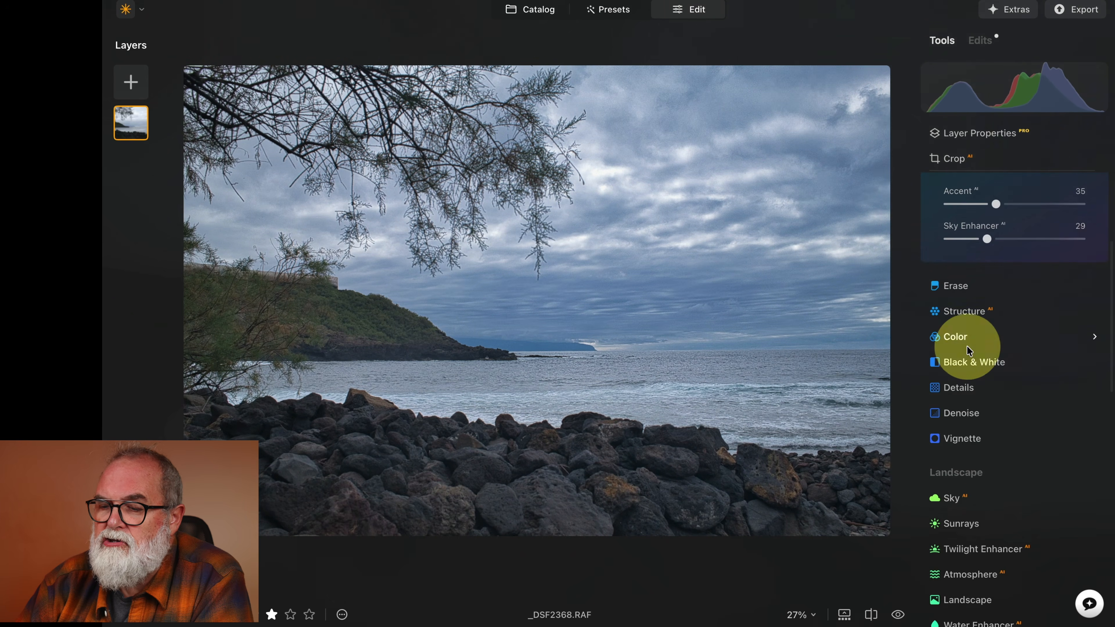
scroll(962, 374, down, 5)
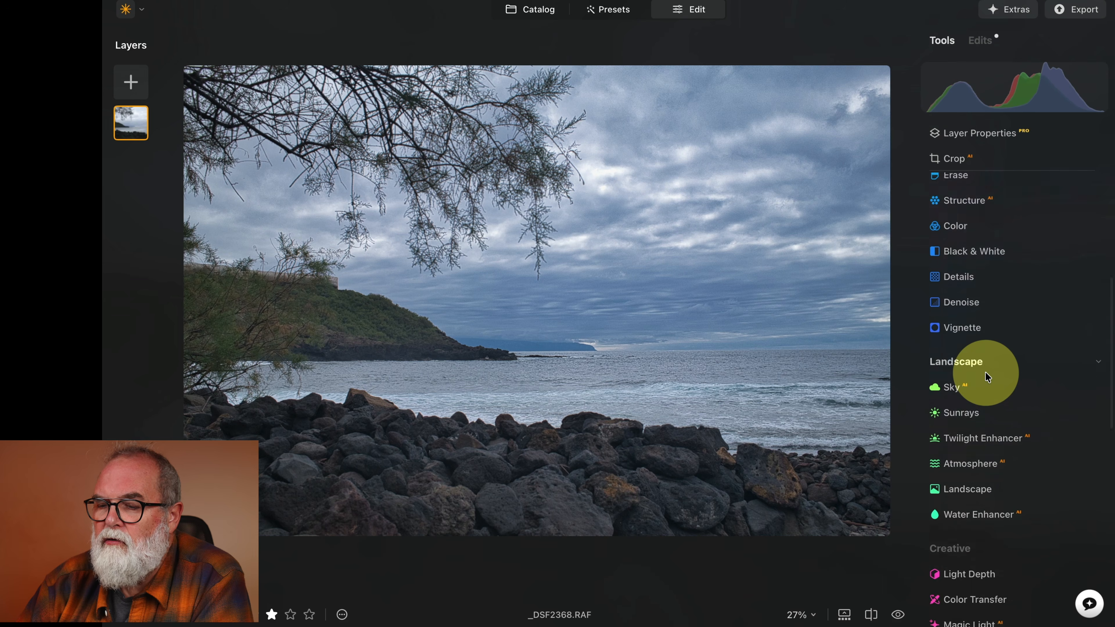
click(956, 346)
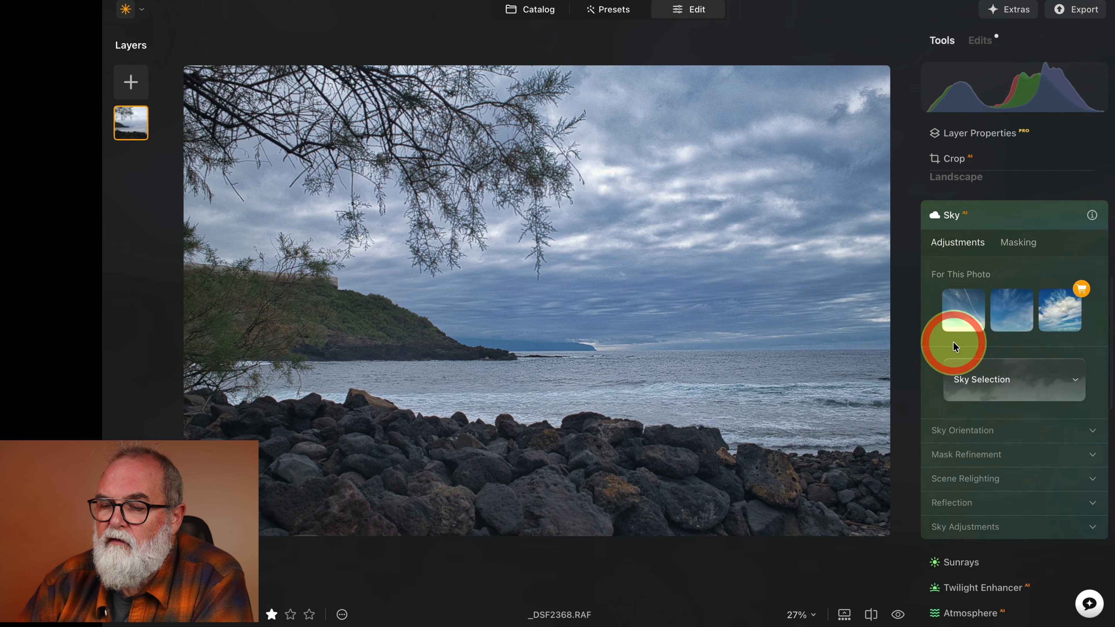
scroll(1001, 352, down, 2)
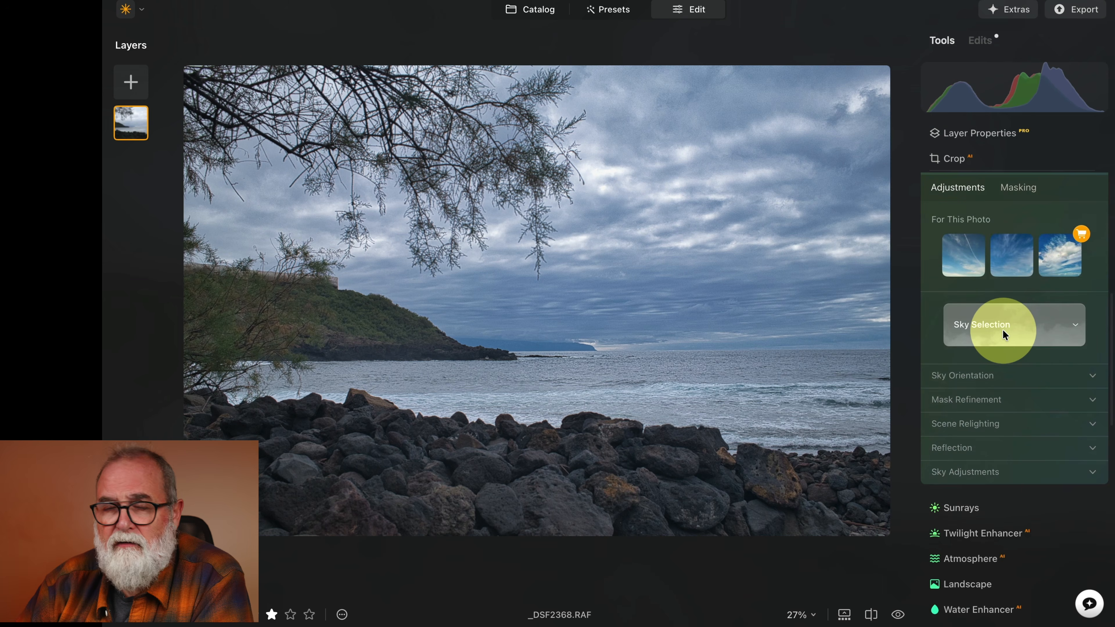
click(1076, 327)
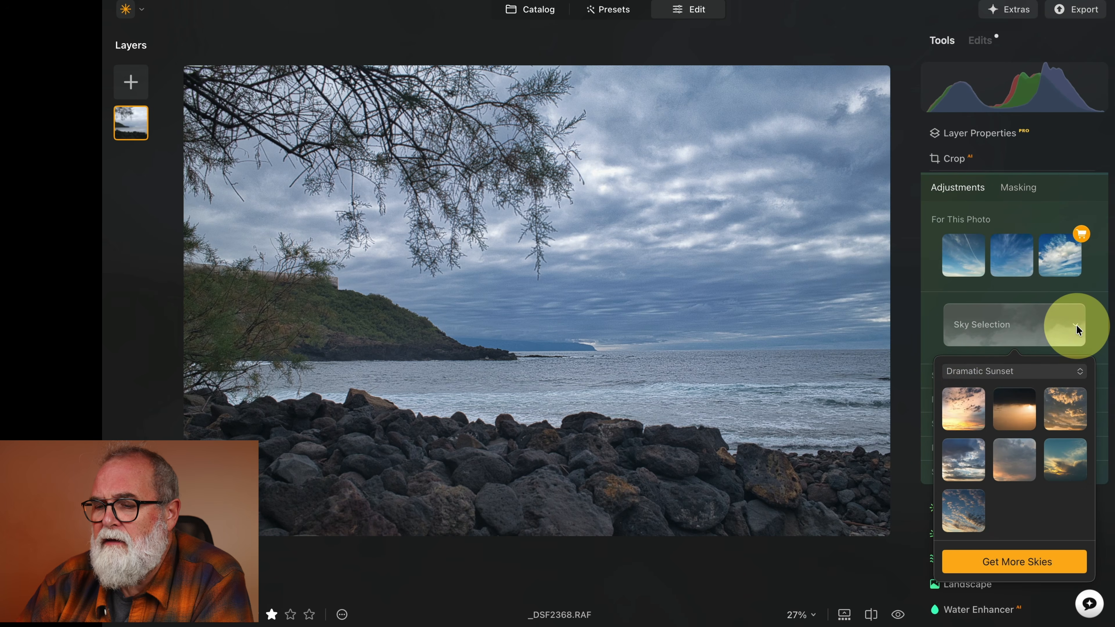
click(963, 401)
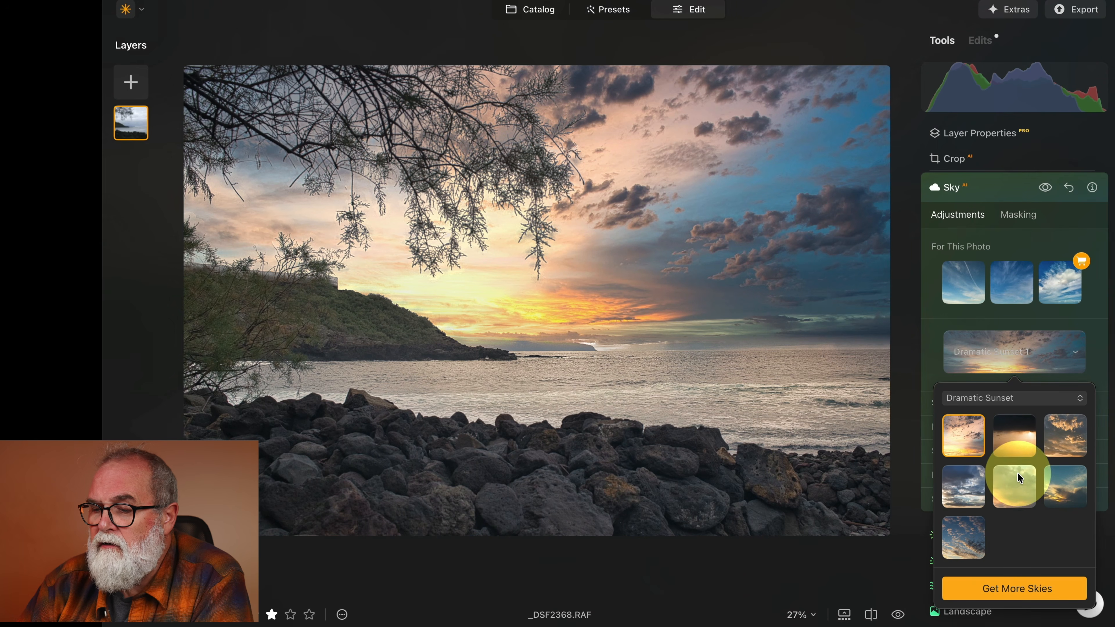
scroll(1104, 447, down, 5)
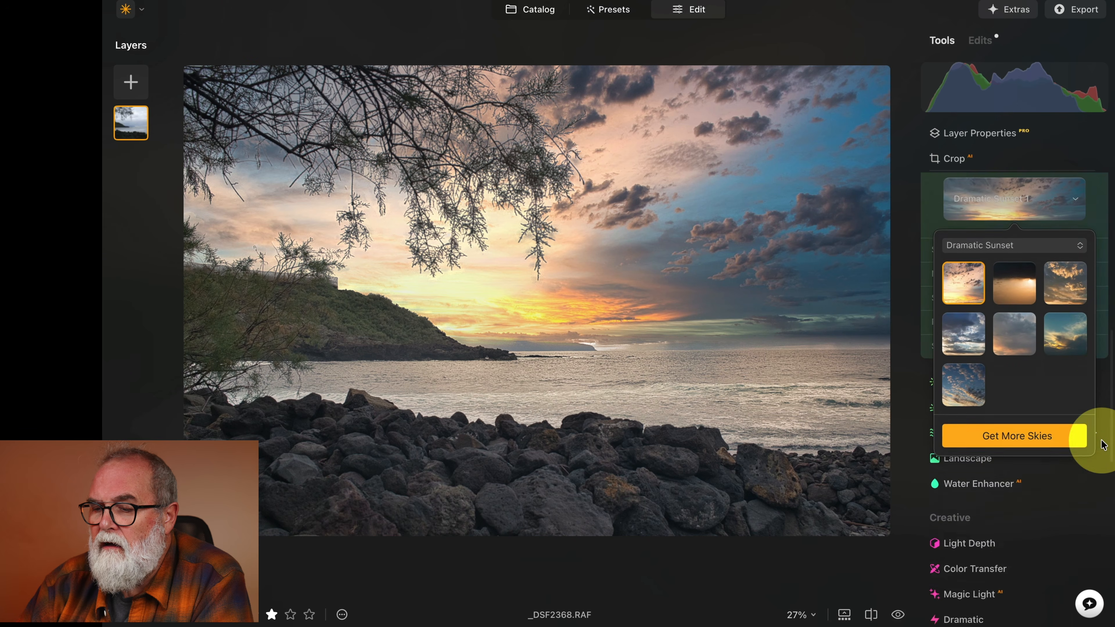
click(1098, 181)
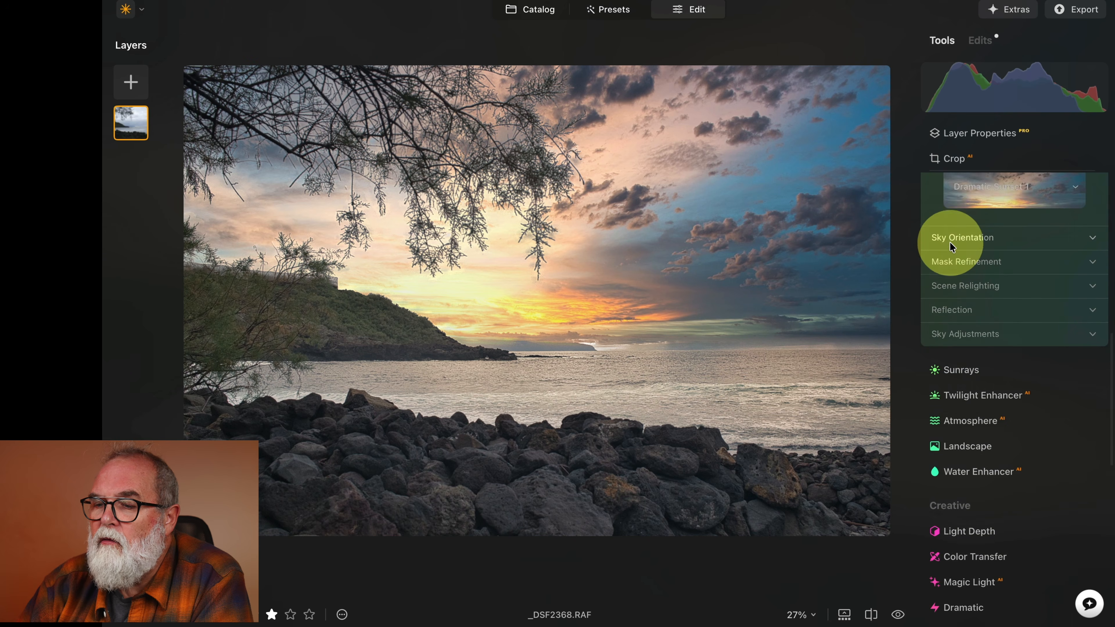
Under Sky Orientation, set Horizon Position to -2, Vertical Position to -13 and Horizontal Position to 14.
click(950, 239)
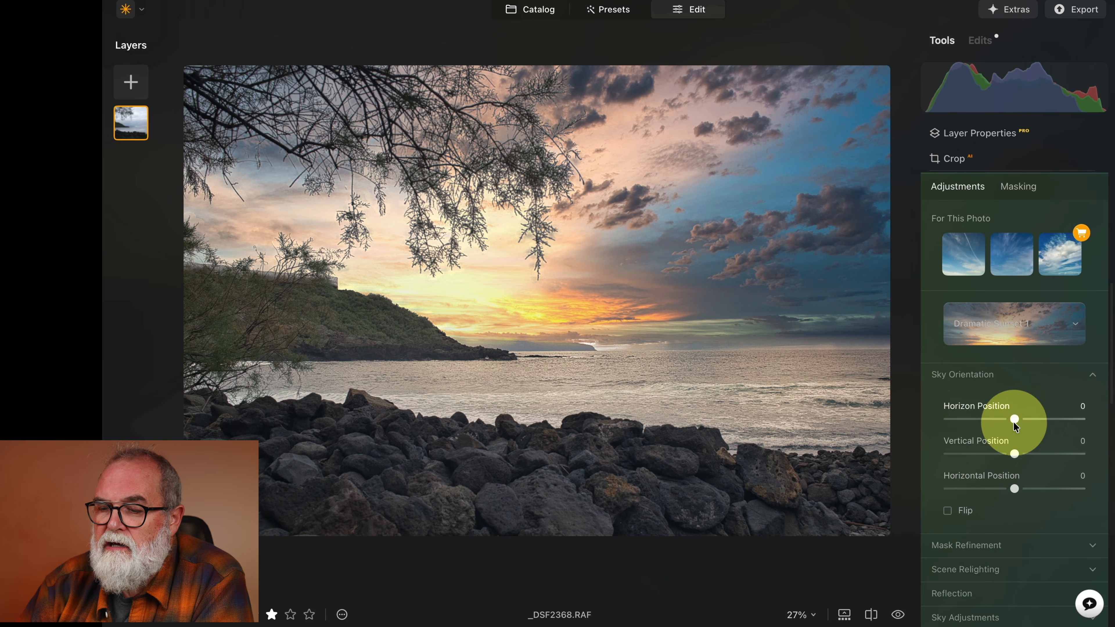
mouse_move(1014, 420)
mouse_down()
mouse_move(1037, 419)
mouse_move(996, 418)
mouse_move(1015, 420)
mouse_move(1005, 440)
mouse_up()
scroll(1014, 422, down, 1)
click(1013, 438)
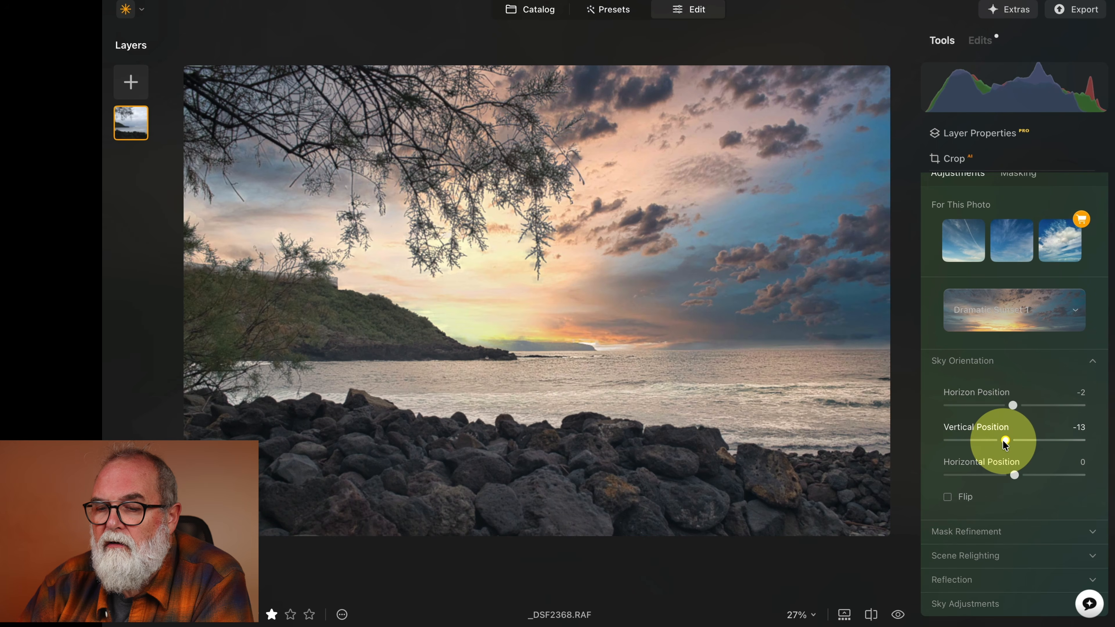
scroll(1006, 448, down, 1)
scroll(1013, 471, up, 1)
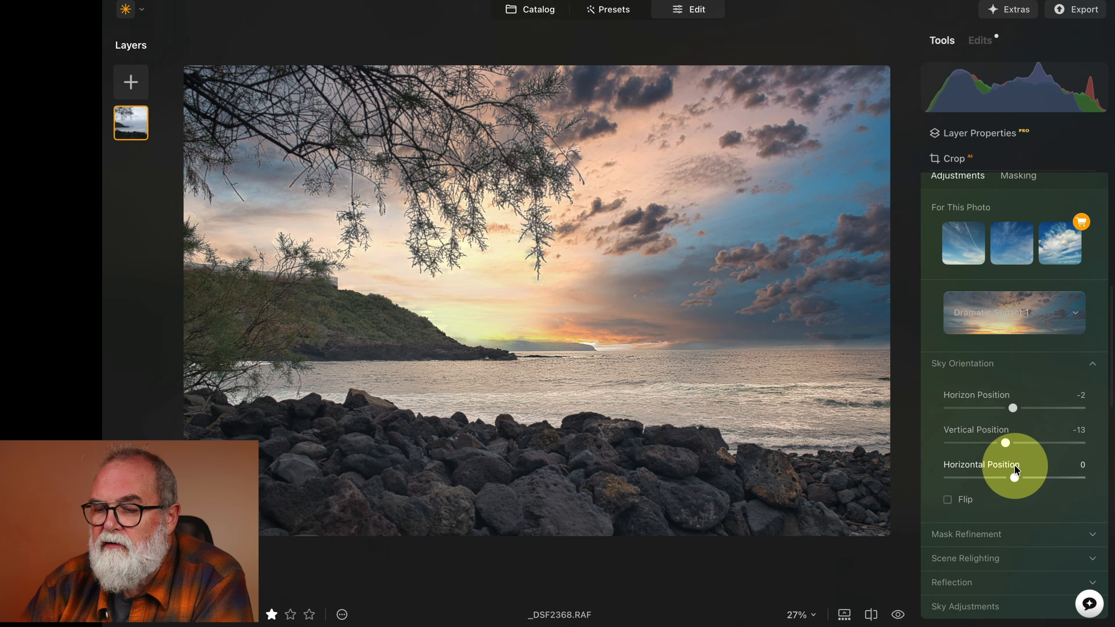
mouse_move(1015, 475)
mouse_down()
mouse_move(1043, 473)
mouse_move(1027, 476)
mouse_up()
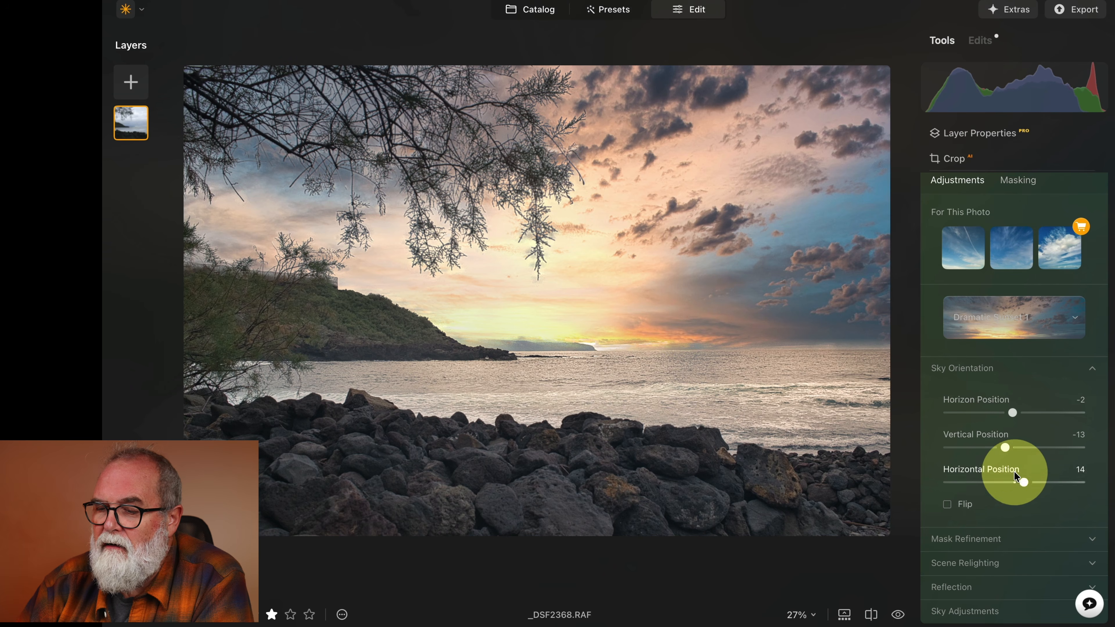
Expand Scene Relighting and set Relight Strength to 30.
scroll(1010, 476, down, 3)
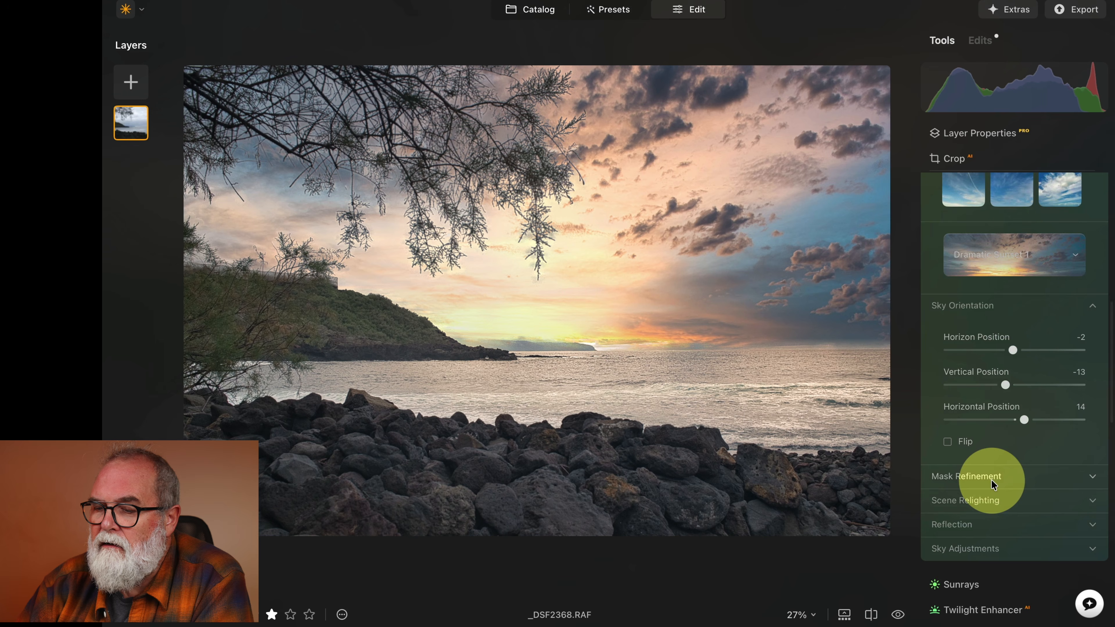
scroll(991, 487, down, 2)
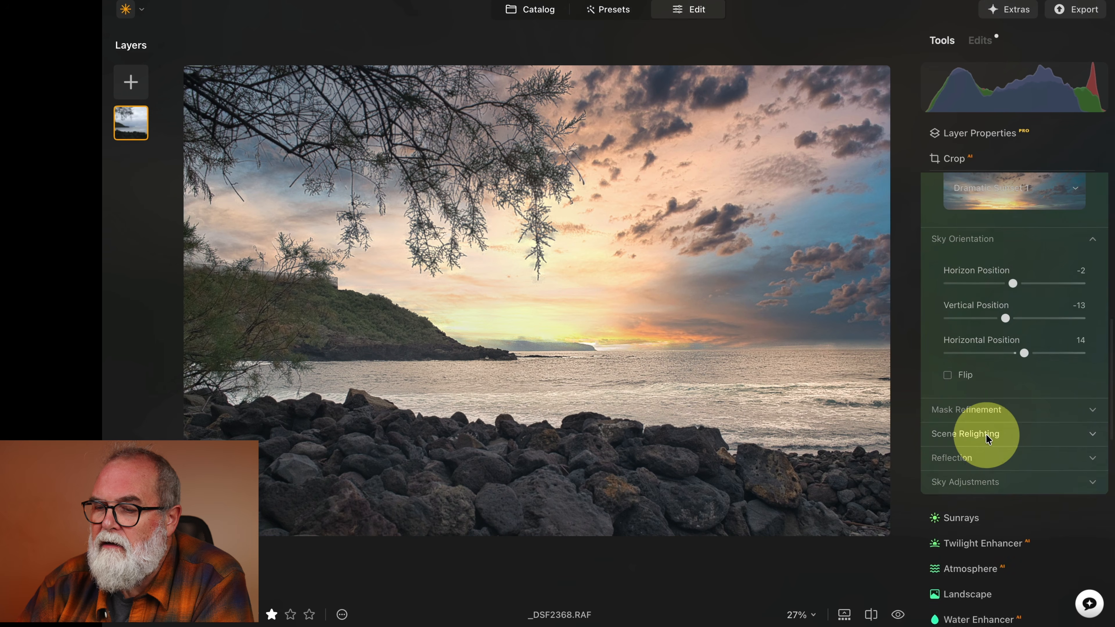
click(987, 432)
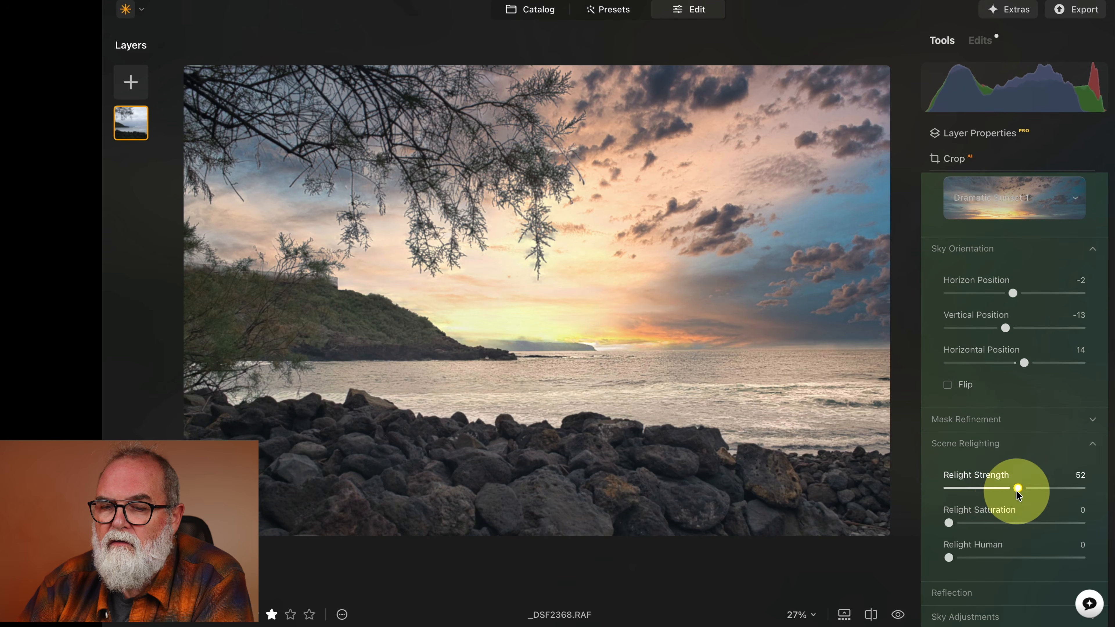
click(986, 489)
Open Twilight Enhancer, choose the Golden preset and set its Amount to 24.
scroll(997, 495, down, 5)
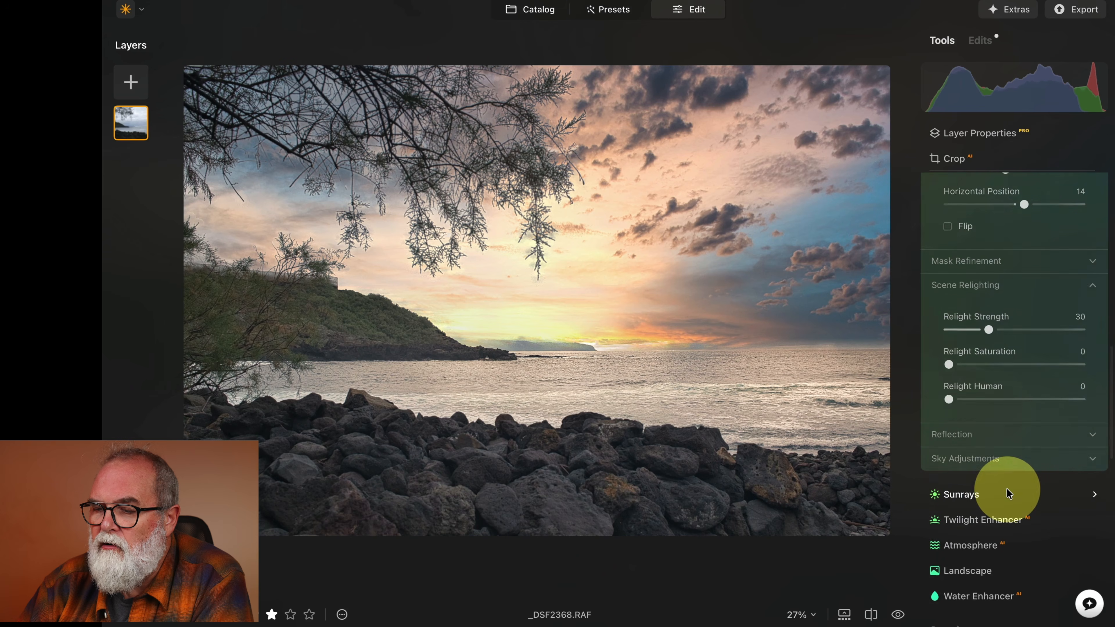
scroll(1005, 494, down, 3)
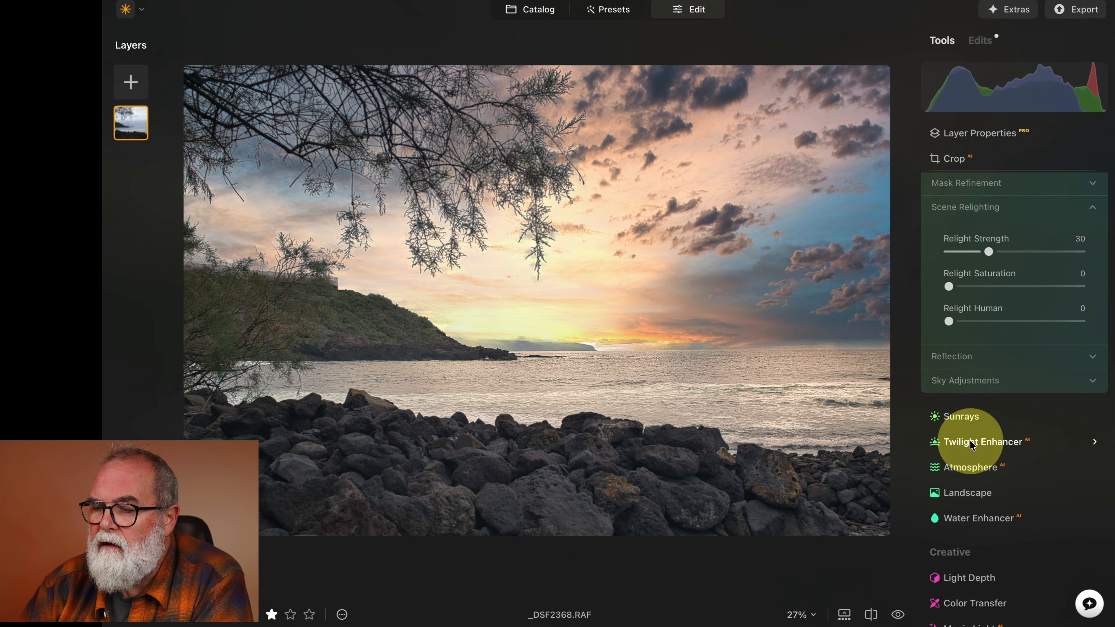
click(983, 443)
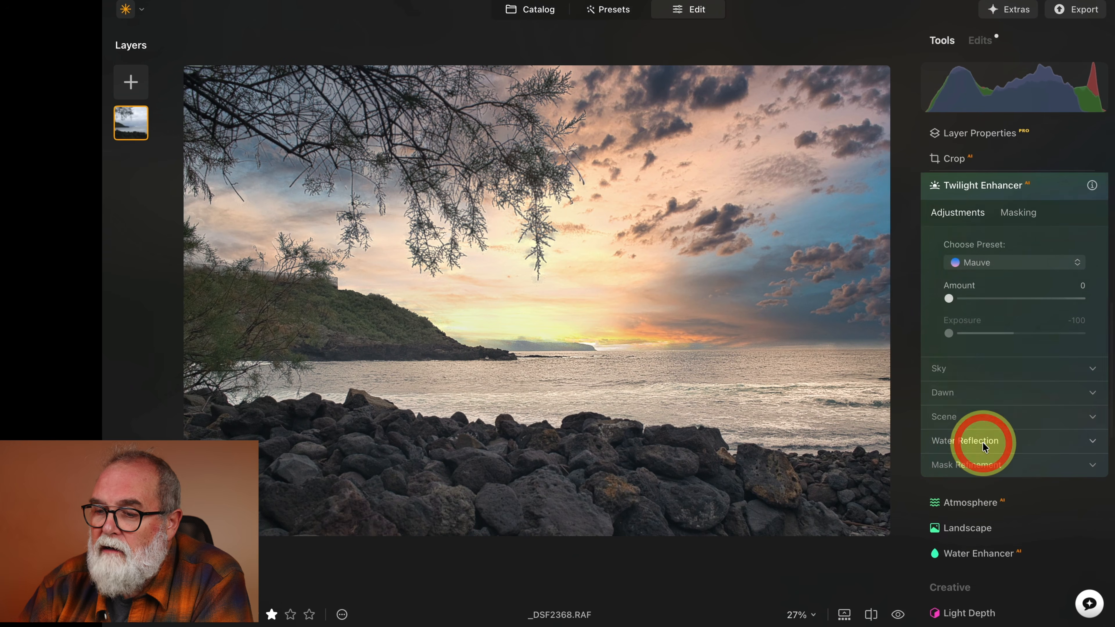
click(967, 264)
click(989, 286)
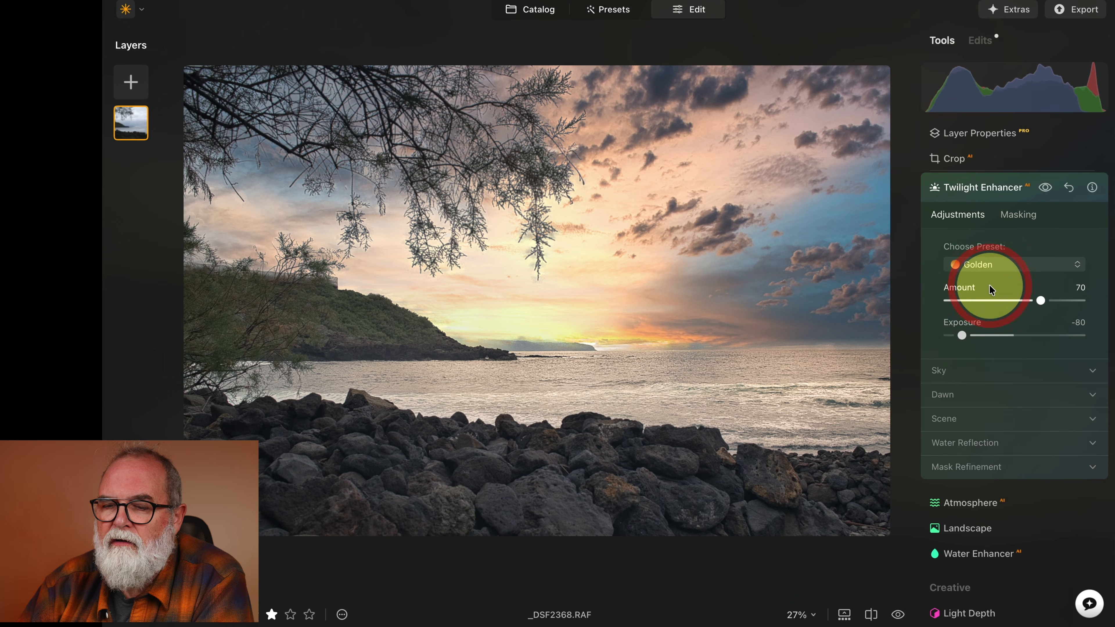
drag(1041, 300, 981, 306)
Expand the Twilight Enhancer Sky section to review its Temperature and Tint settings.
scroll(988, 355, down, 3)
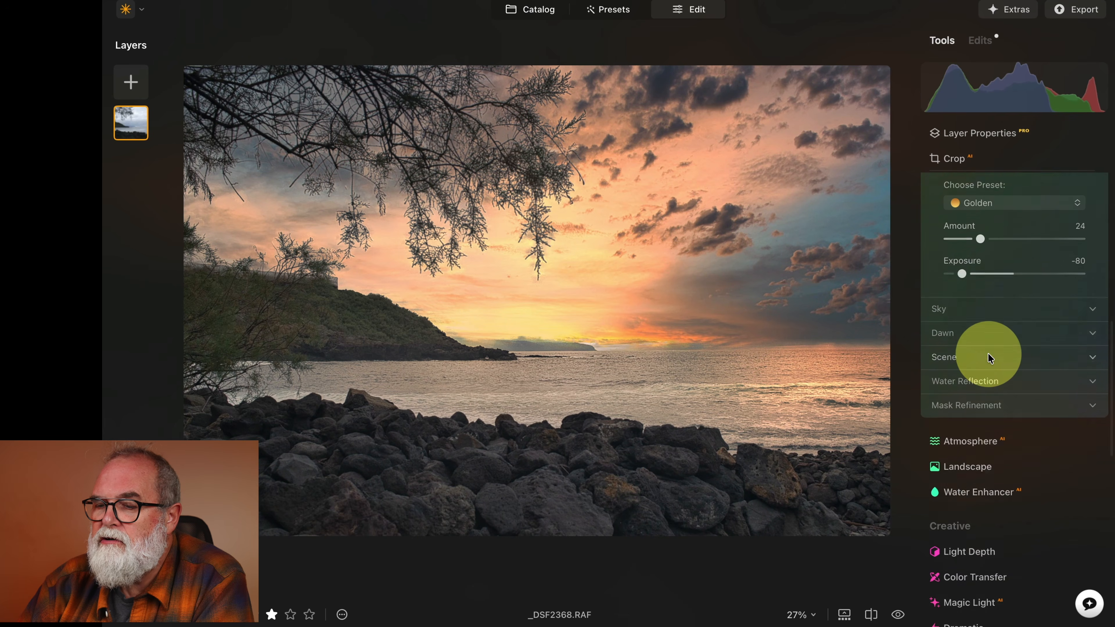
click(937, 275)
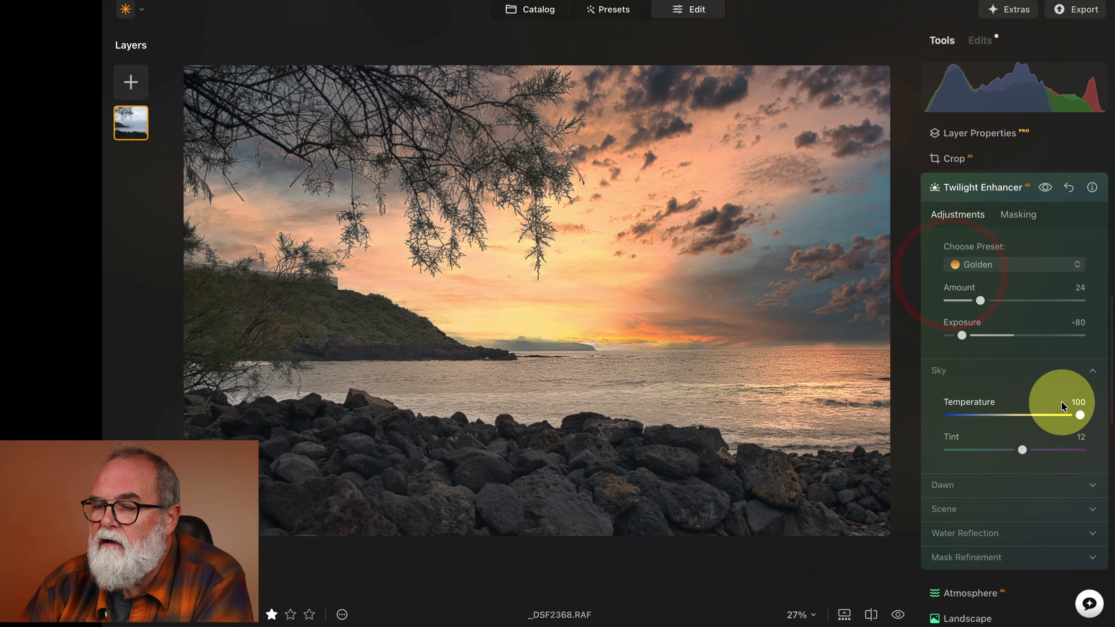
scroll(1010, 428, down, 6)
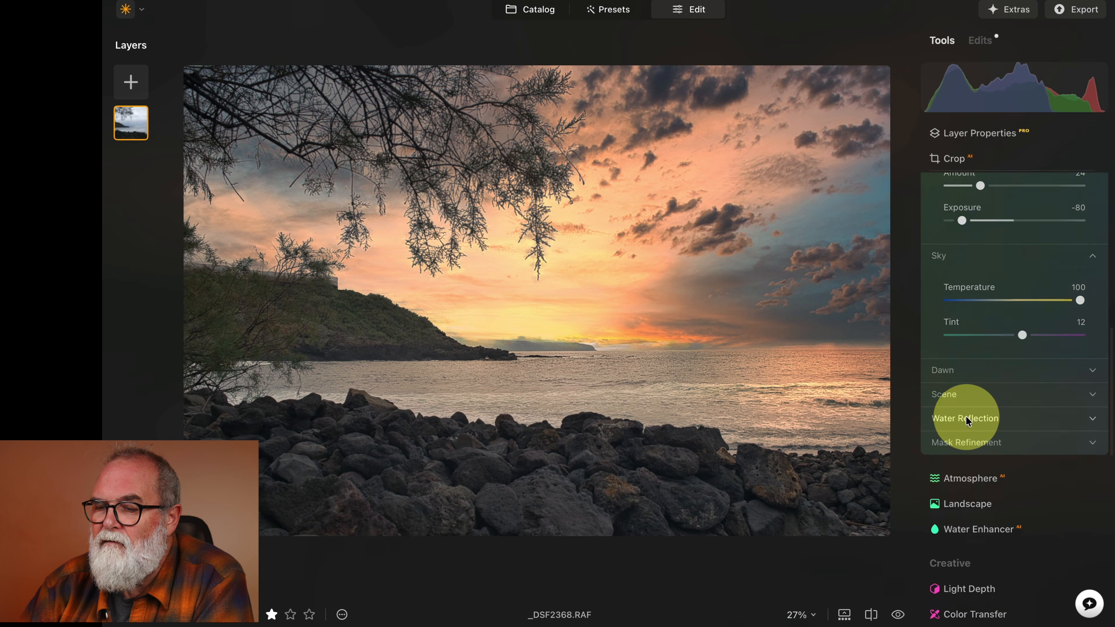
Open the Atmosphere tool and inspect its Fog Amount setting.
click(973, 398)
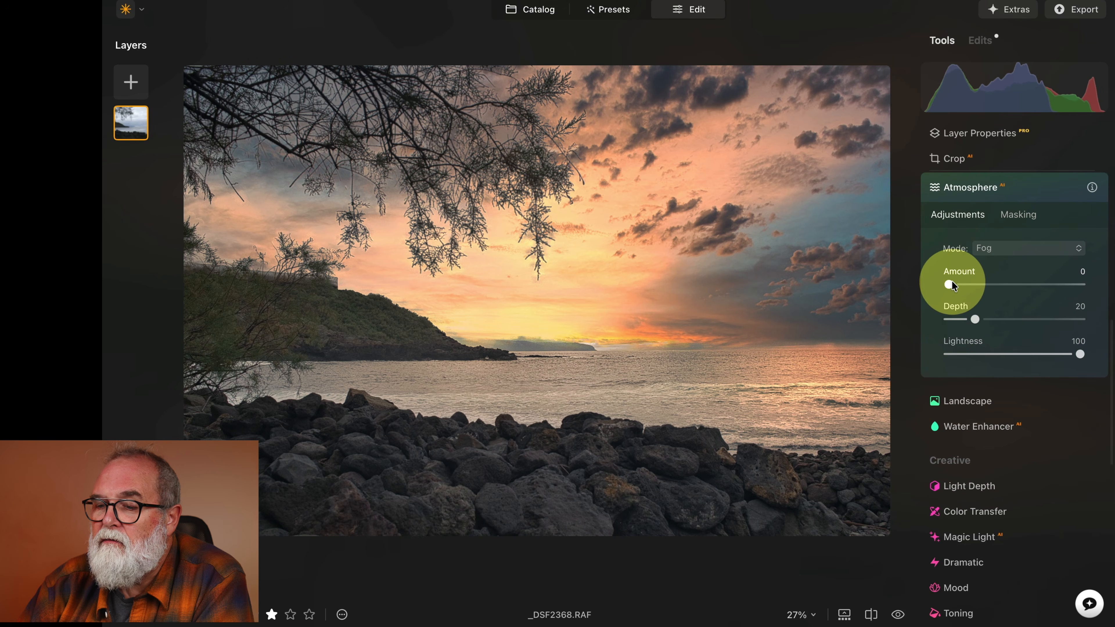
mouse_move(948, 284)
mouse_down()
mouse_move(998, 284)
mouse_move(934, 286)
mouse_up()
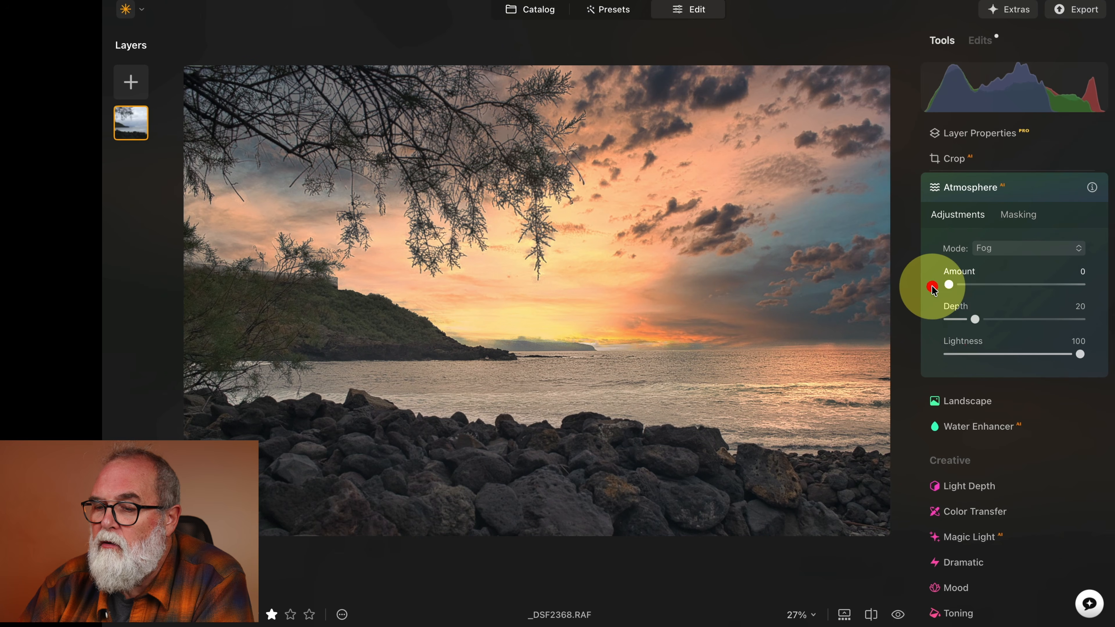
Open the Landscape tool and set Golden Hour to 37.
click(960, 402)
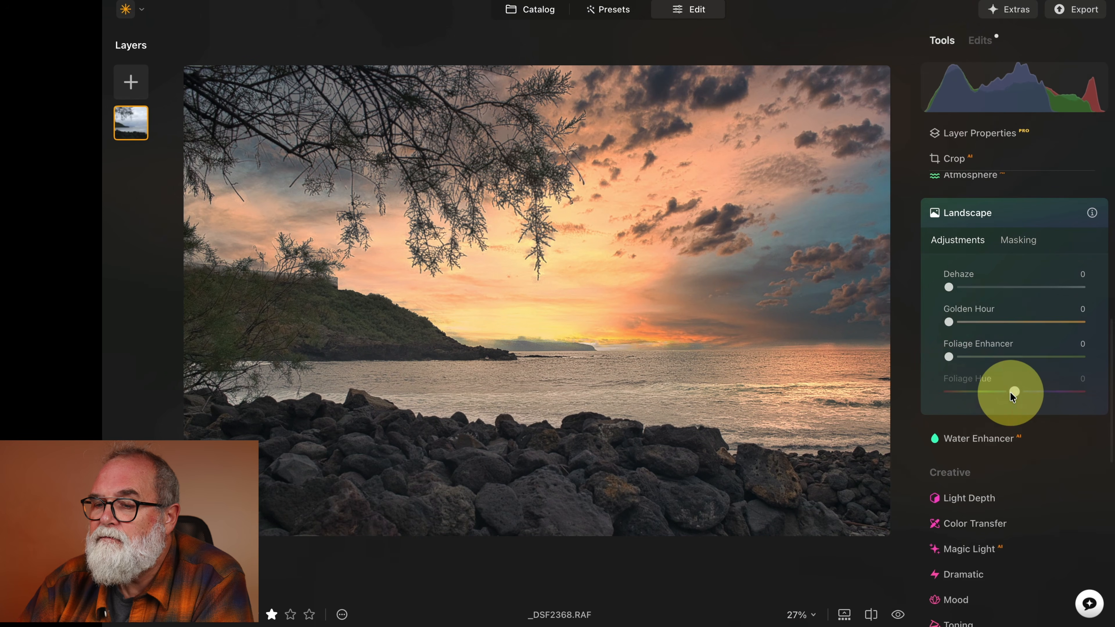
drag(949, 322, 998, 320)
scroll(953, 353, down, 2)
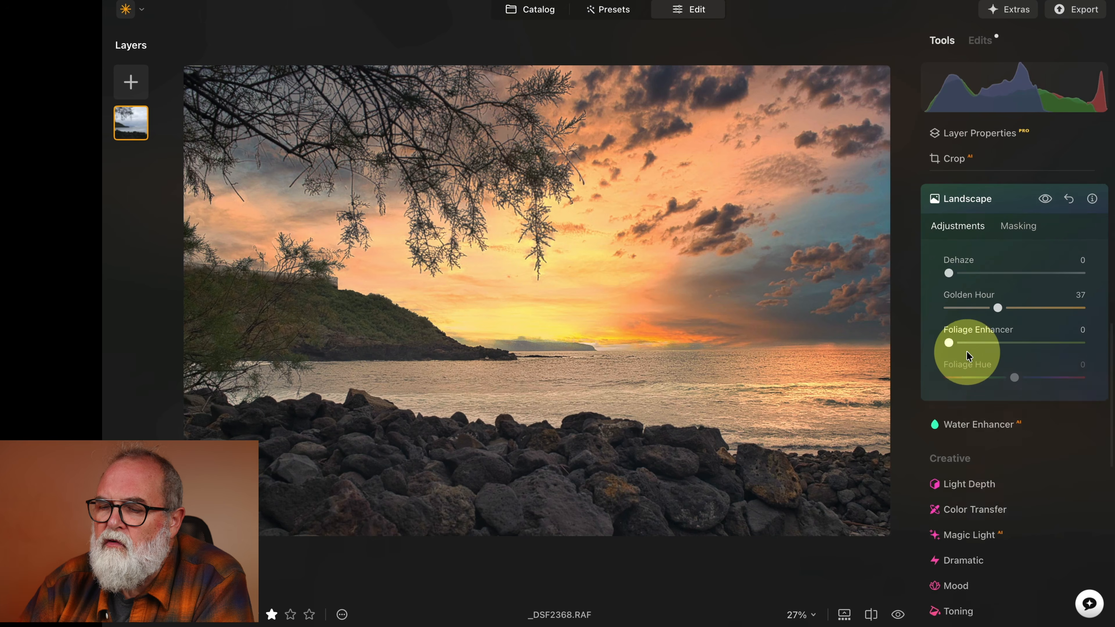
drag(949, 332, 882, 332)
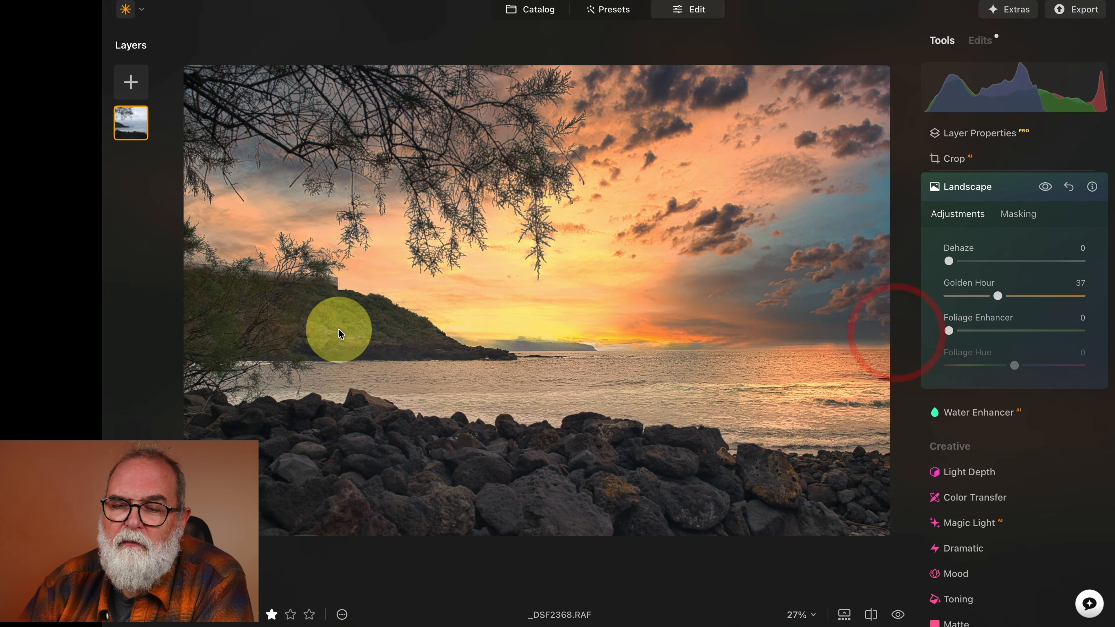
Open Water Enhancer and adjust its sliders, setting Amount to 44 and Contrast to 16.
scroll(970, 409, down, 3)
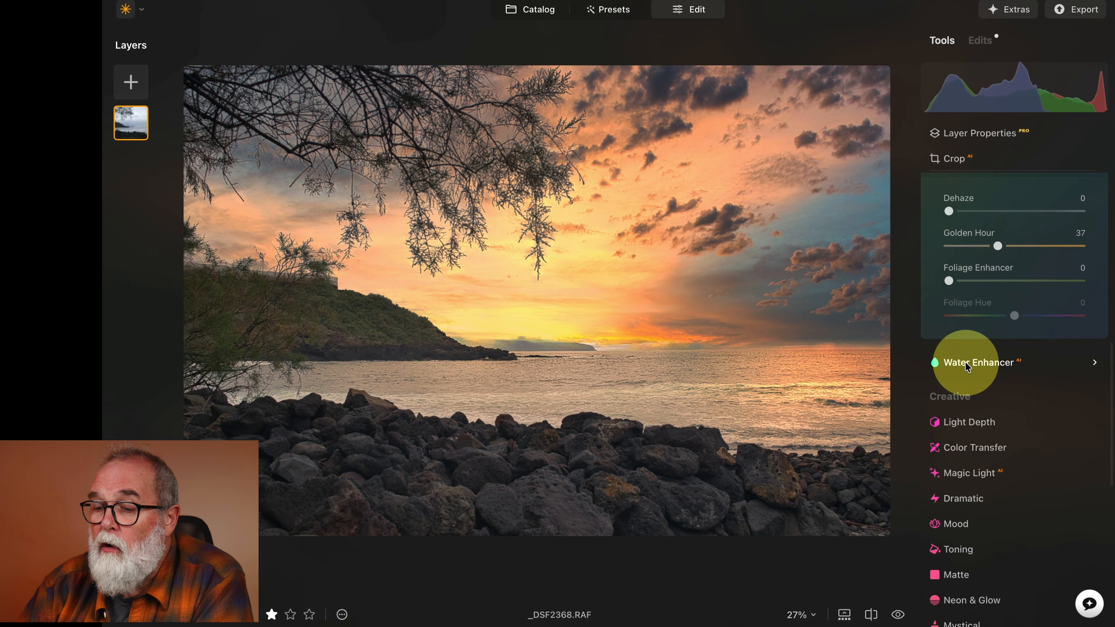
click(968, 363)
drag(948, 236, 1012, 276)
drag(949, 304, 987, 371)
drag(1028, 408, 1026, 410)
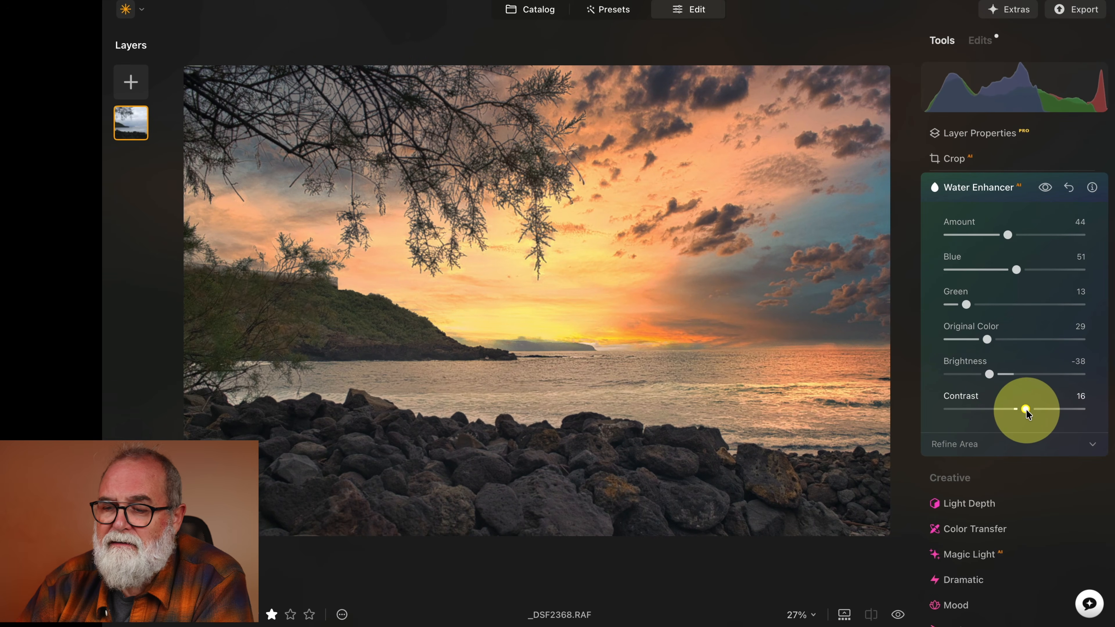
scroll(993, 390, down, 5)
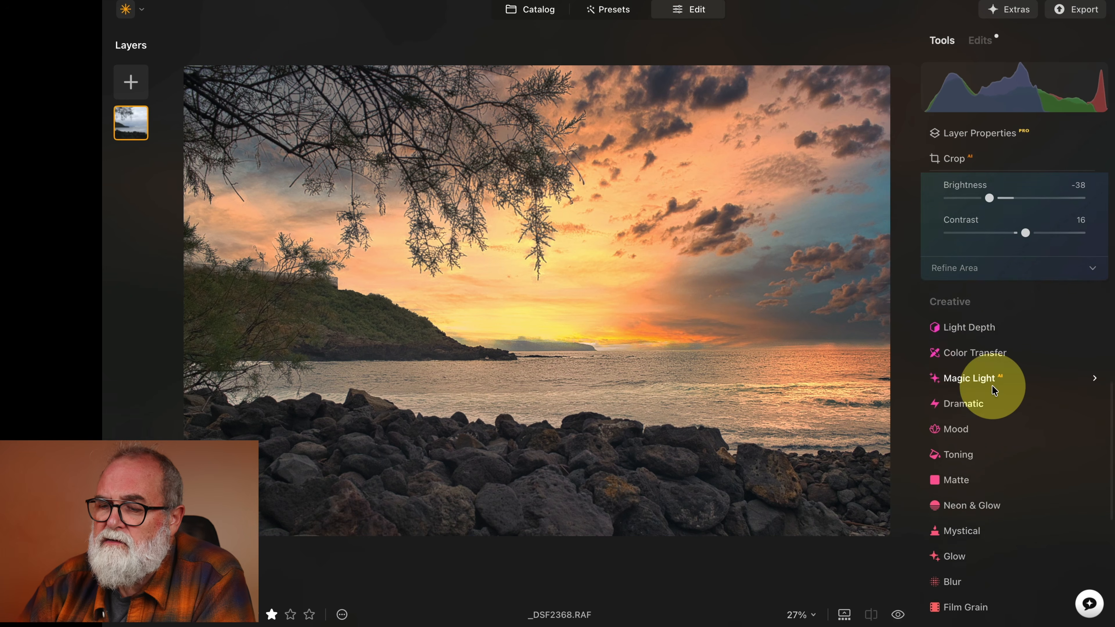
Toggle the before/after view to compare the edited seascape with the original.
scroll(994, 390, down, 1)
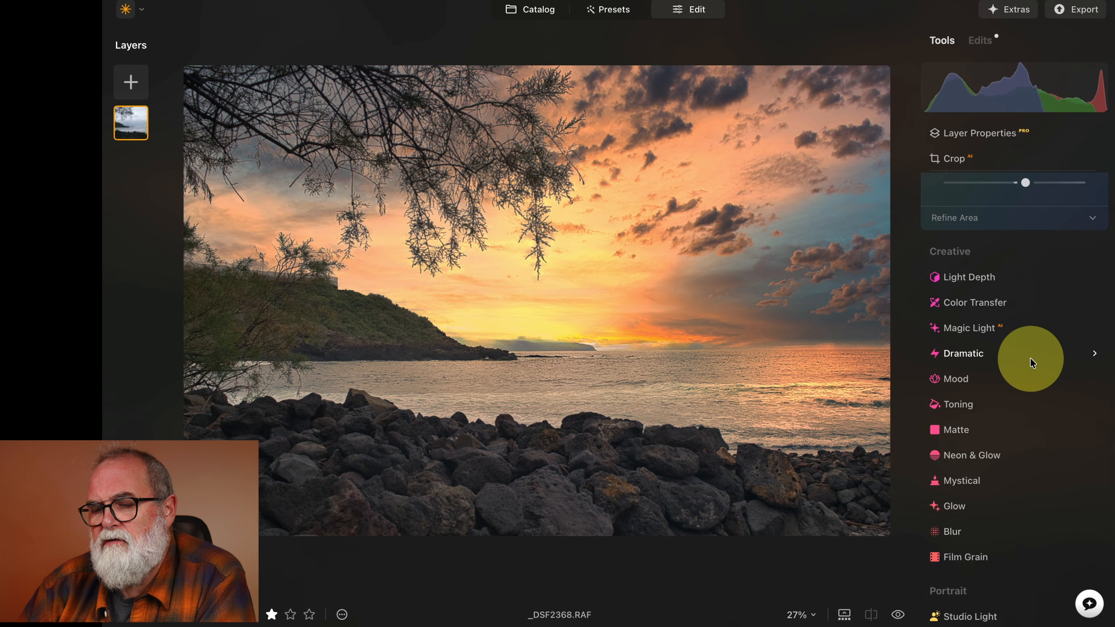
click(899, 615)
click(898, 615)
click(898, 615)
click(899, 615)
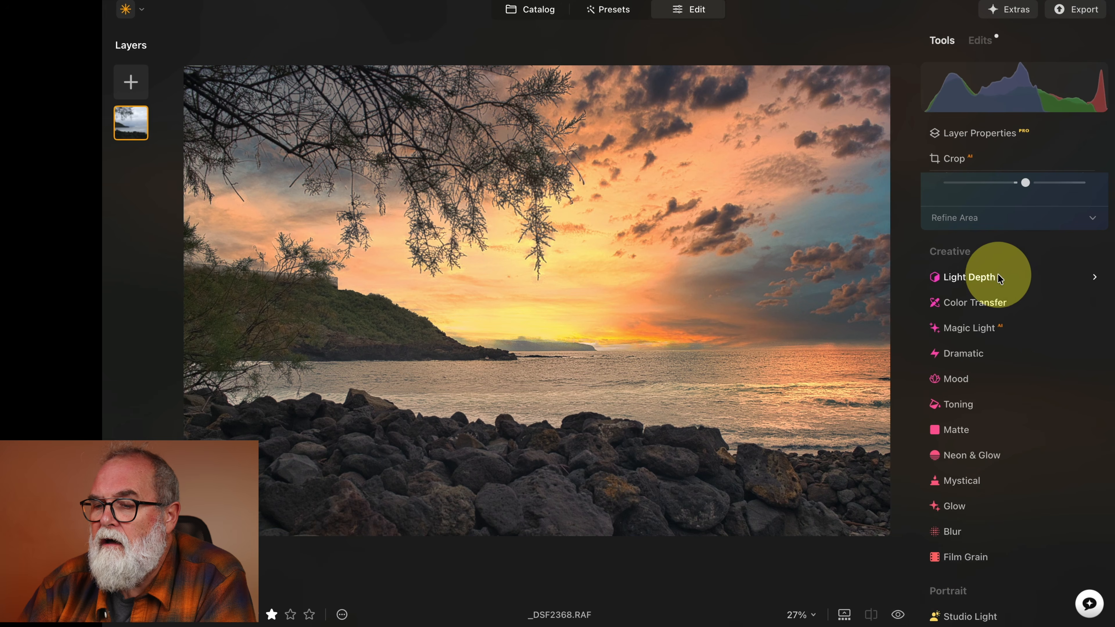
Open Light Depth, set Amount to 39, position the light point, and set Softness to 34 and Warmth to 43.
click(993, 281)
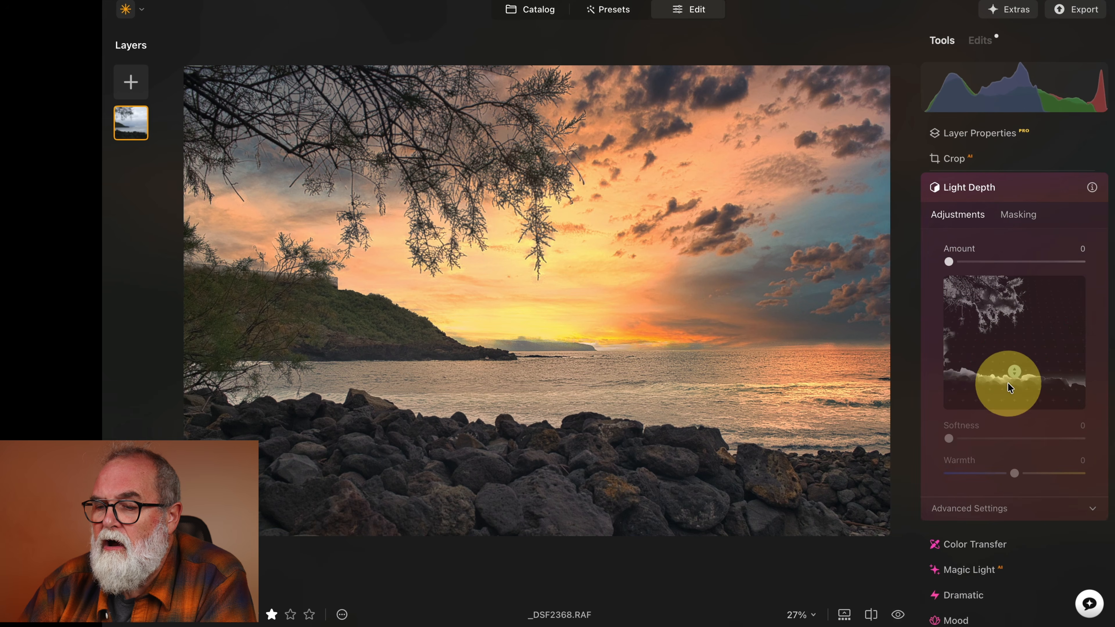
drag(949, 261, 1002, 261)
click(1014, 371)
mouse_move(1014, 370)
mouse_down()
mouse_move(1013, 316)
mouse_move(1015, 395)
mouse_move(1013, 353)
mouse_move(1016, 369)
mouse_up()
click(958, 426)
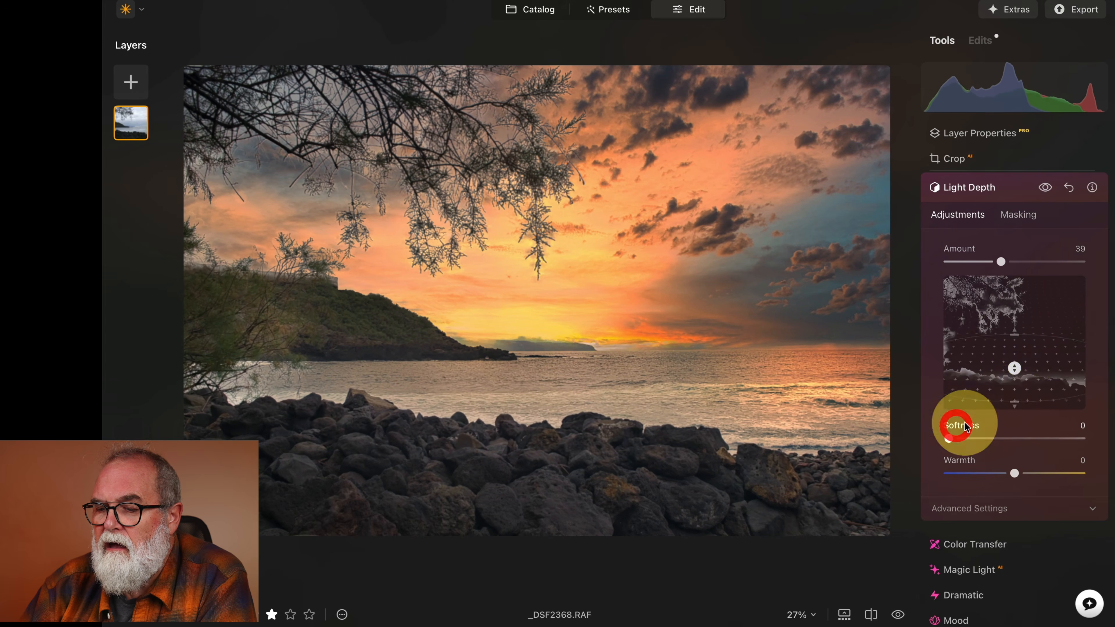
drag(950, 441, 1046, 472)
drag(1013, 379, 1015, 376)
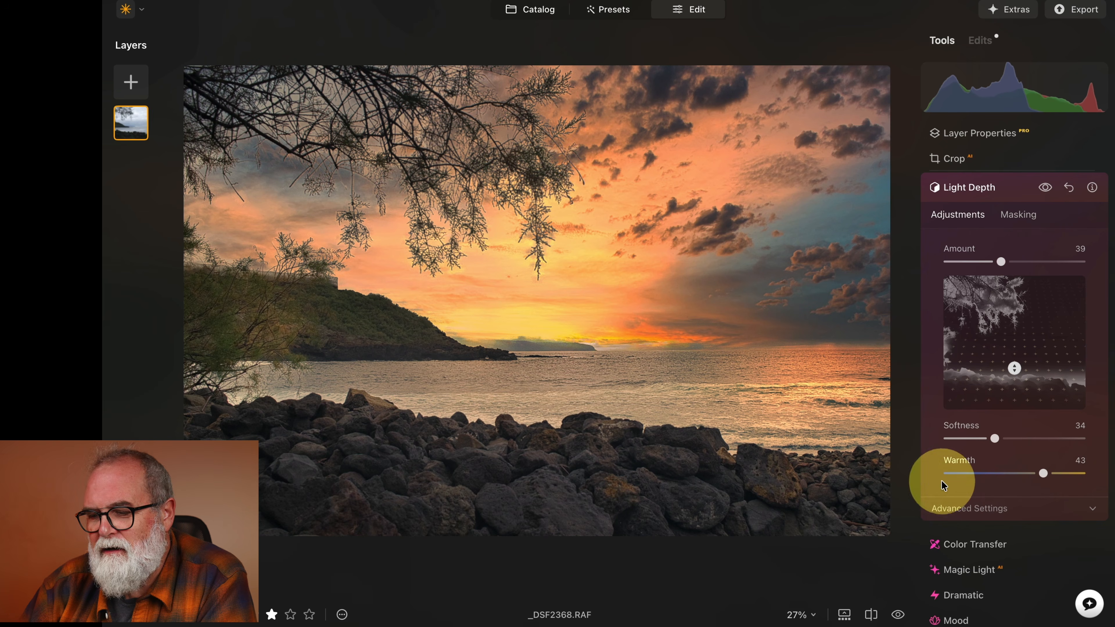
Open the Mystical tool and examine its Amount, Shadows and Smoothness sliders.
scroll(956, 501, down, 6)
scroll(997, 375, down, 2)
click(963, 385)
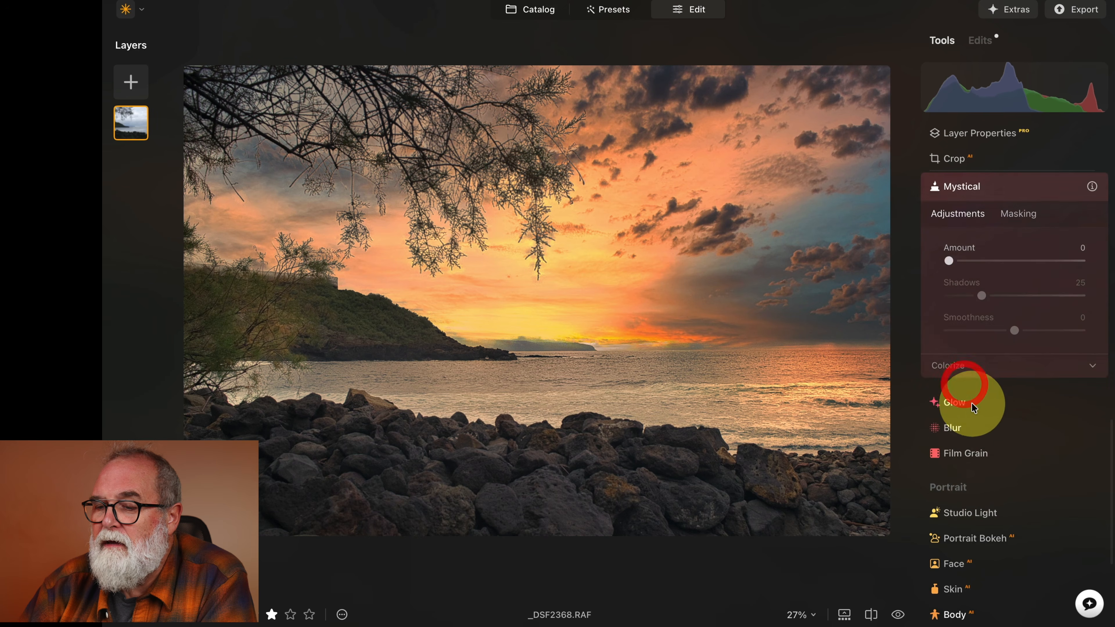
drag(950, 262, 797, 257)
scroll(962, 373, down, 2)
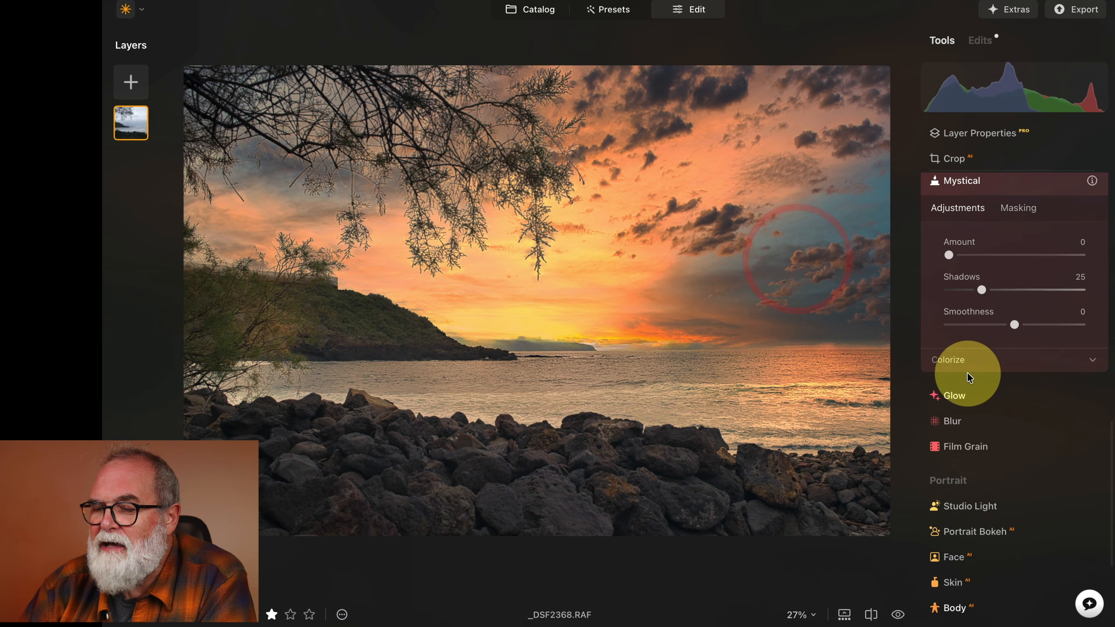
scroll(1020, 383, down, 3)
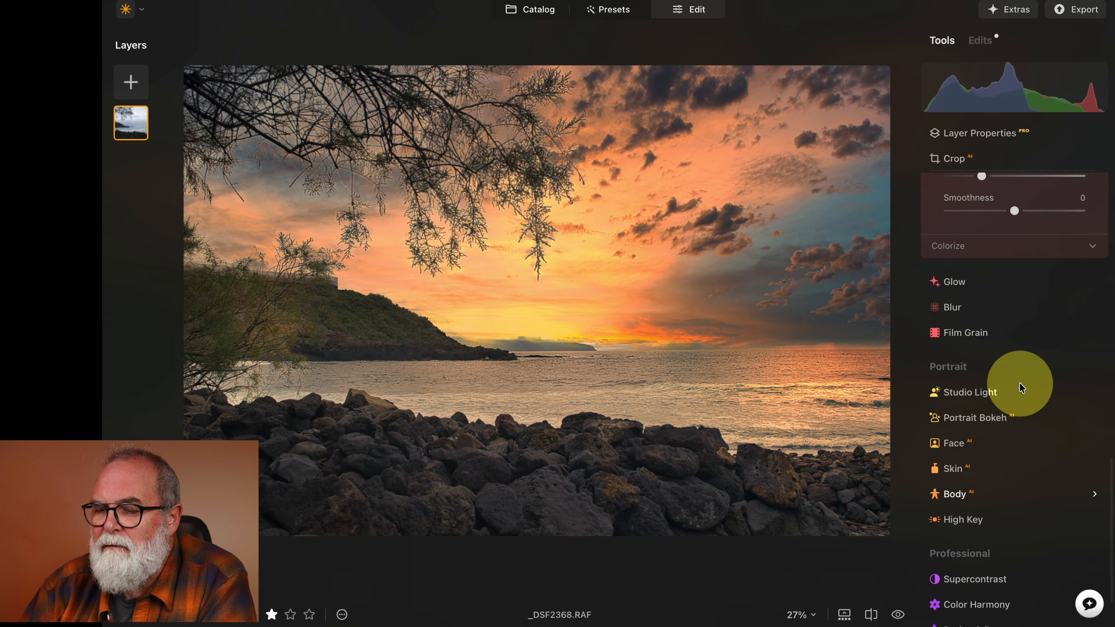
Open the Dramatic tool and examine its Amount and Local Contrast sliders.
scroll(1019, 383, up, 7)
scroll(1019, 382, up, 10)
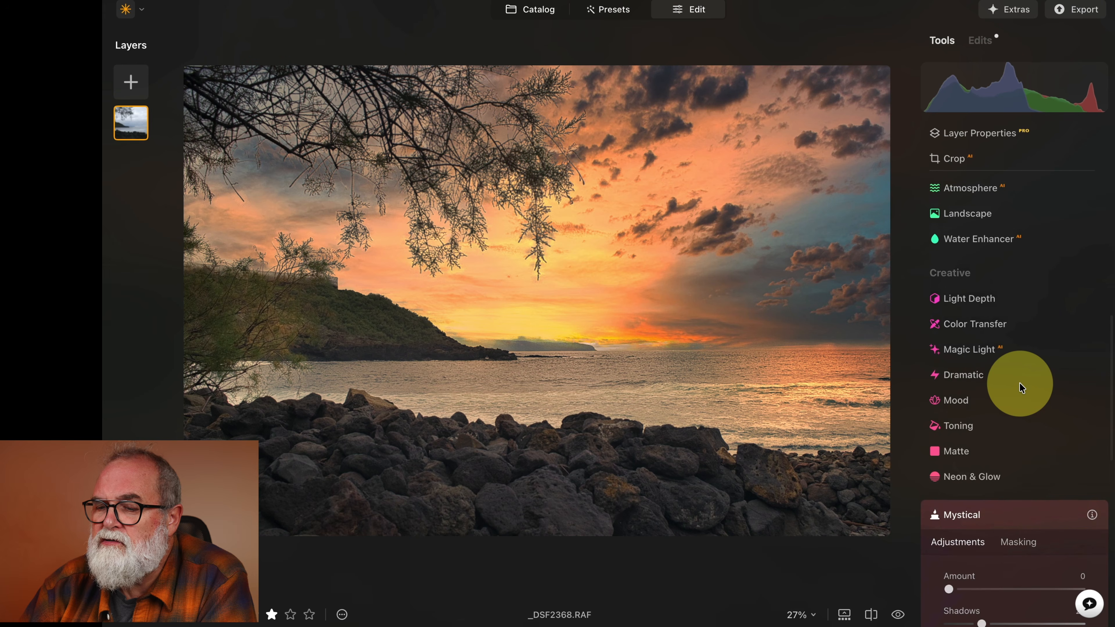
click(965, 376)
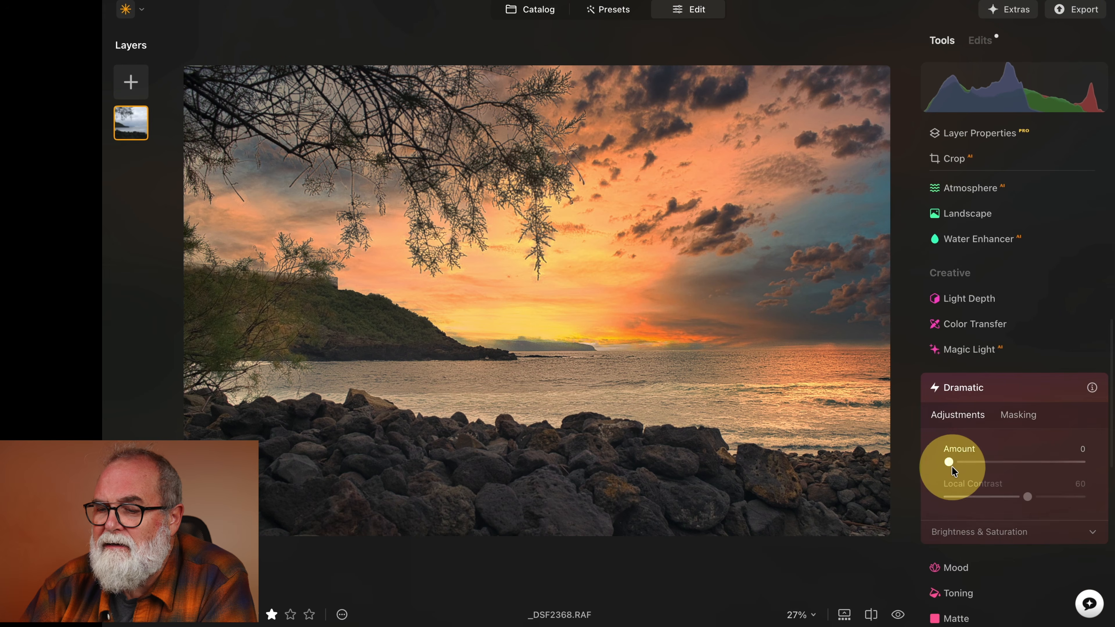
drag(950, 464, 901, 466)
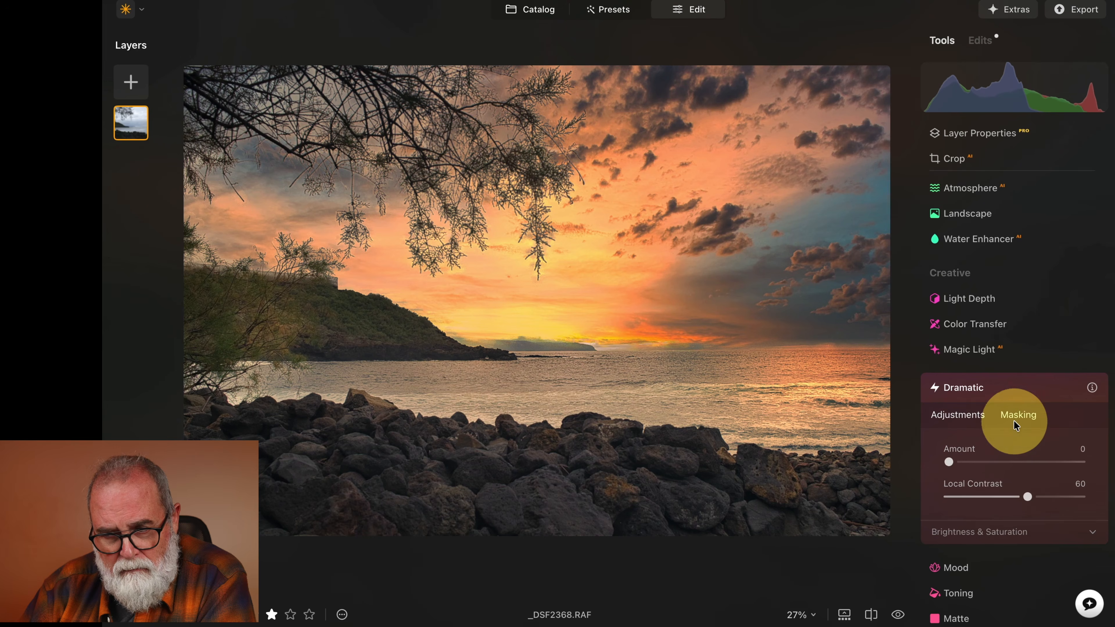
scroll(1016, 417, up, 15)
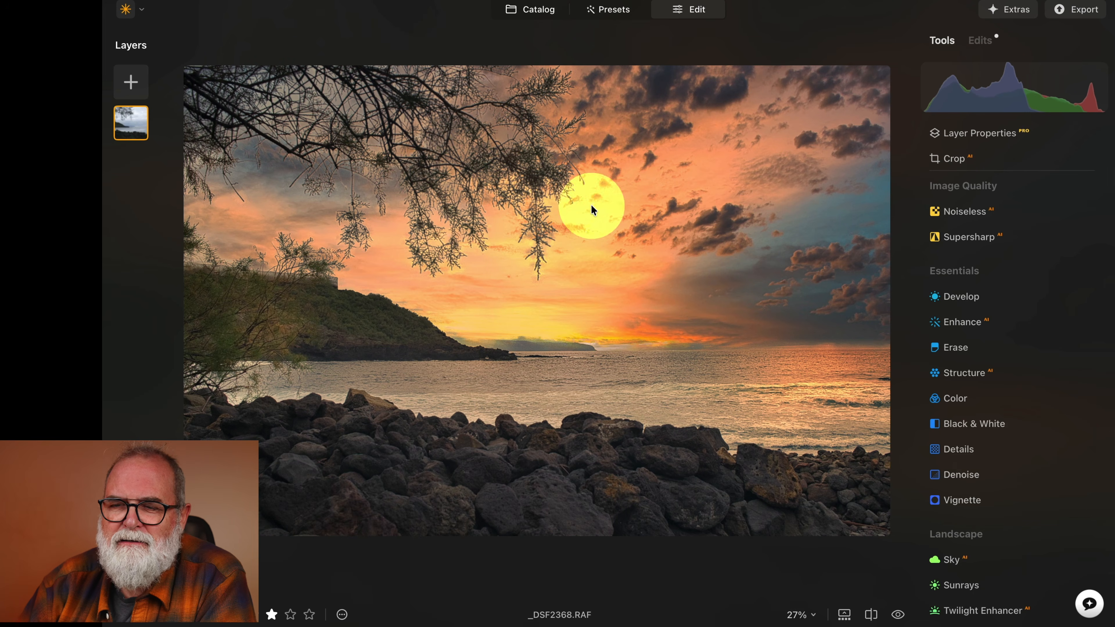
Switch to the catalog and open the foggy forest road photo for editing.
click(539, 11)
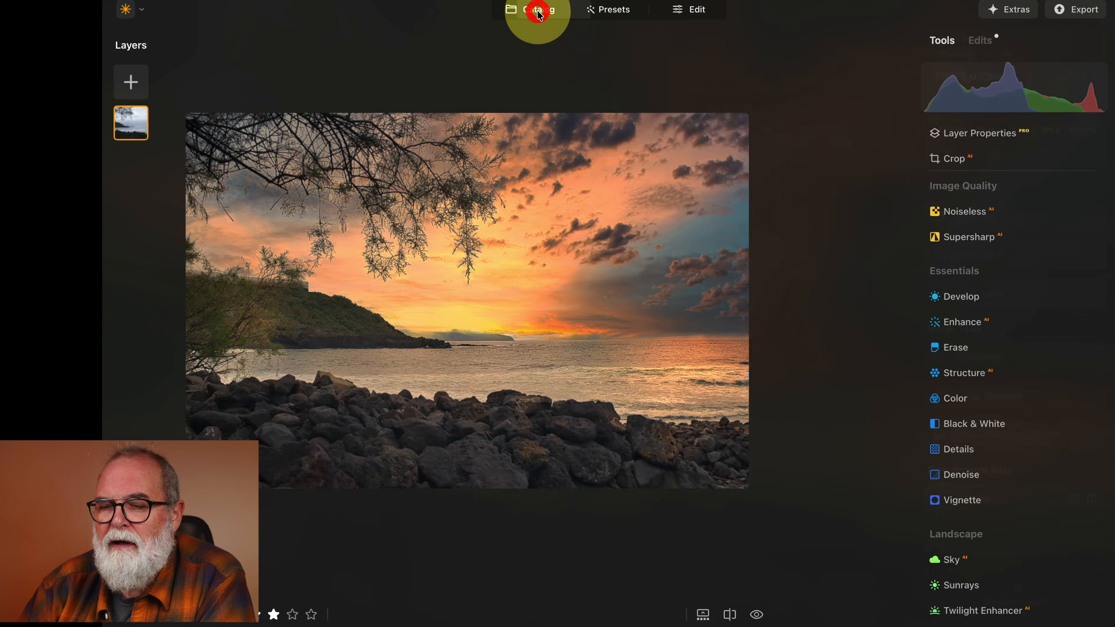
click(604, 352)
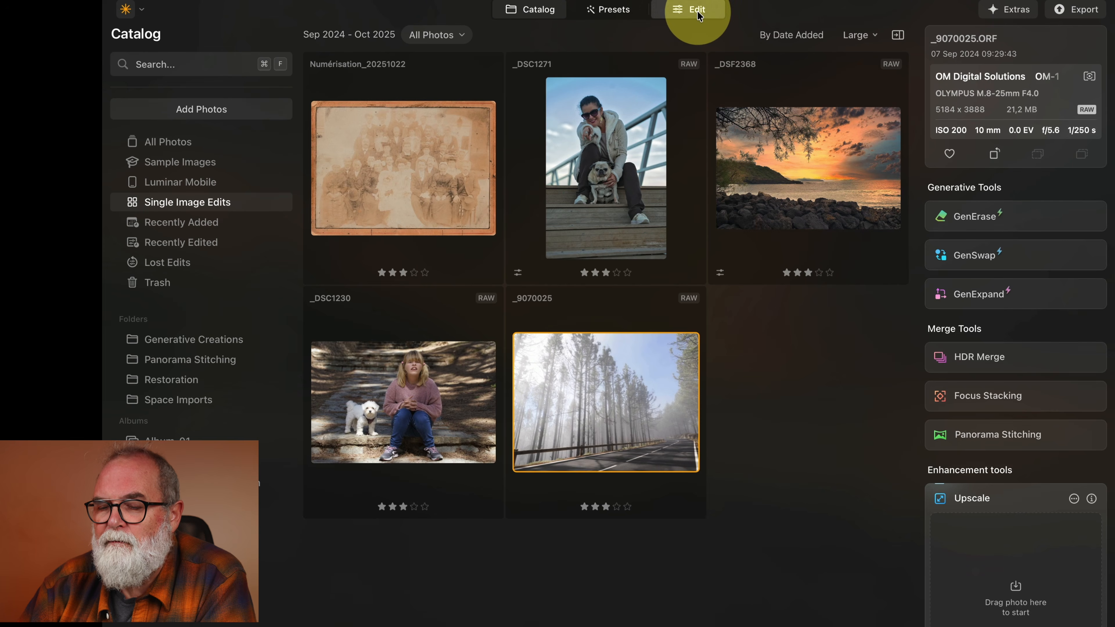
click(698, 13)
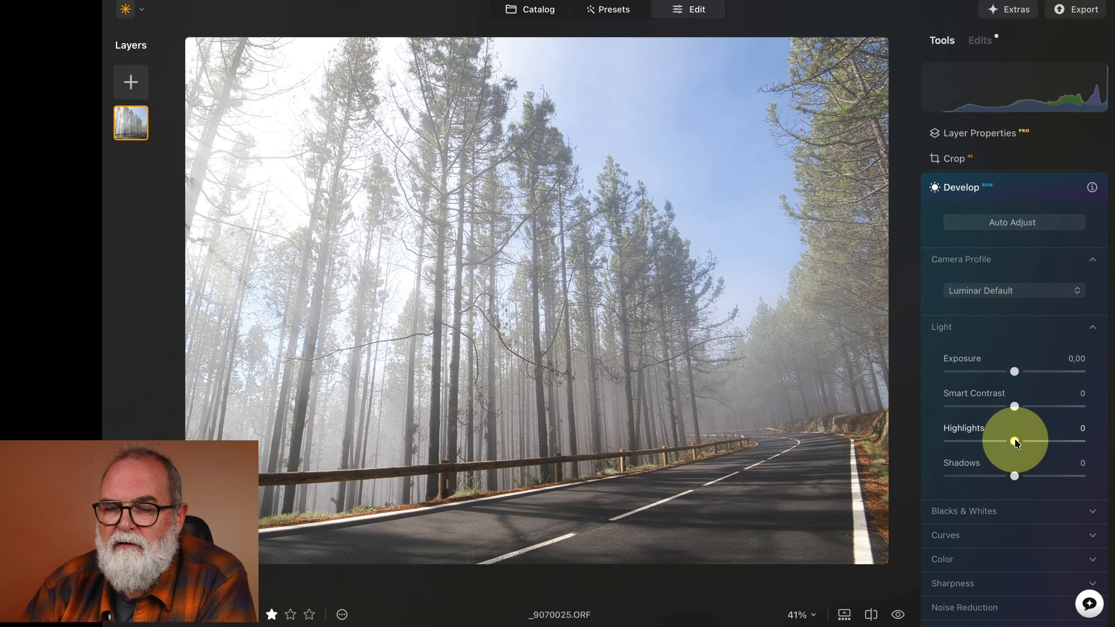
In Develop, lower Highlights, set Exposure to -0.55 and raise Smart Contrast.
drag(1015, 441, 985, 440)
drag(1014, 372, 1056, 408)
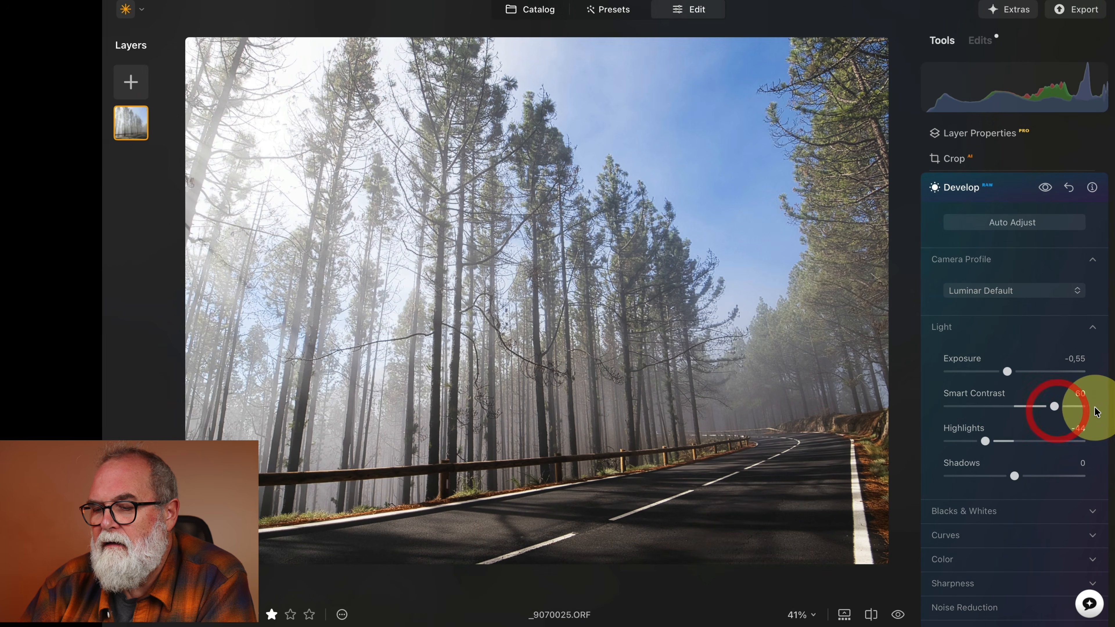
Expand the Develop Transform section and set Vertical to -30 to straighten the trees.
scroll(1005, 405, down, 3)
scroll(998, 404, down, 3)
click(952, 405)
scroll(1019, 421, up, 2)
scroll(1019, 420, down, 3)
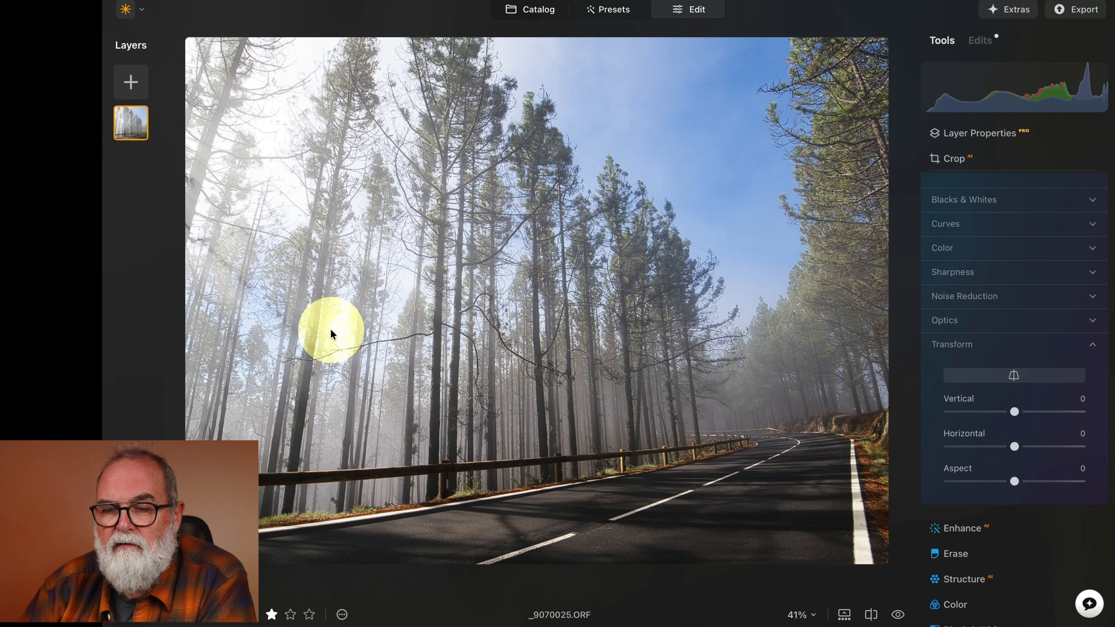
drag(1015, 412, 997, 418)
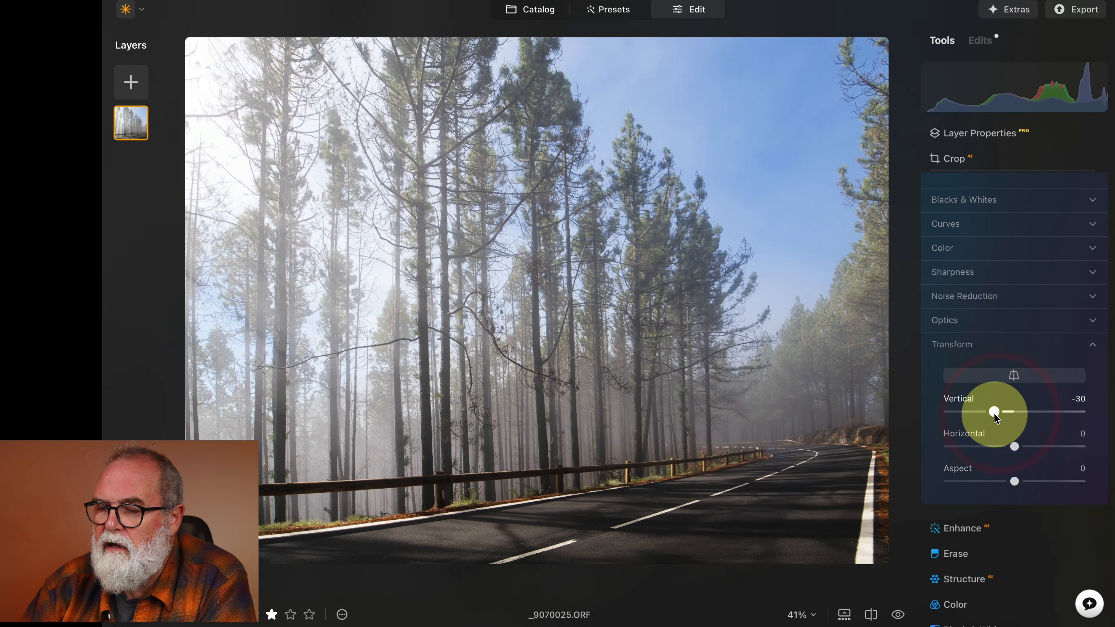
Open the Landscape tool and examine its Golden Hour and Foliage Enhancer sliders.
scroll(1042, 511, down, 3)
scroll(1041, 511, down, 7)
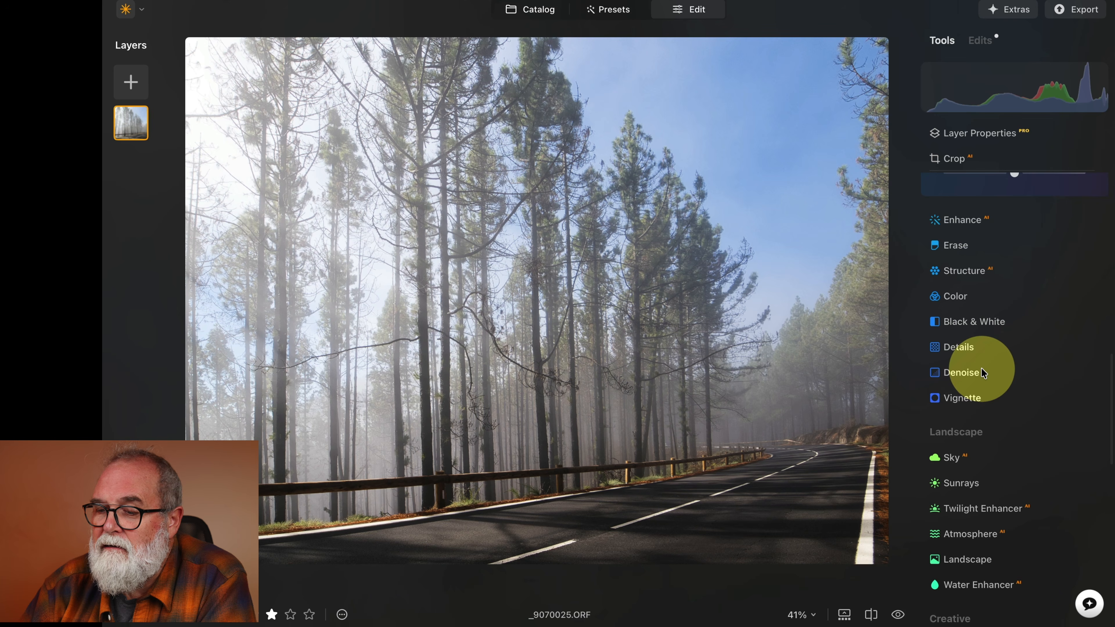
scroll(981, 372, down, 4)
scroll(982, 369, down, 5)
click(962, 324)
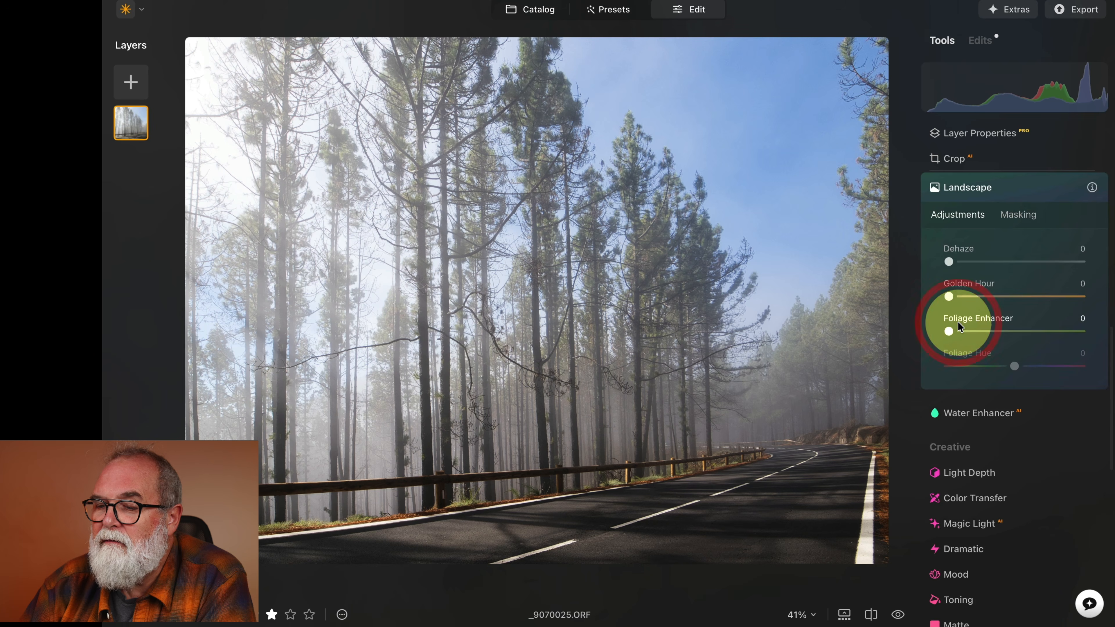
drag(950, 300, 918, 298)
Switch to the catalog and open the photo of the girl with the dog for editing.
scroll(989, 347, down, 5)
scroll(989, 350, down, 5)
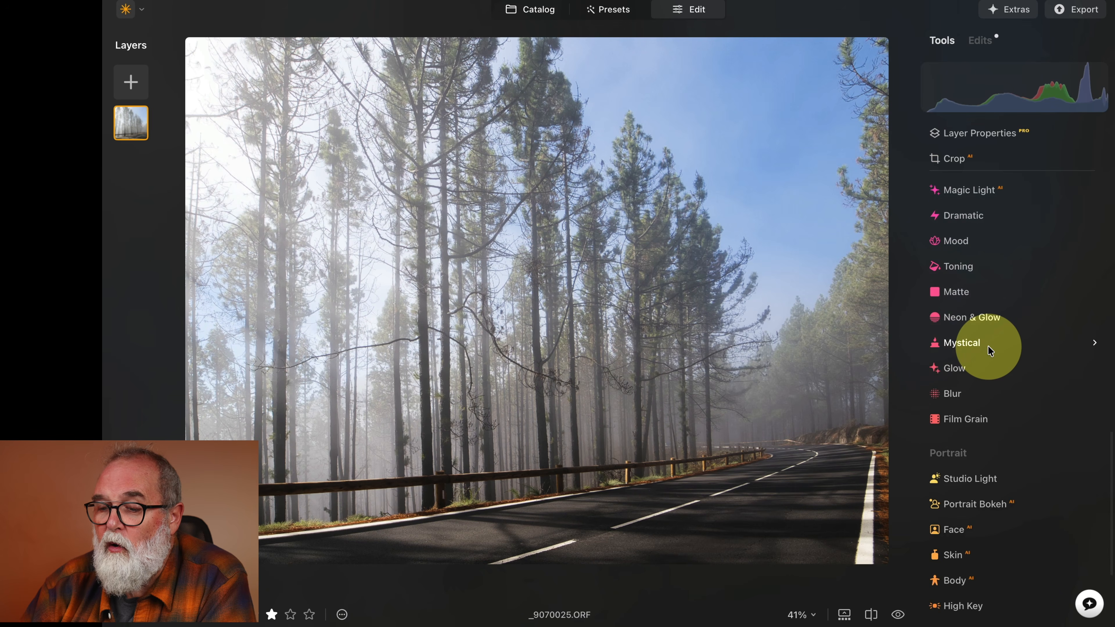
scroll(990, 350, down, 5)
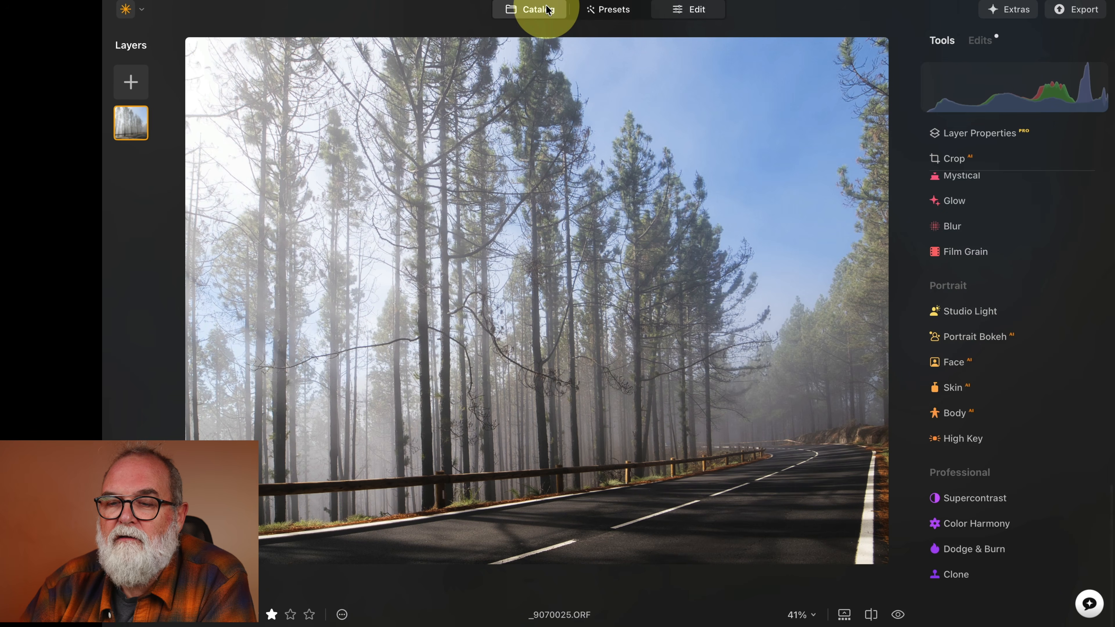
click(547, 9)
double_click(412, 371)
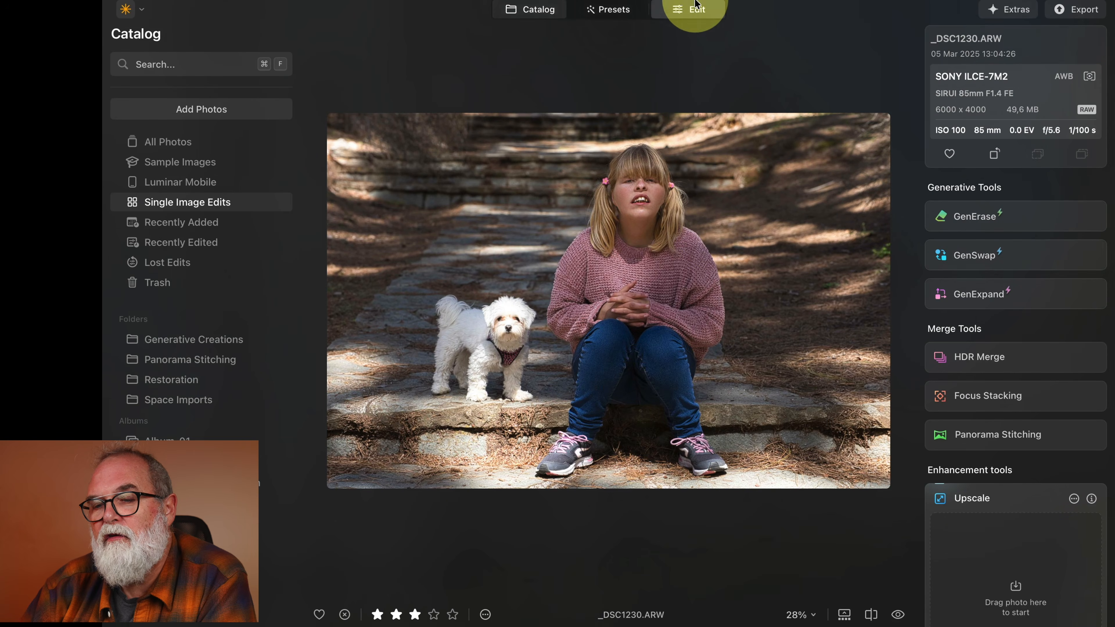
click(695, 10)
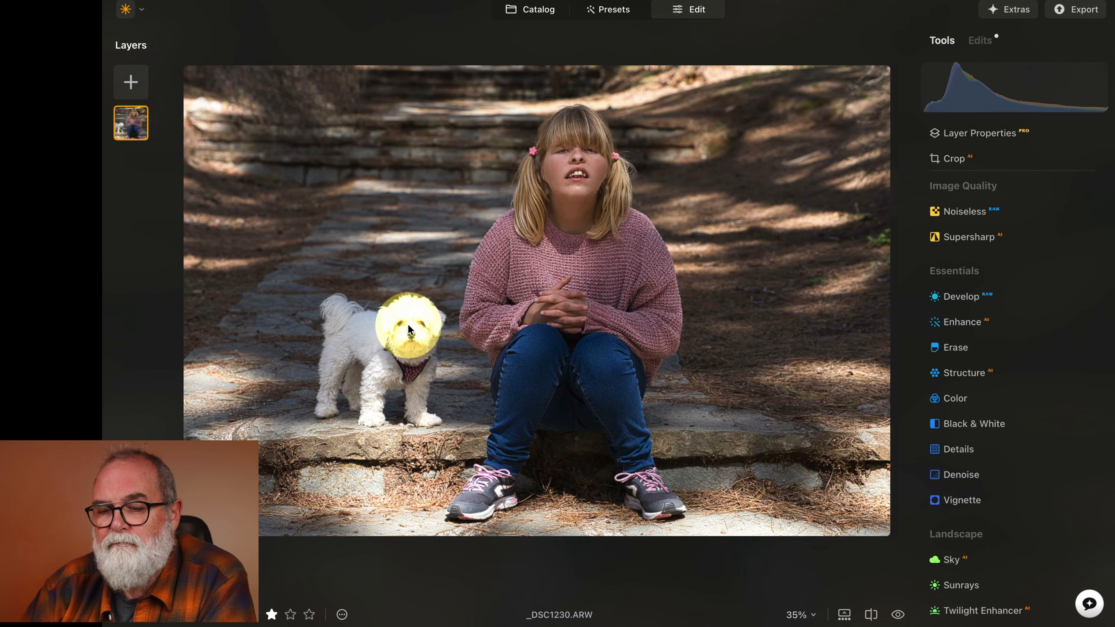
Open Develop and set Highlights to -55, Smart Contrast to -11 and Shadows to 16.
click(407, 328)
click(437, 285)
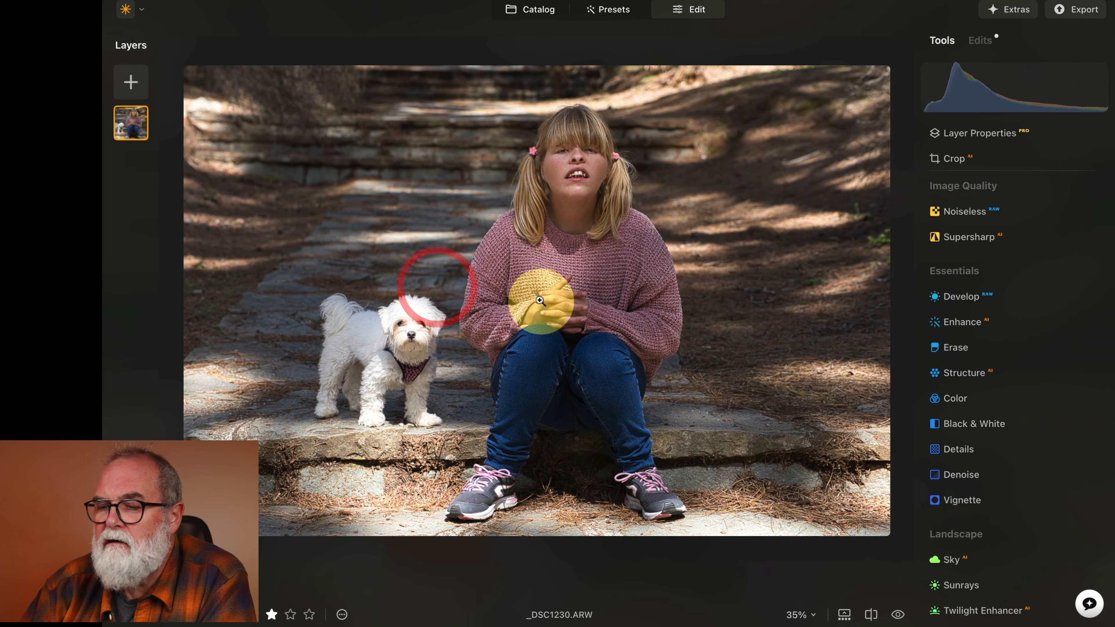
click(970, 303)
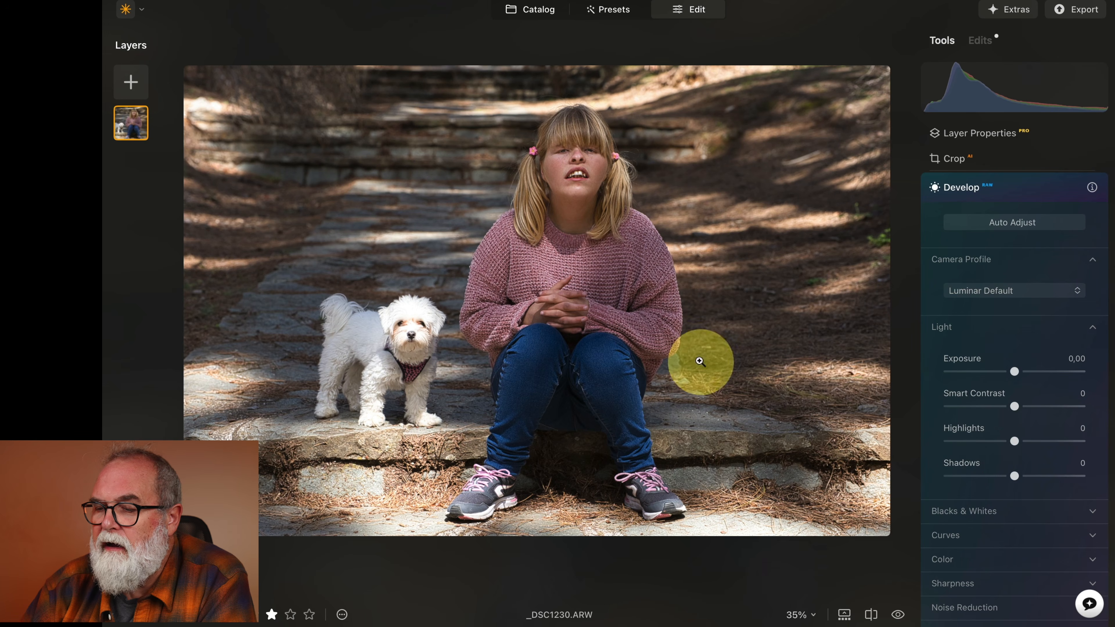
drag(1015, 442, 980, 440)
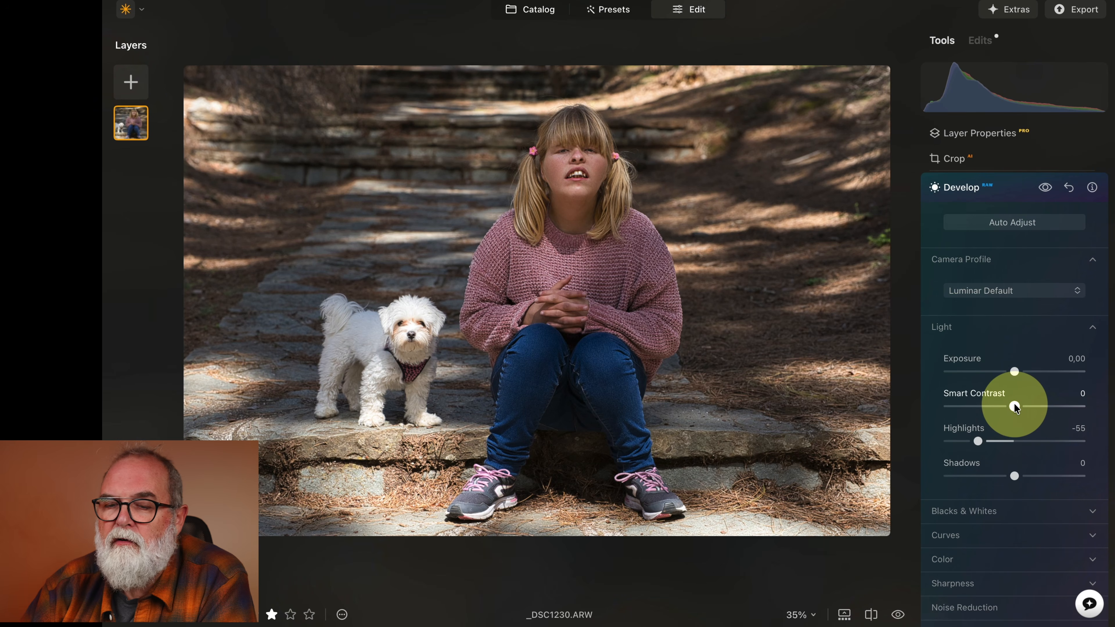
drag(1015, 406, 1006, 407)
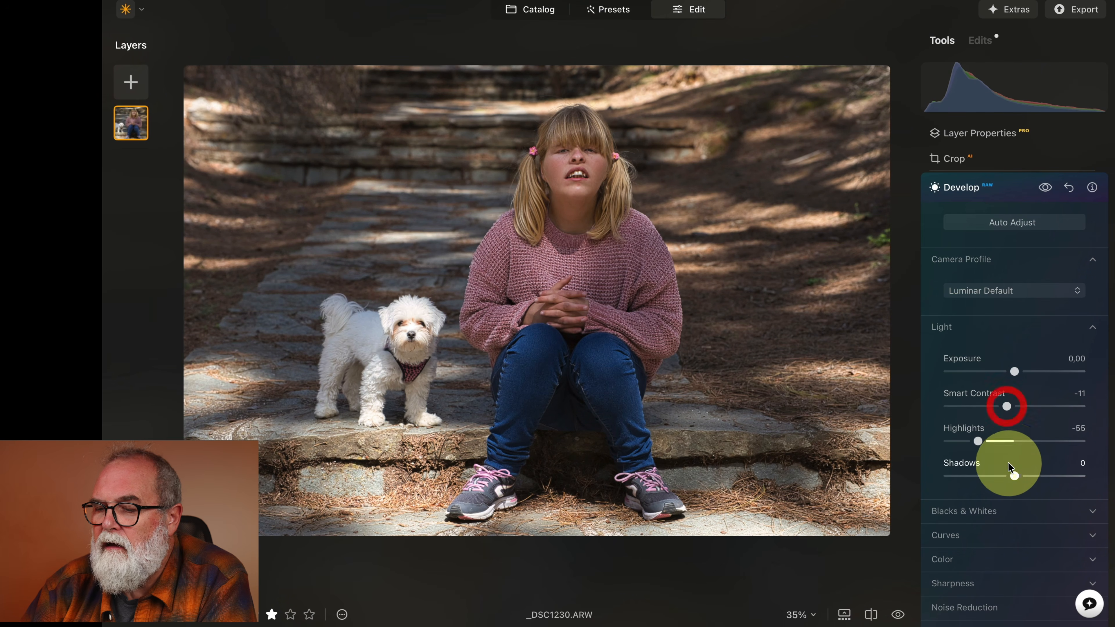
drag(1014, 477, 1022, 472)
Open the Enhance tool and set Accent to 13.
scroll(1043, 376, up, 2)
scroll(1043, 377, up, 1)
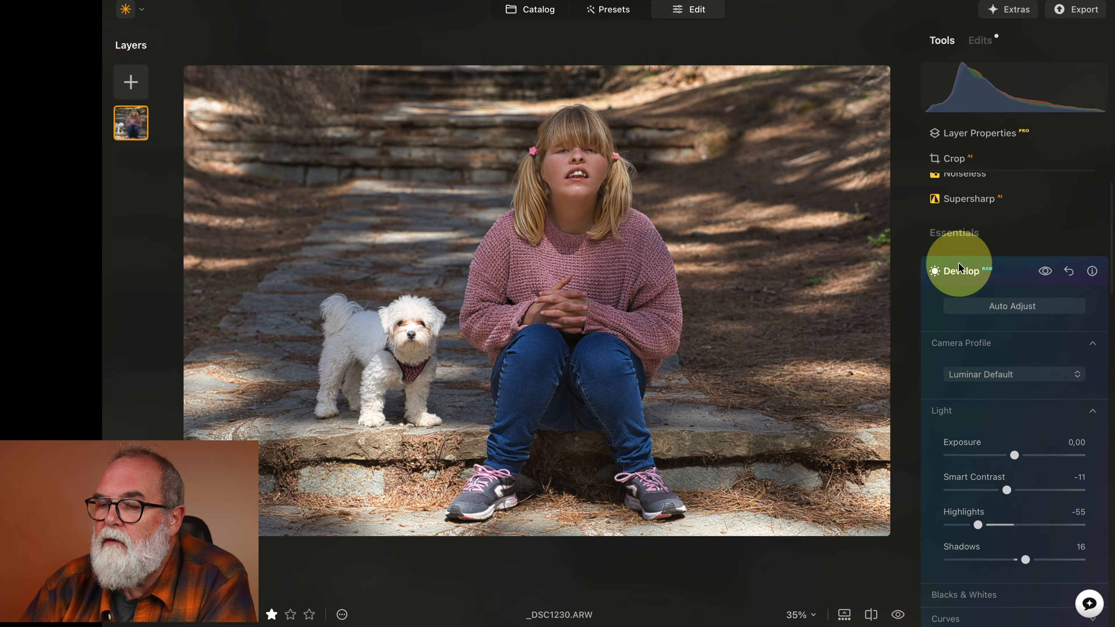
scroll(966, 274, down, 15)
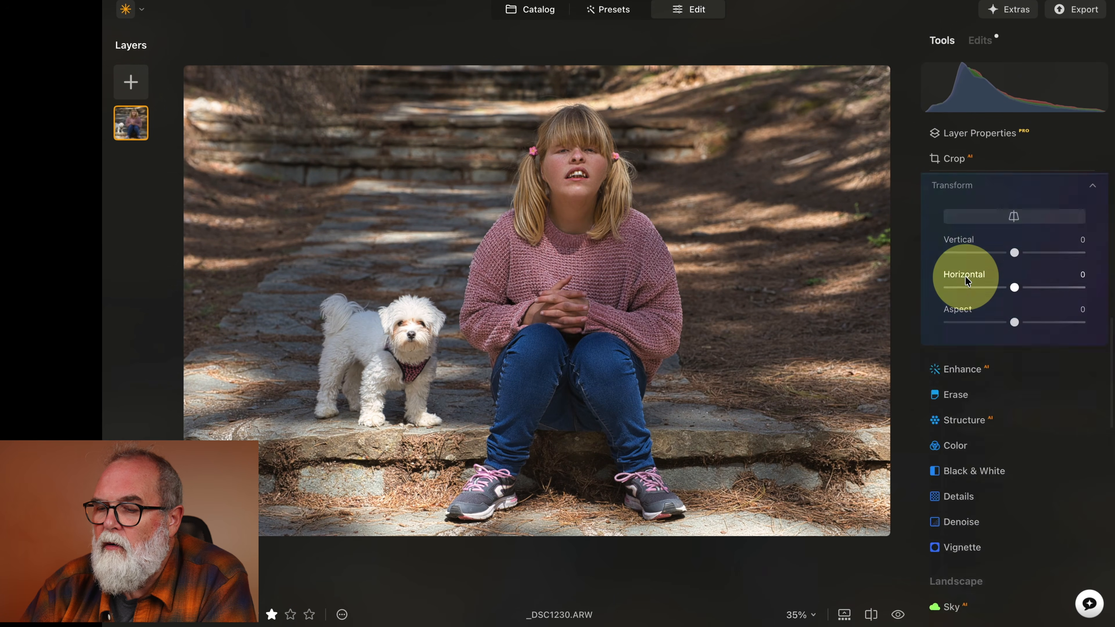
click(966, 261)
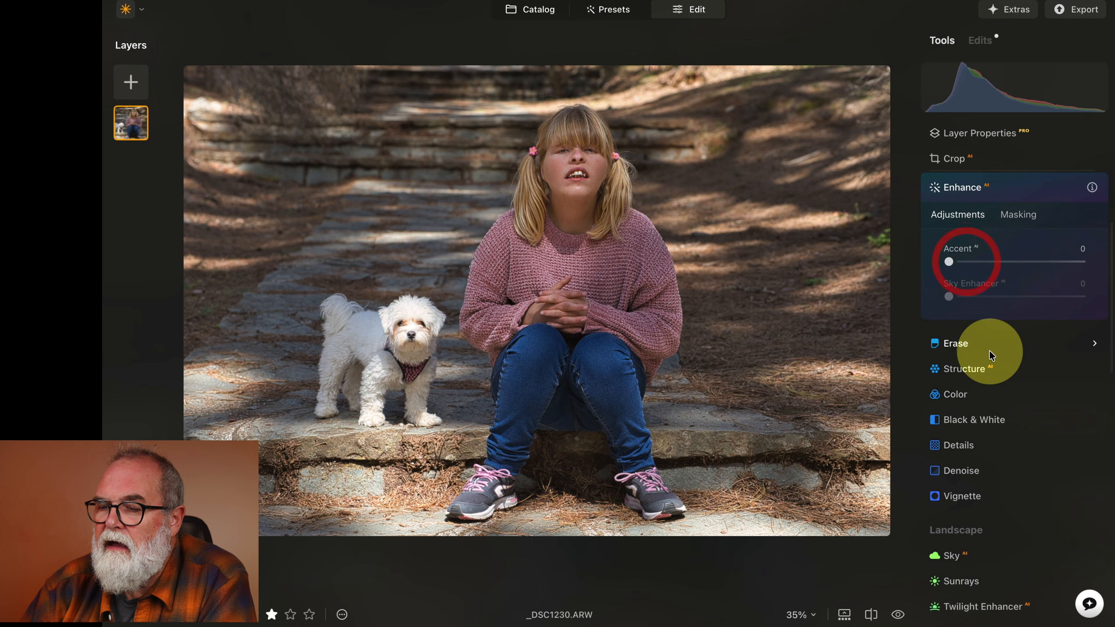
mouse_move(949, 262)
mouse_down()
mouse_move(998, 263)
mouse_move(970, 269)
mouse_up()
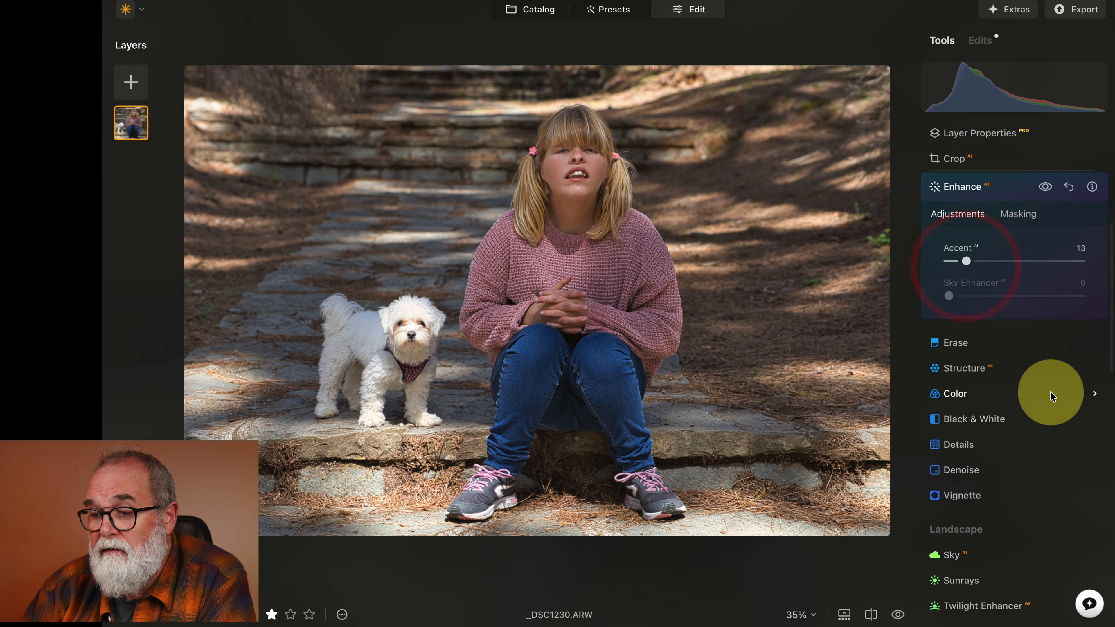
Open the Face tool and set Face Light to 51.
scroll(1050, 394, down, 10)
scroll(1051, 393, down, 7)
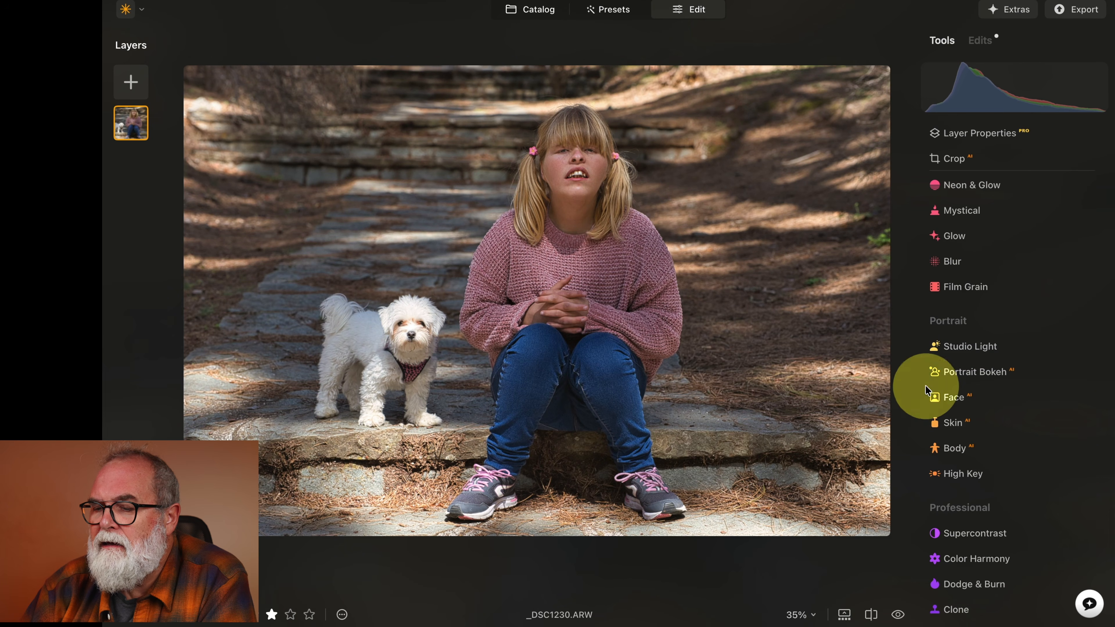
click(957, 397)
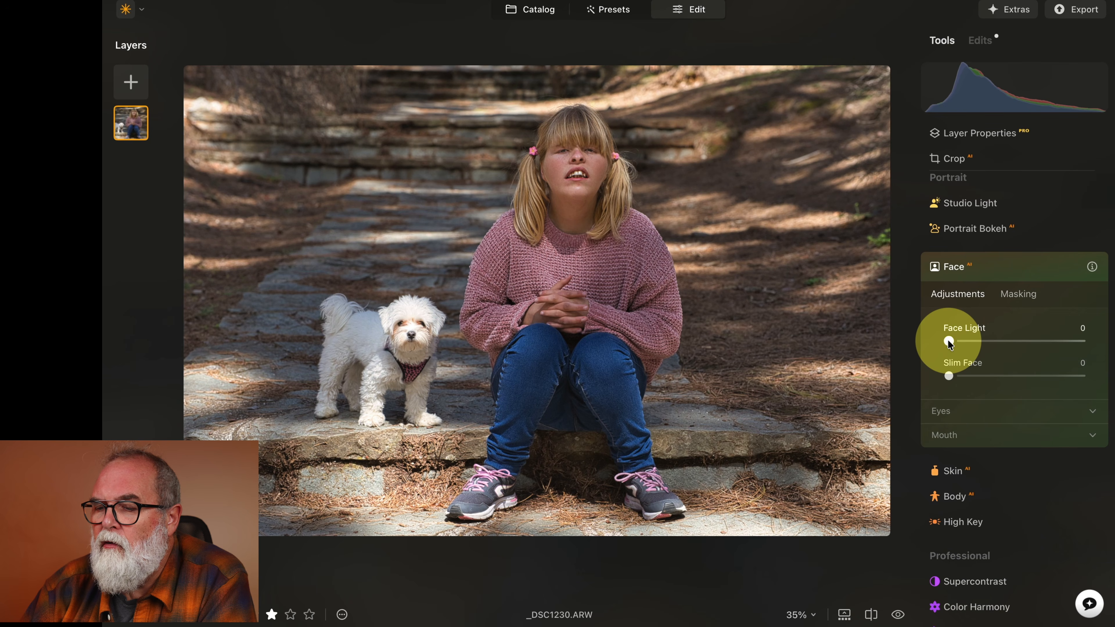
drag(949, 341, 1019, 342)
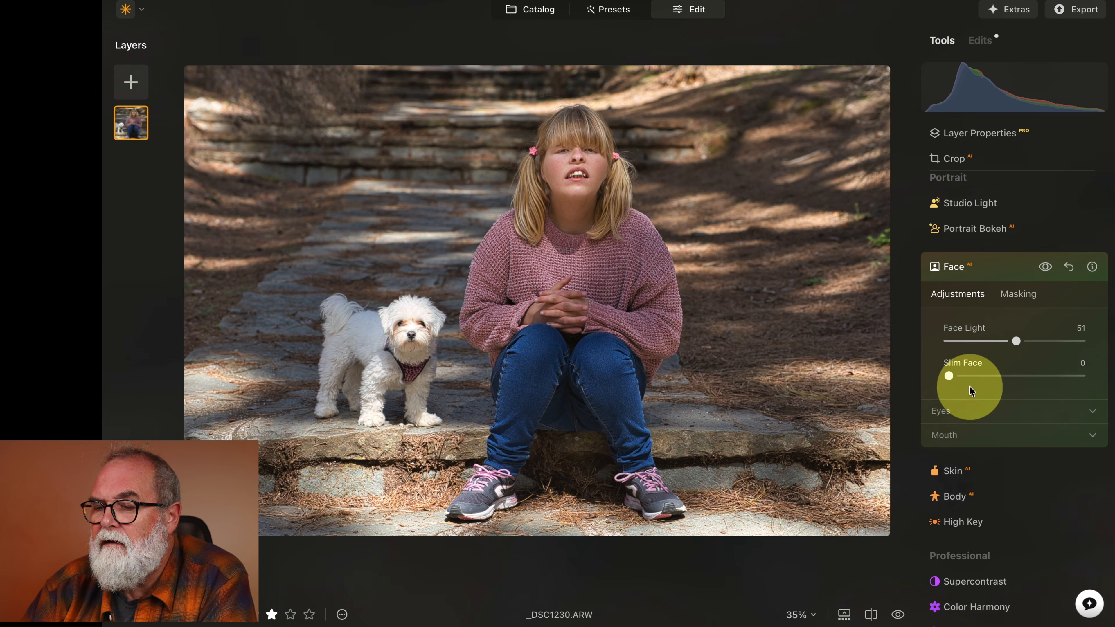
Open the Skin tool, zoom in on the girl's face and enable Skin Defects Removal.
scroll(968, 413, down, 4)
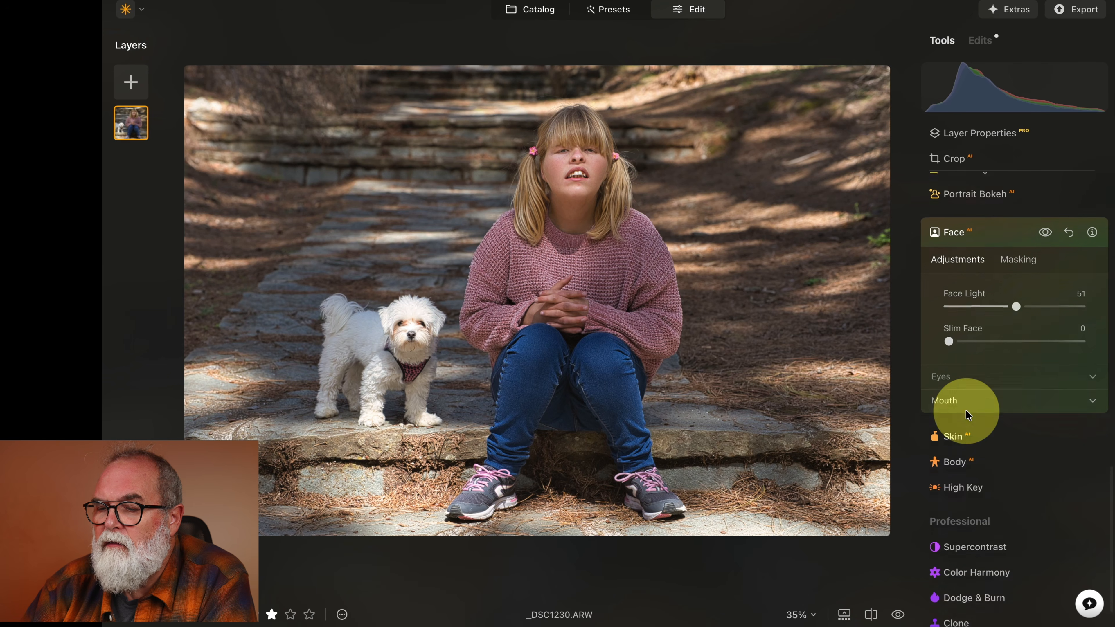
click(957, 394)
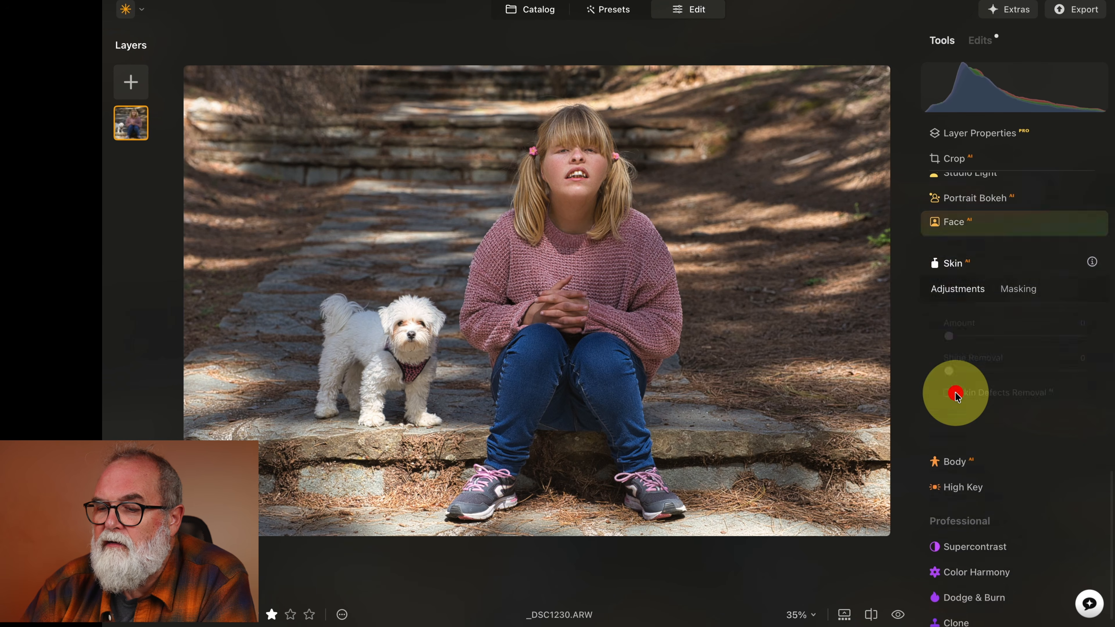
click(596, 170)
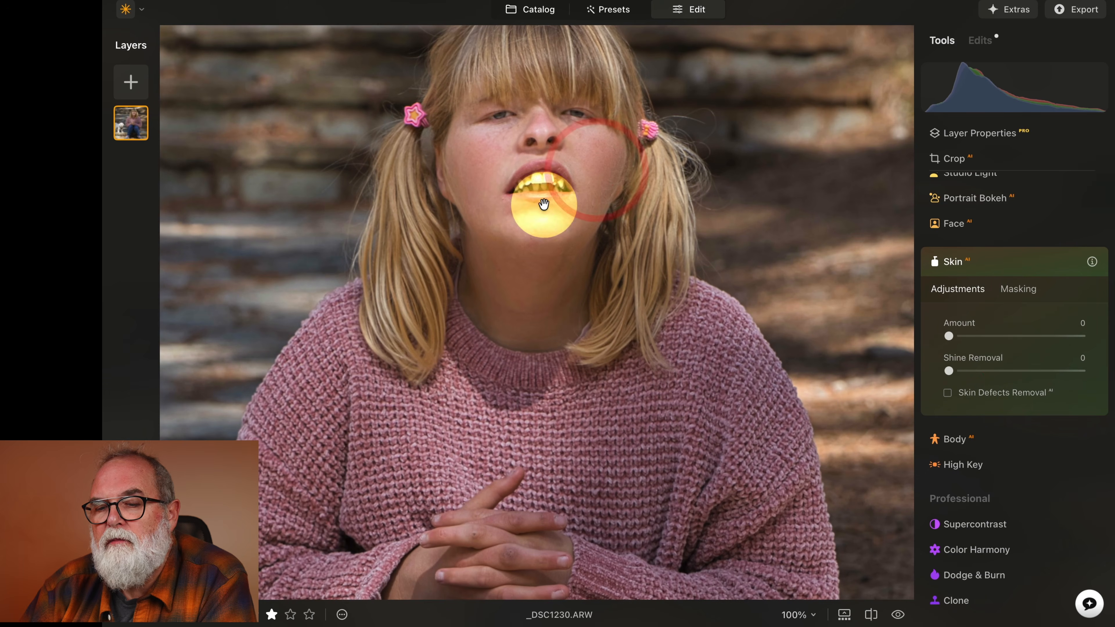
click(948, 393)
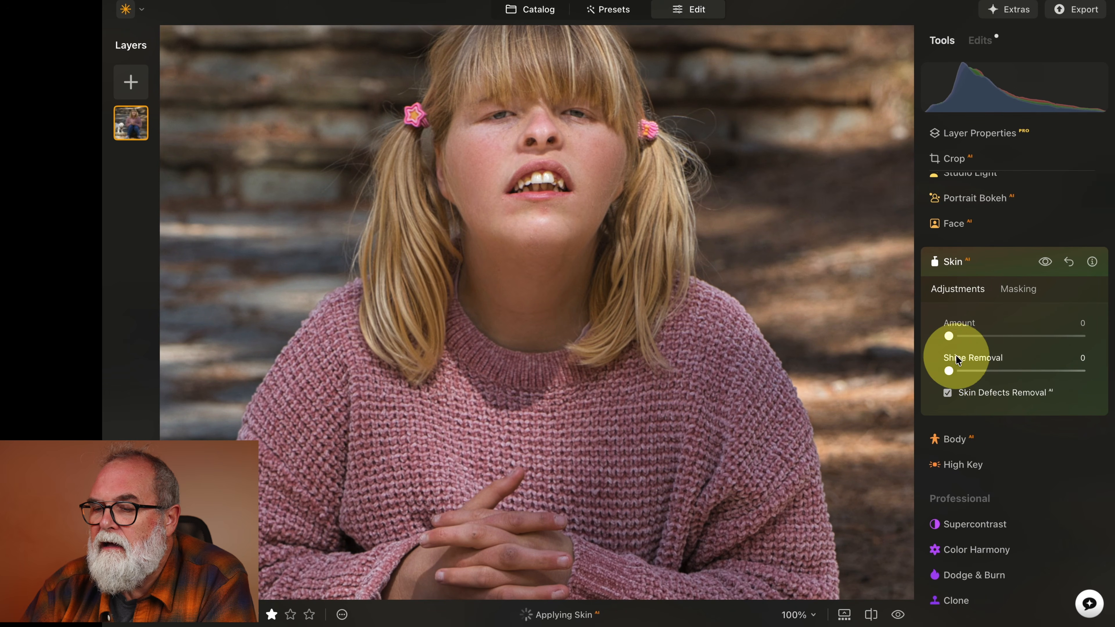
Set Skin Amount to 70 and Shine Removal to 80, then zoom back out to the whole photo.
drag(950, 337, 981, 336)
drag(950, 372, 1054, 372)
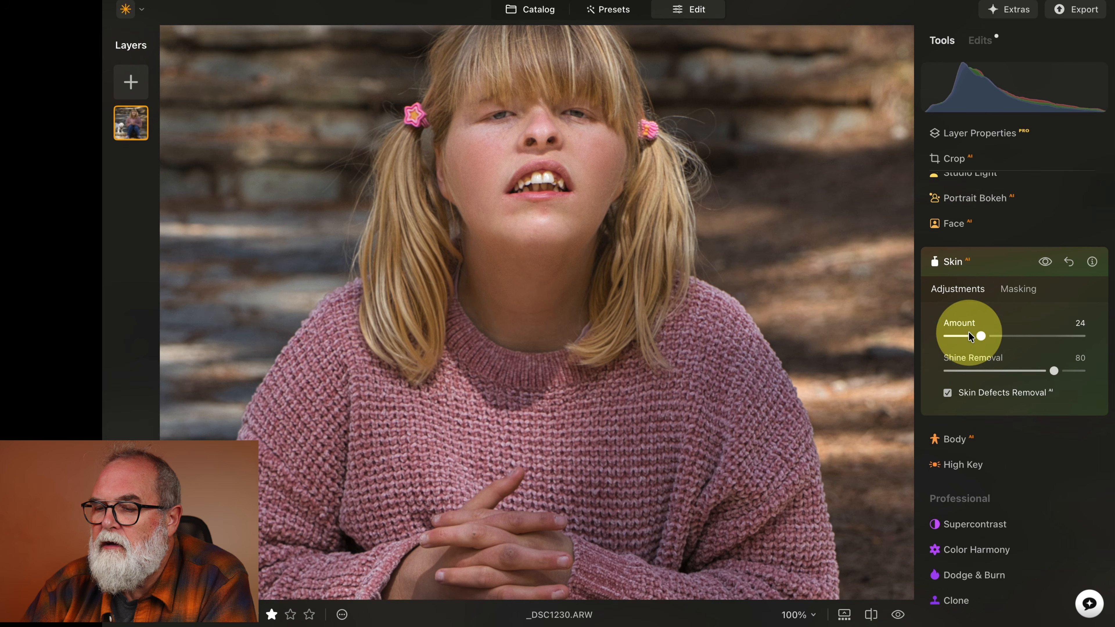
drag(988, 334, 1043, 335)
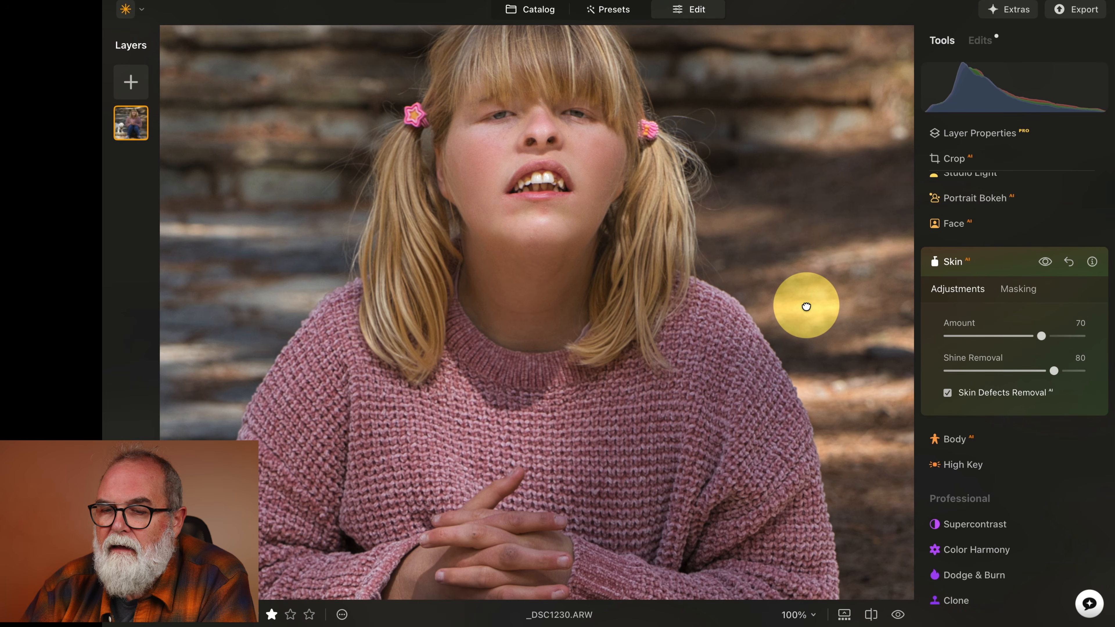
click(806, 306)
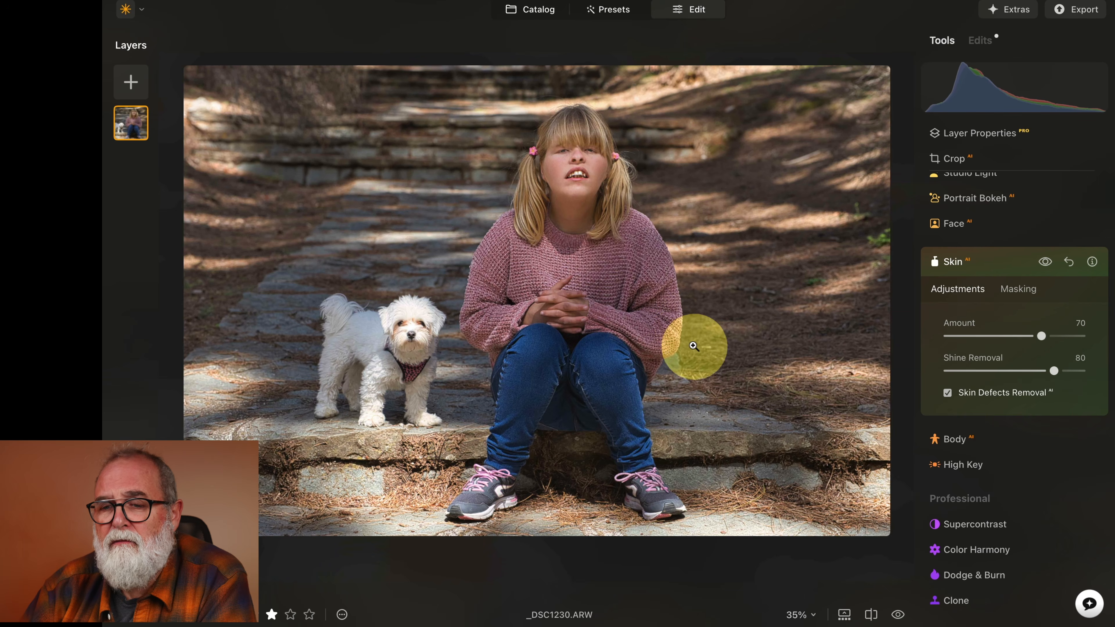
Switch to the catalog, select the photo of the girl with the dog and return to editing.
click(540, 16)
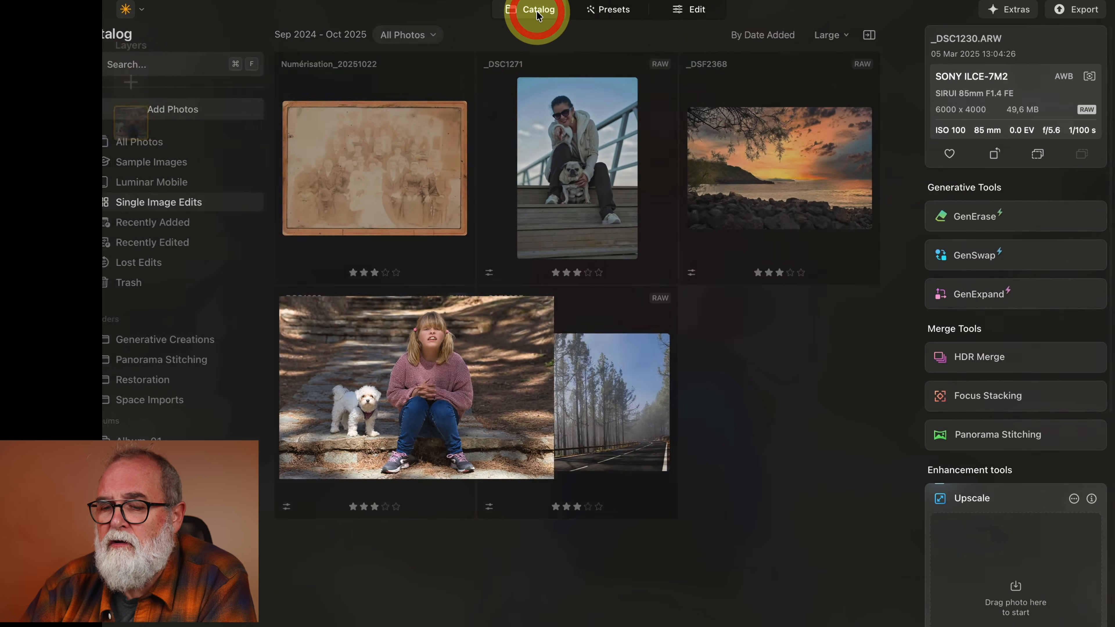
click(453, 353)
click(415, 362)
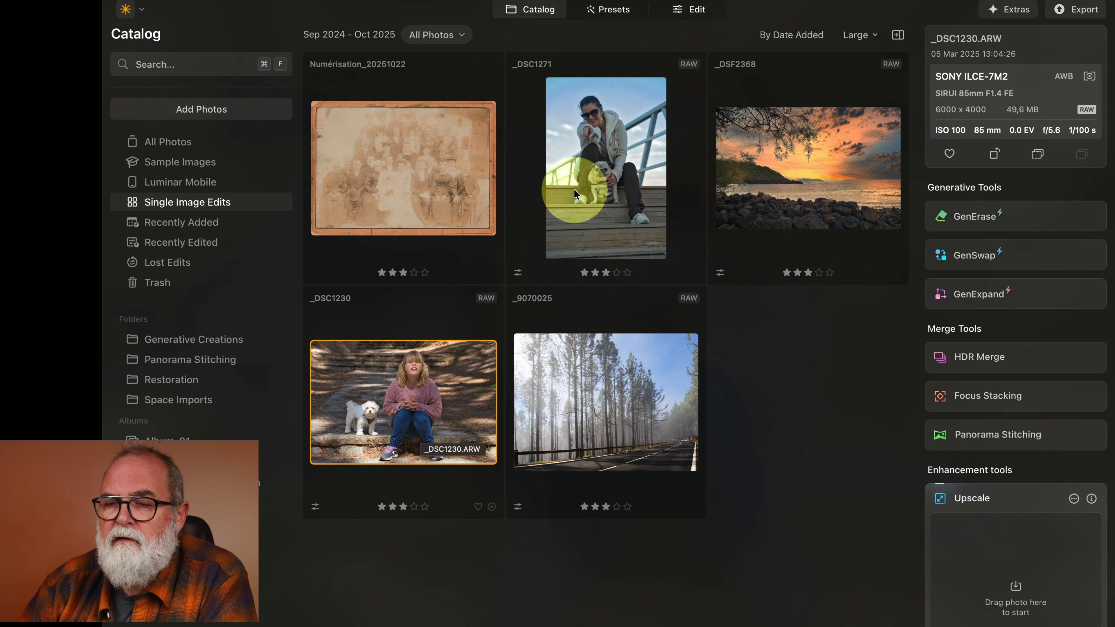
click(700, 10)
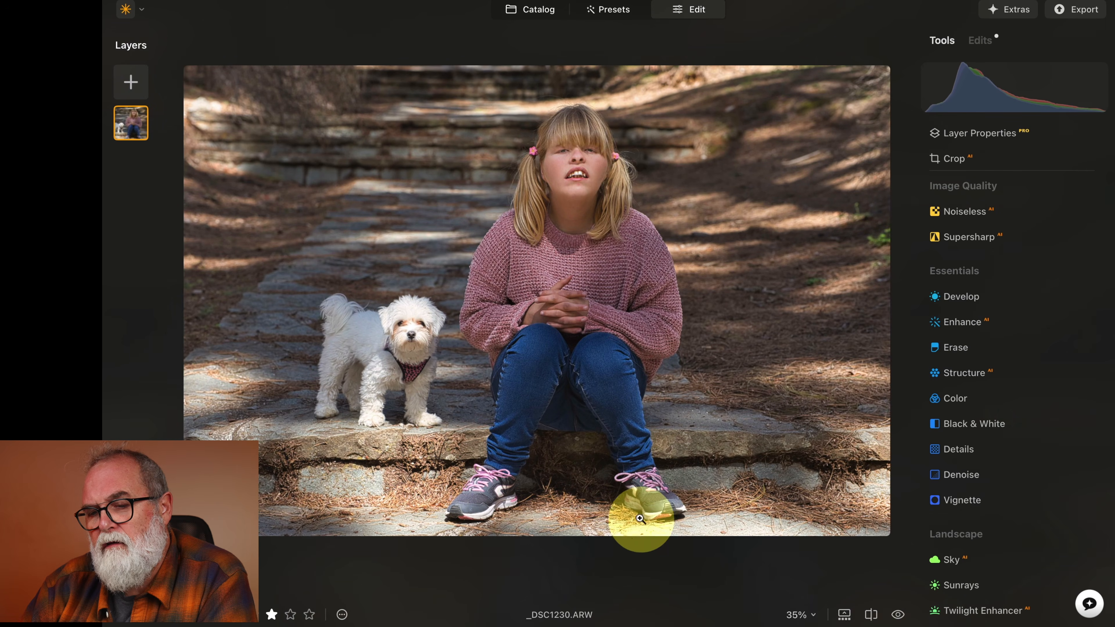
Try to extend the girl photo's canvas on several sides with GenExpand, then cancel it.
click(541, 10)
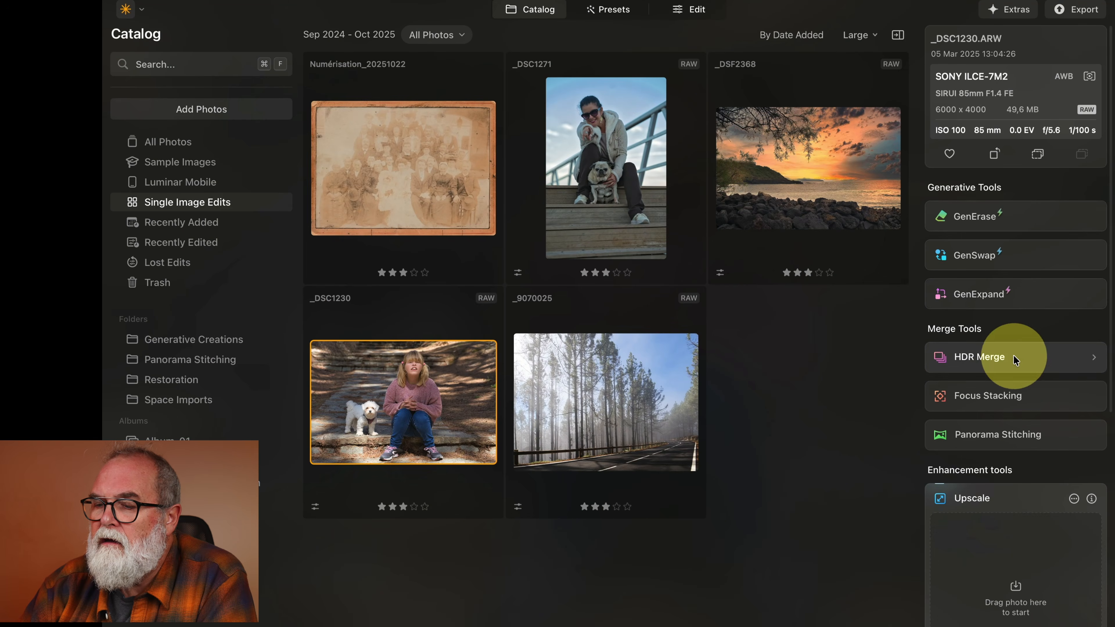
click(993, 295)
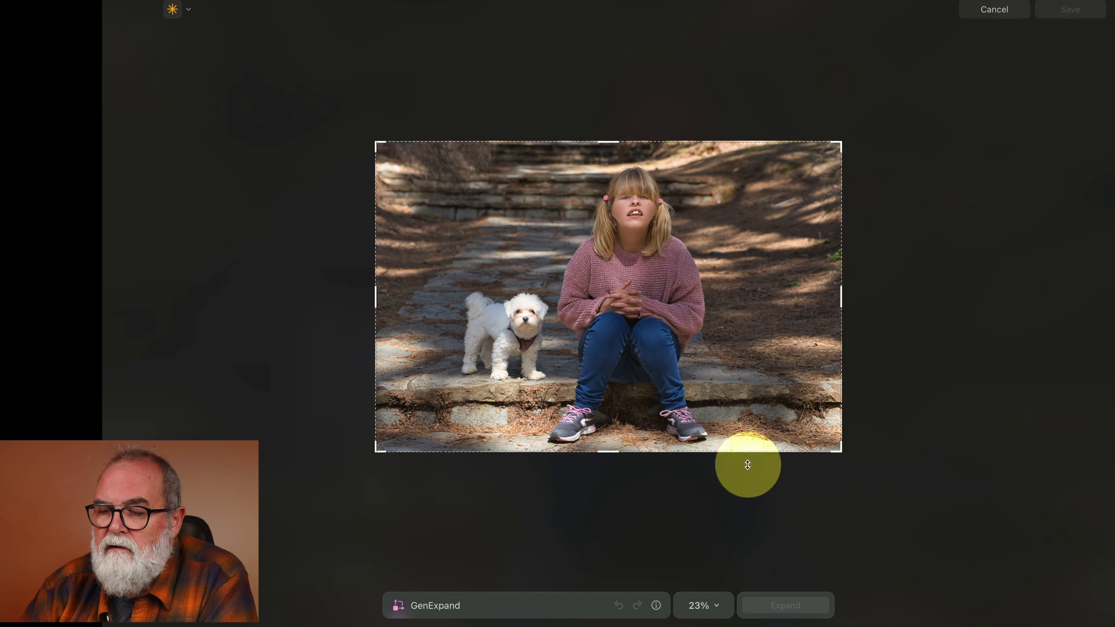
drag(839, 451, 853, 465)
drag(378, 465, 366, 467)
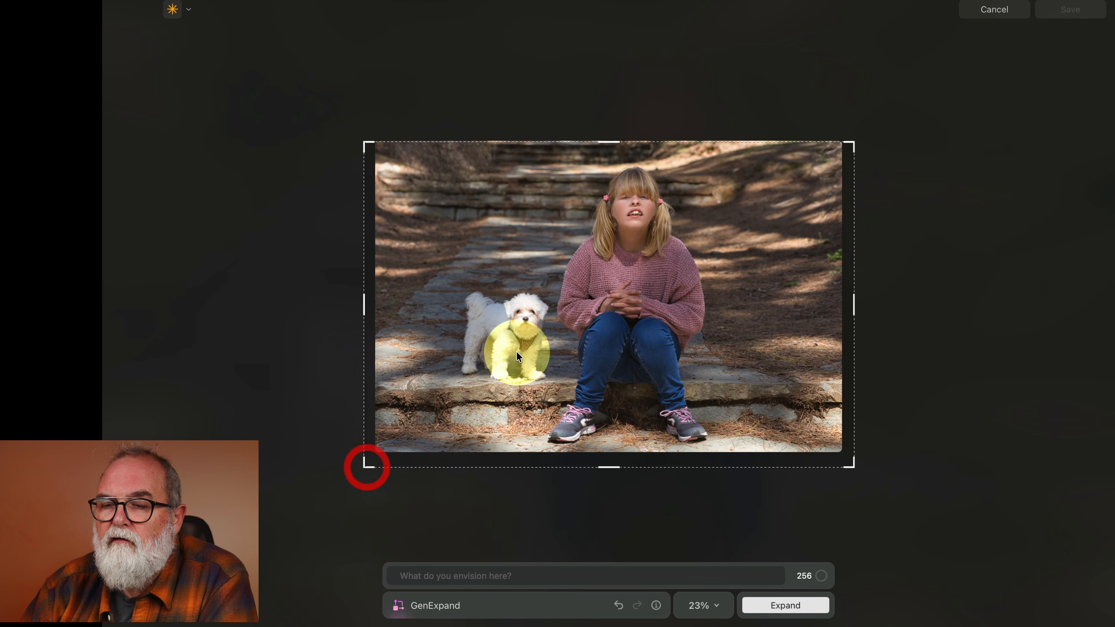
drag(610, 142, 610, 133)
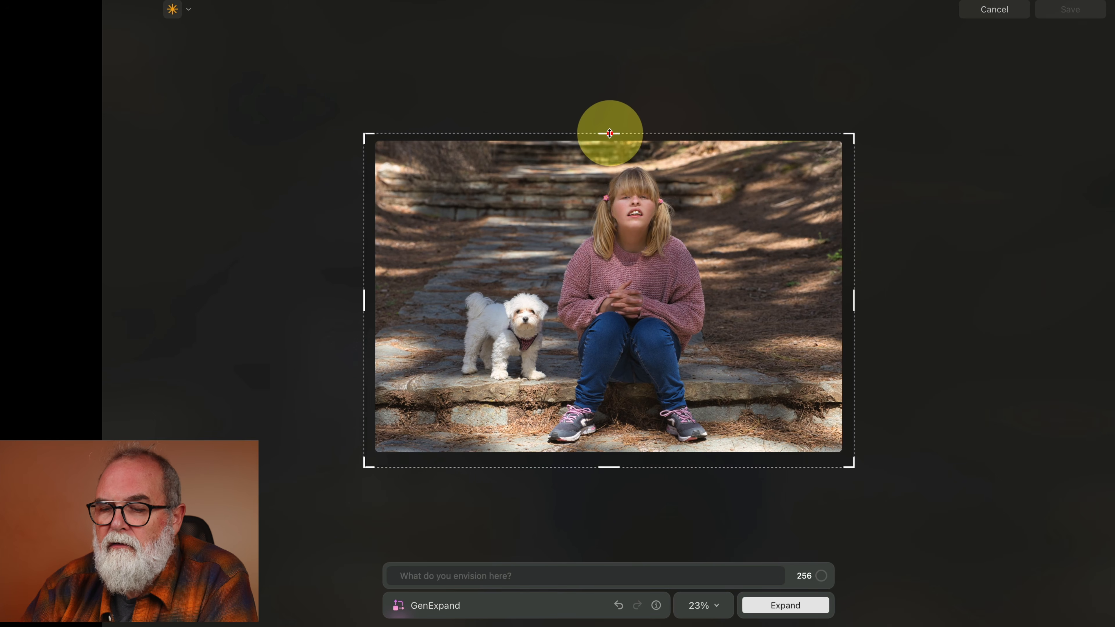
click(798, 610)
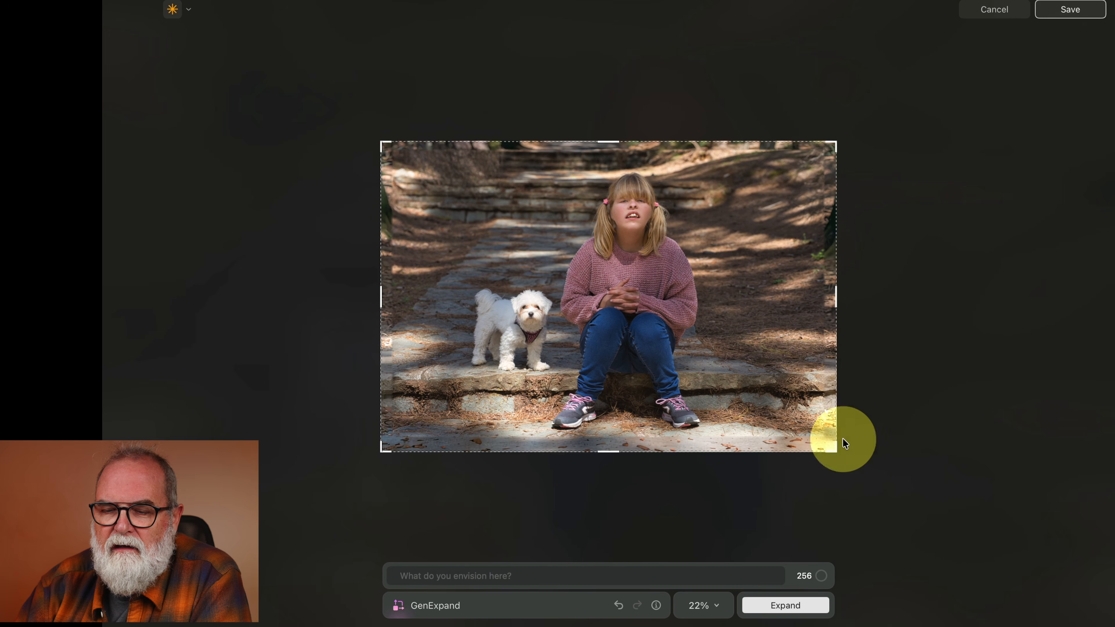
click(995, 9)
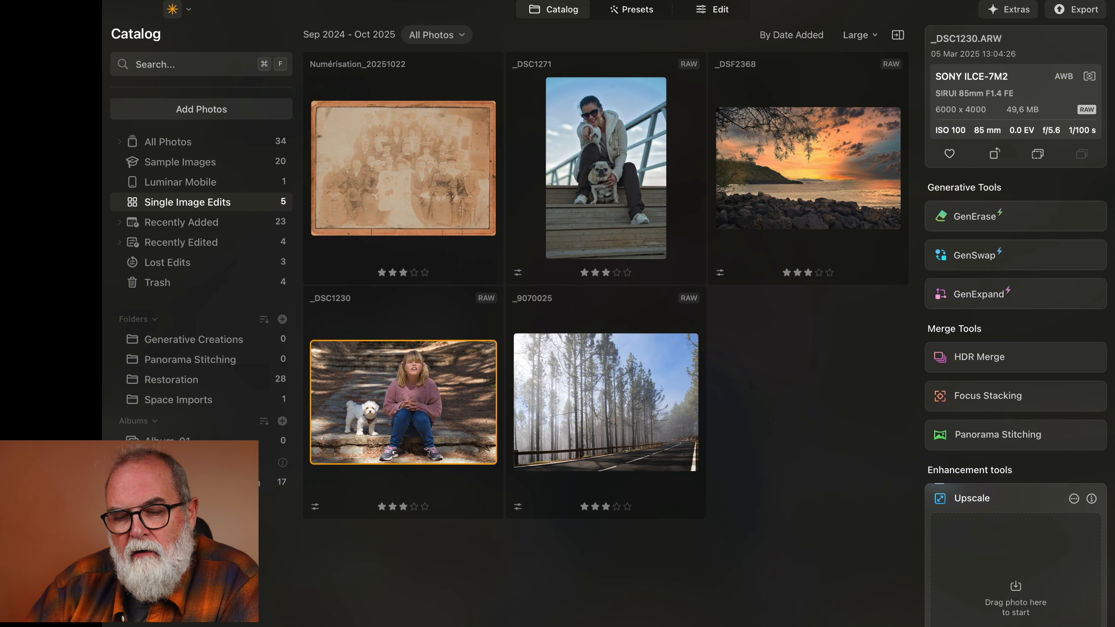
Open the shared restoration Space's web page preview and close it.
click(229, 488)
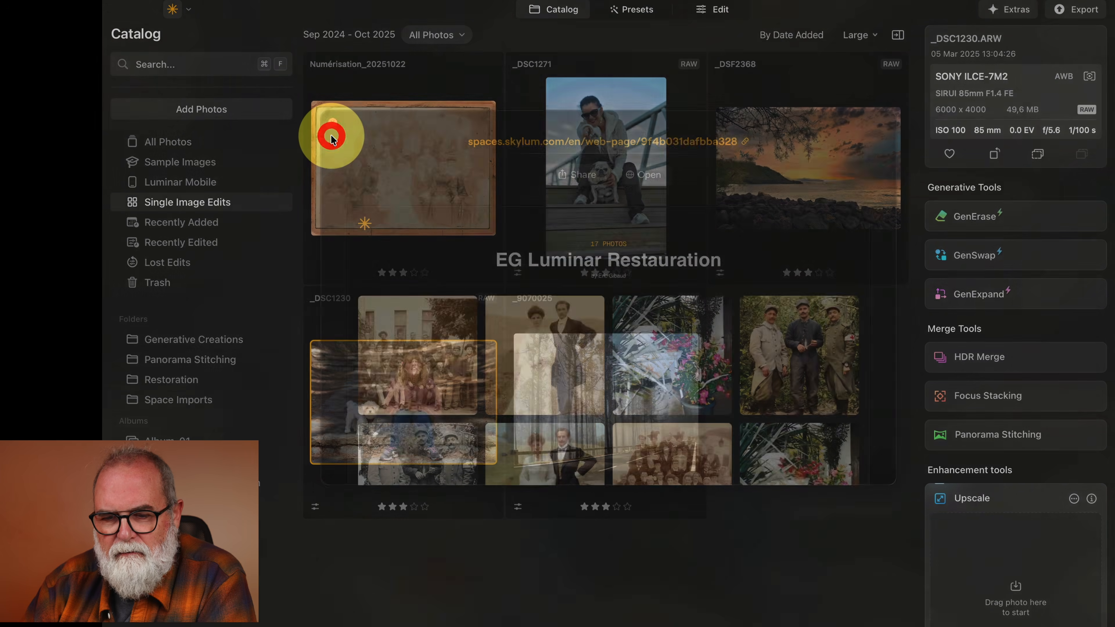
click(332, 136)
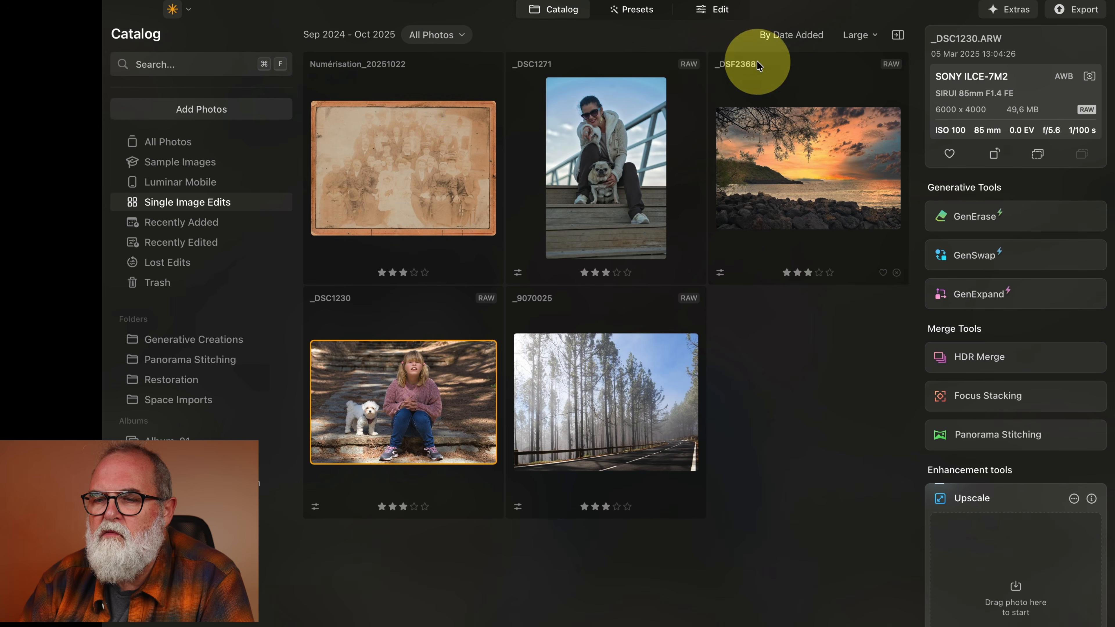
Return to editing and open the AI Assistant panel with its prompt field.
click(719, 9)
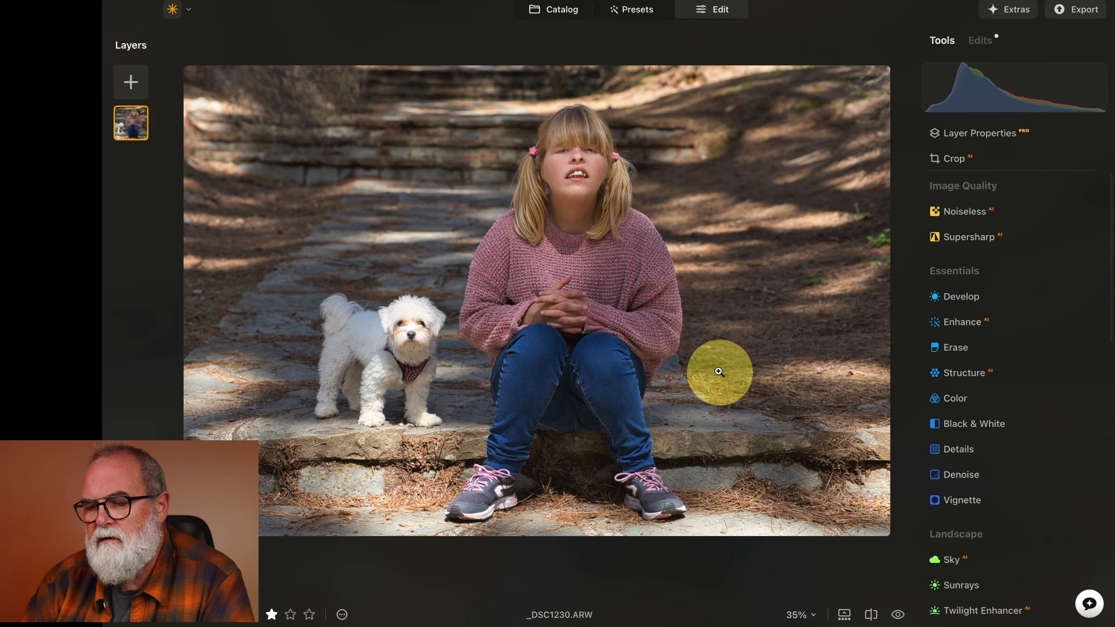
click(1091, 605)
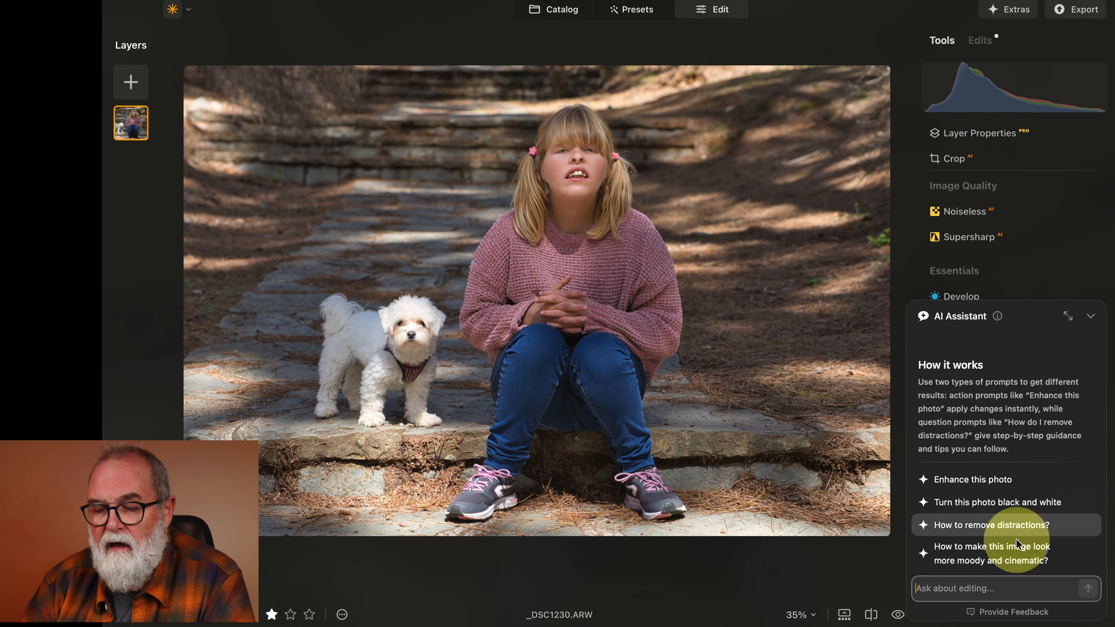
click(998, 599)
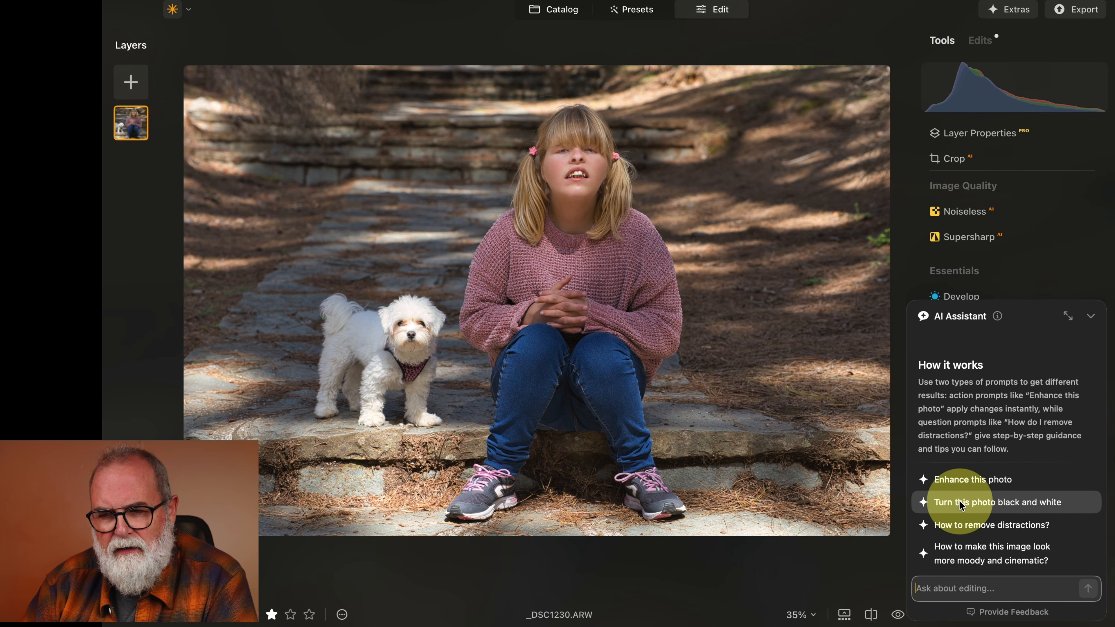
Browse the catalog's Luminar Mobile and Recently Added collections.
click(559, 16)
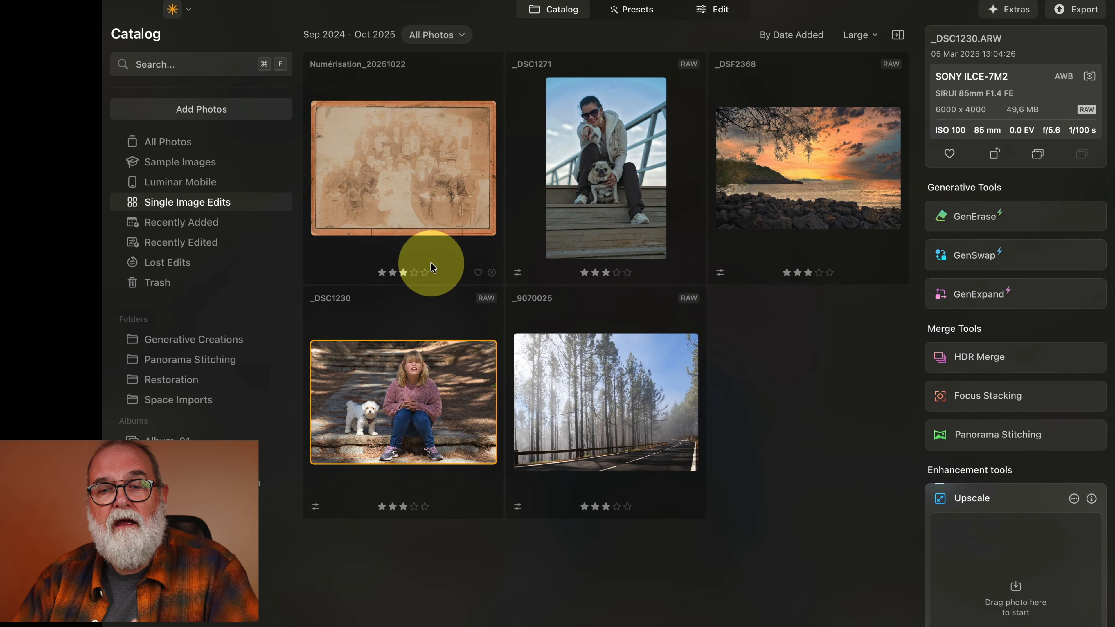
click(217, 180)
click(391, 167)
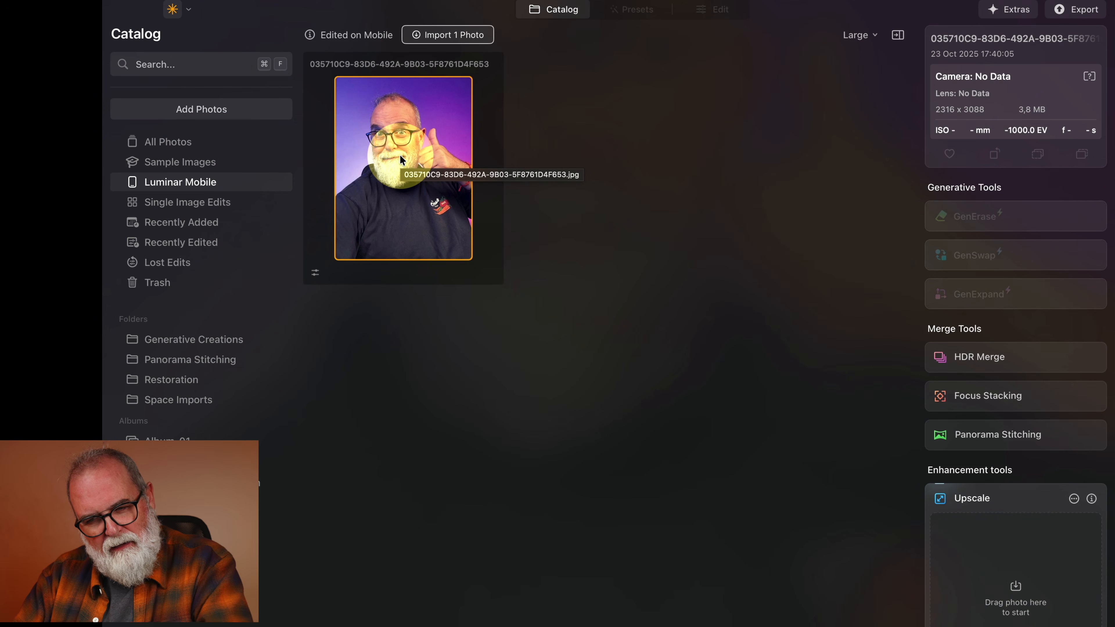
click(211, 230)
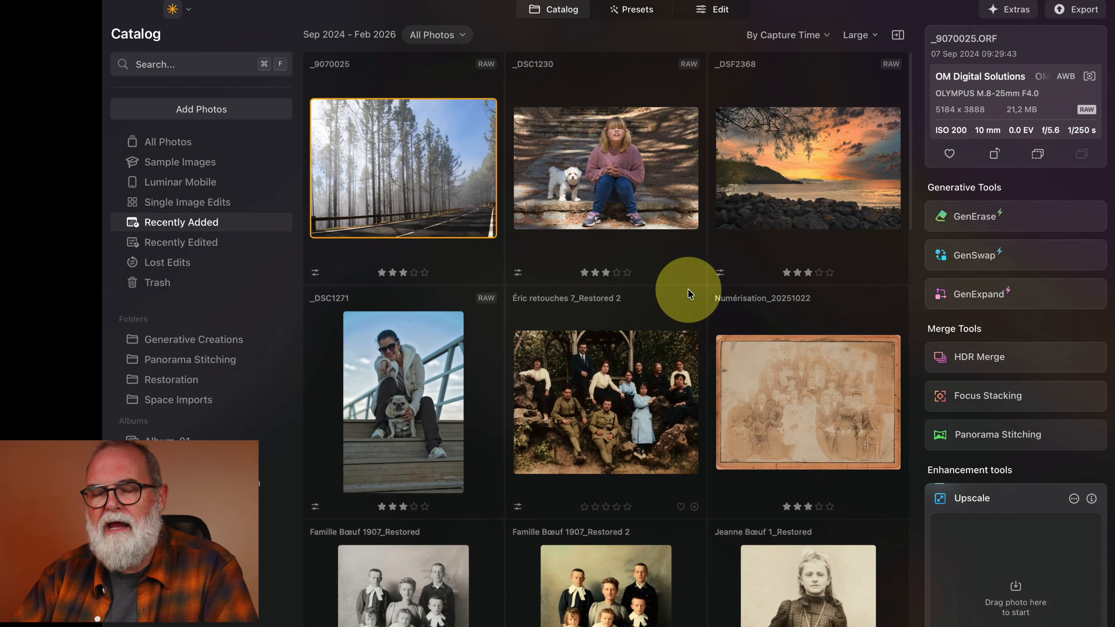